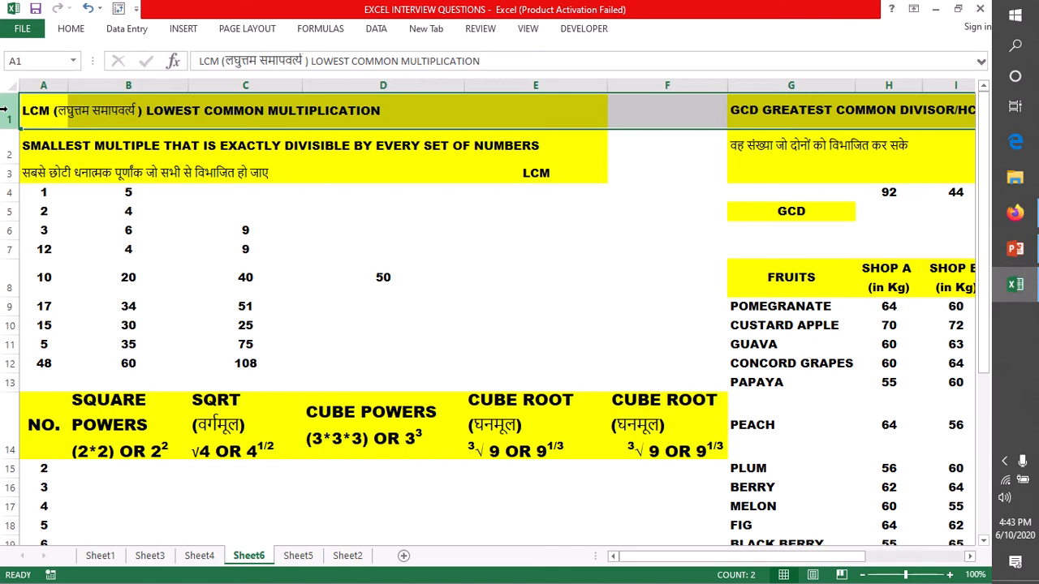
Review the LCM section's title, its English definition and the LCM result column heading
click(538, 232)
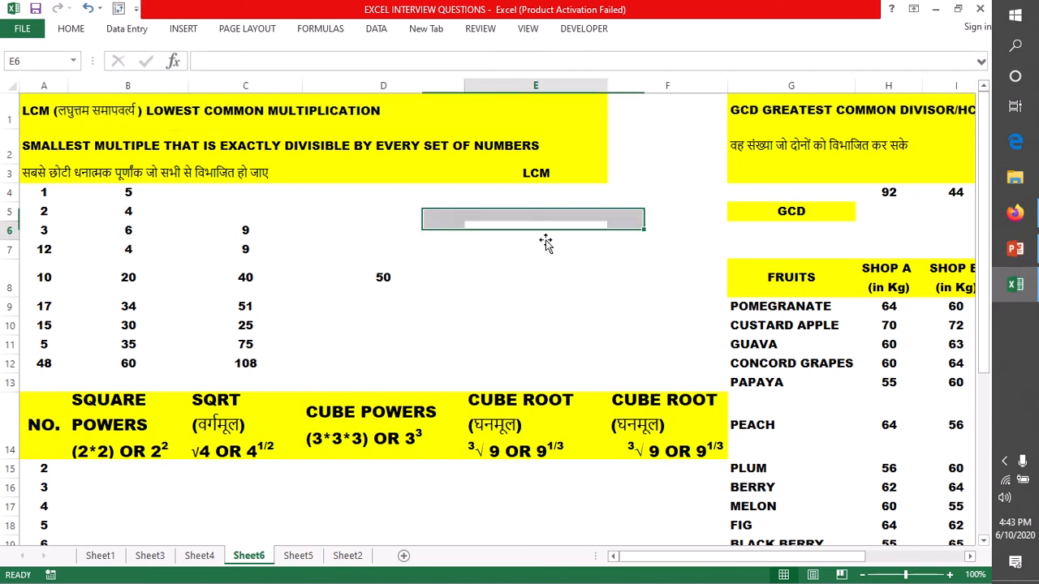
click(11, 119)
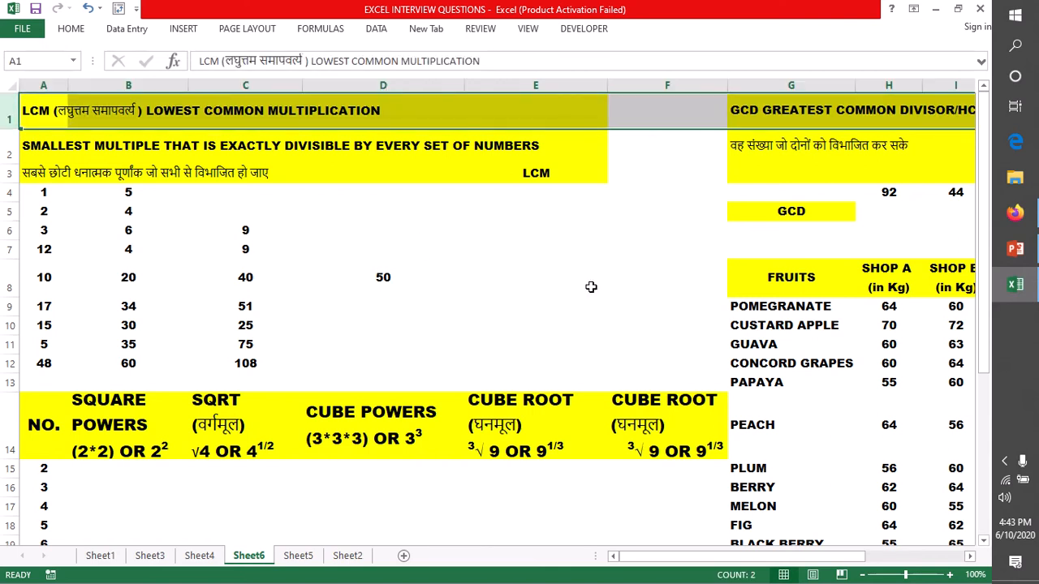
click(536, 170)
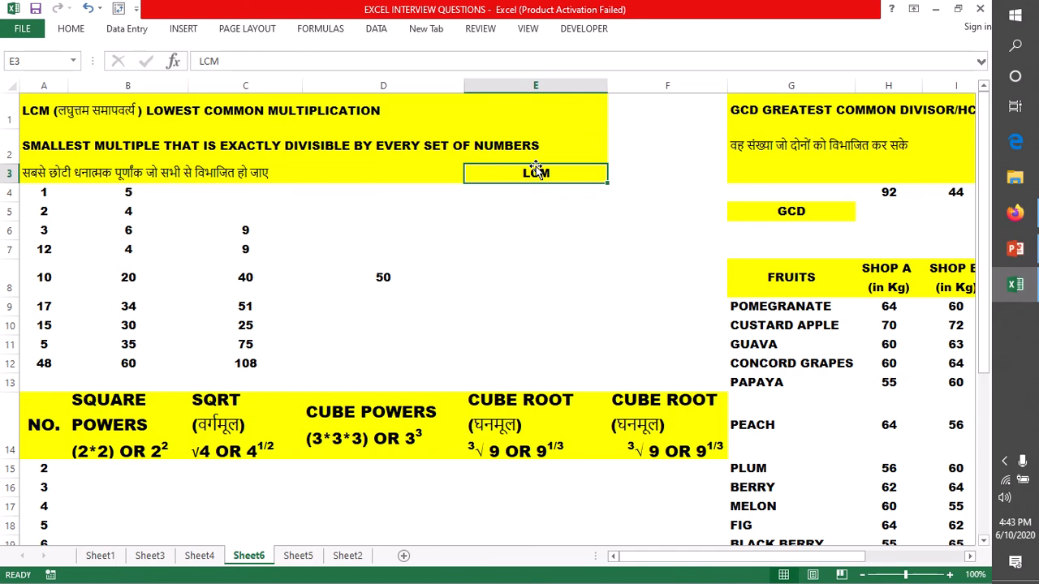
click(24, 150)
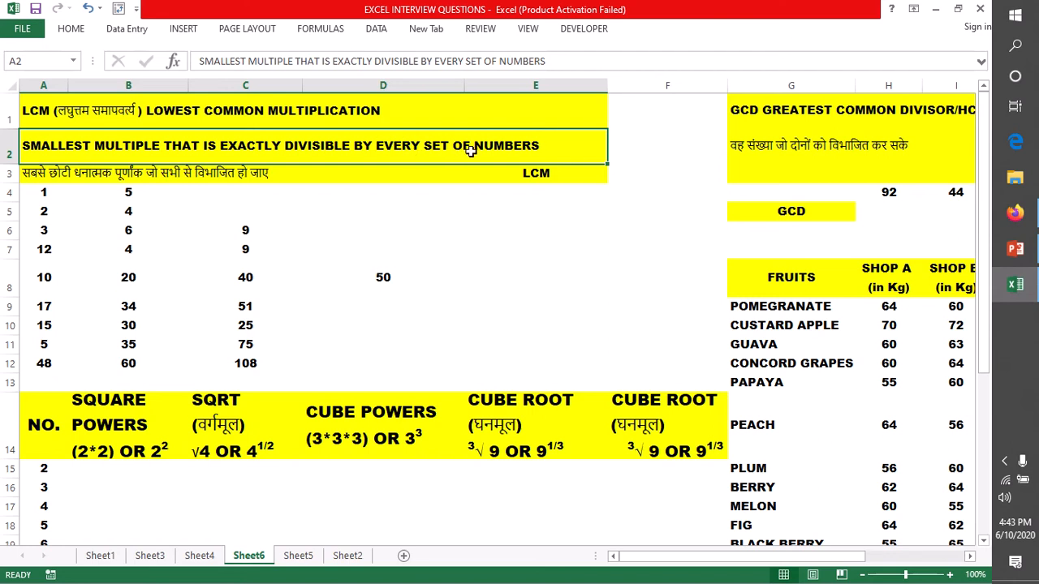
Examine the sets of numbers in rows 5 to 7 whose lowest common multiples are needed
drag(45, 212, 122, 211)
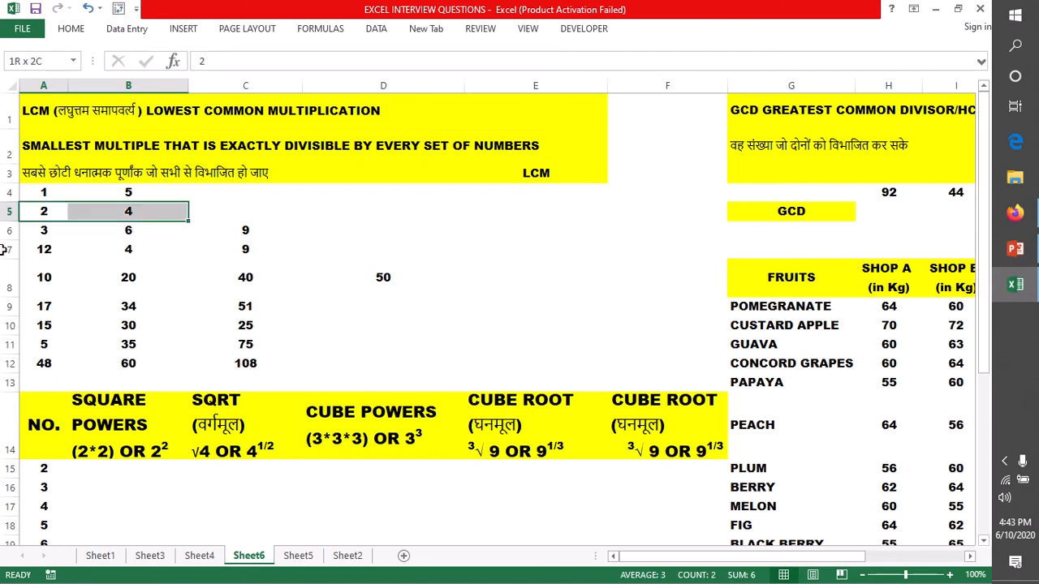
drag(46, 231, 122, 230)
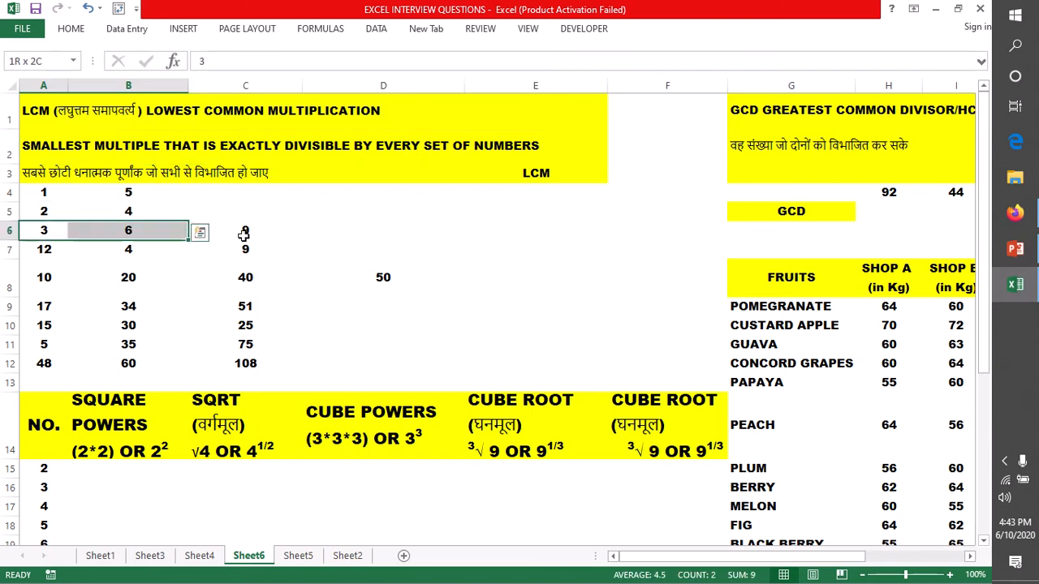
drag(244, 233, 245, 231)
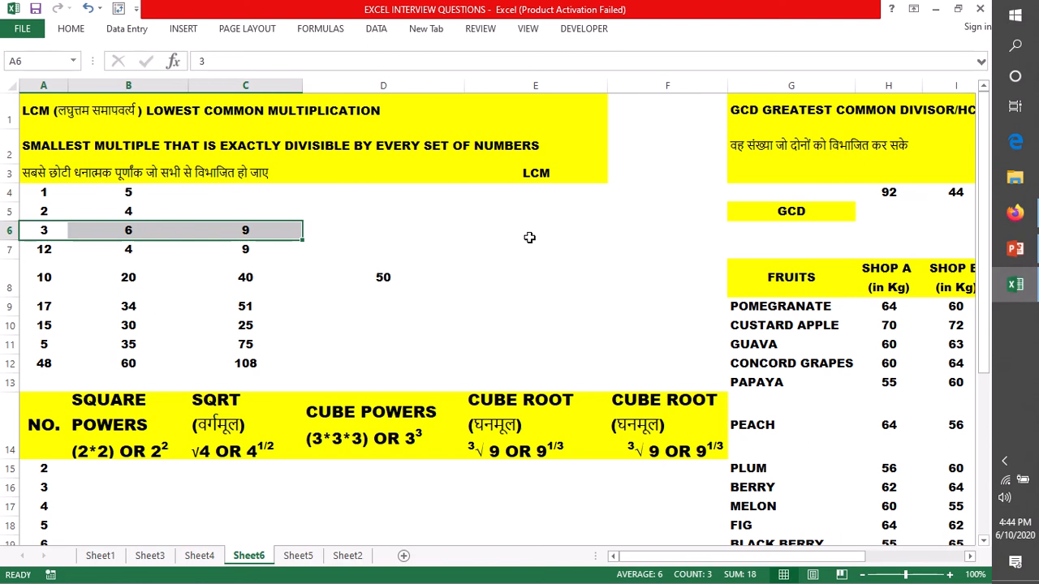
mouse_move(293, 234)
click(32, 249)
drag(32, 249, 248, 255)
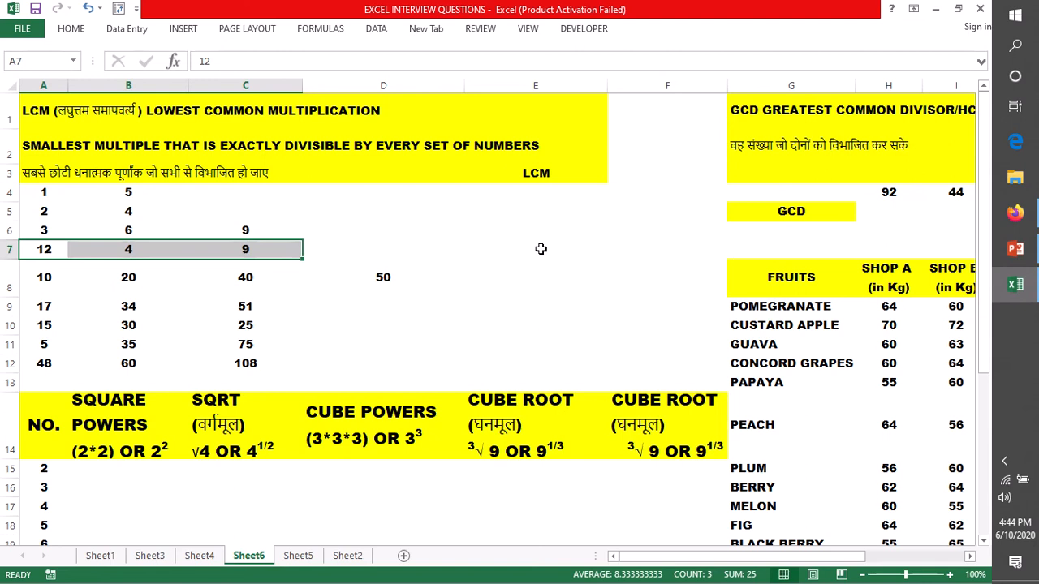
click(28, 250)
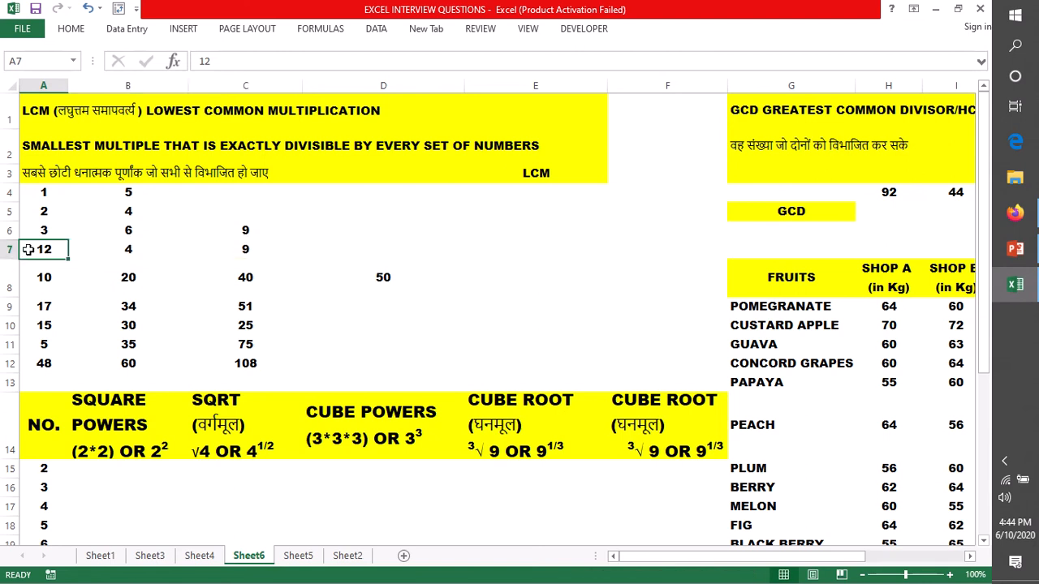
click(127, 249)
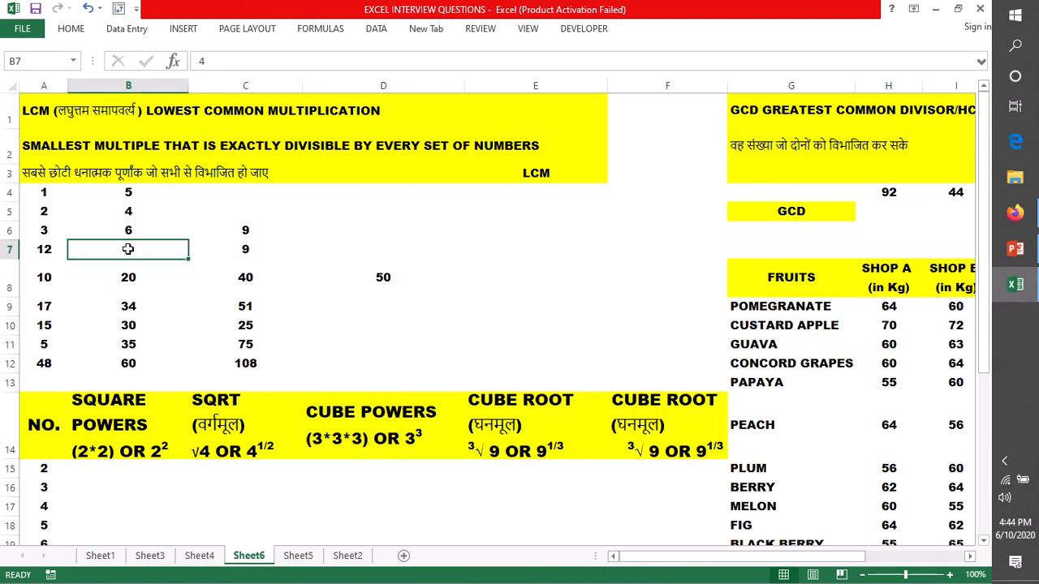
text(4)
key(ctrl+Return)
click(246, 252)
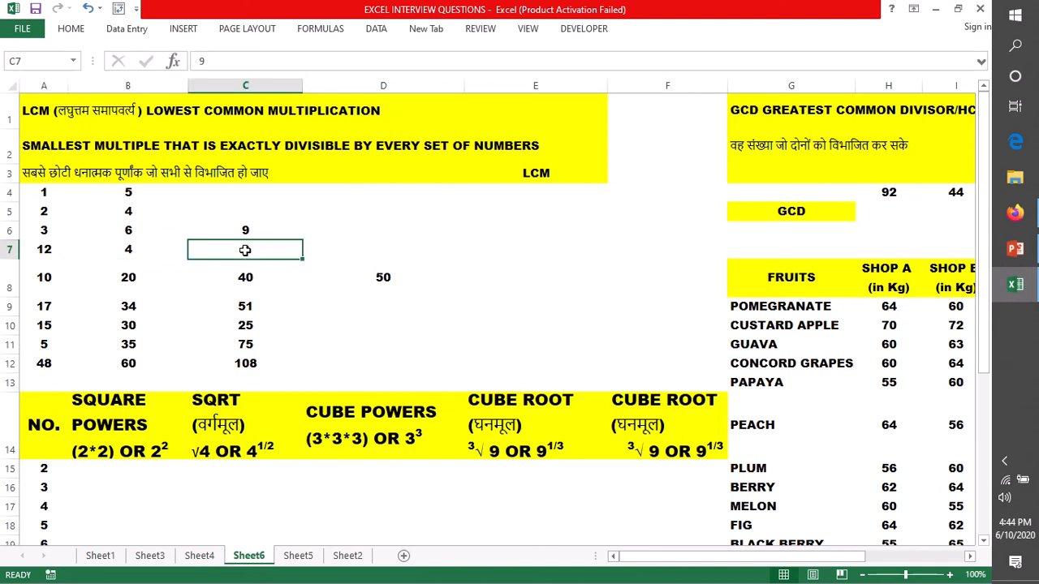
drag(50, 249, 235, 250)
Examine the number set in A9:C9 and the Hindi definition of LCM in row 3
drag(37, 307, 246, 307)
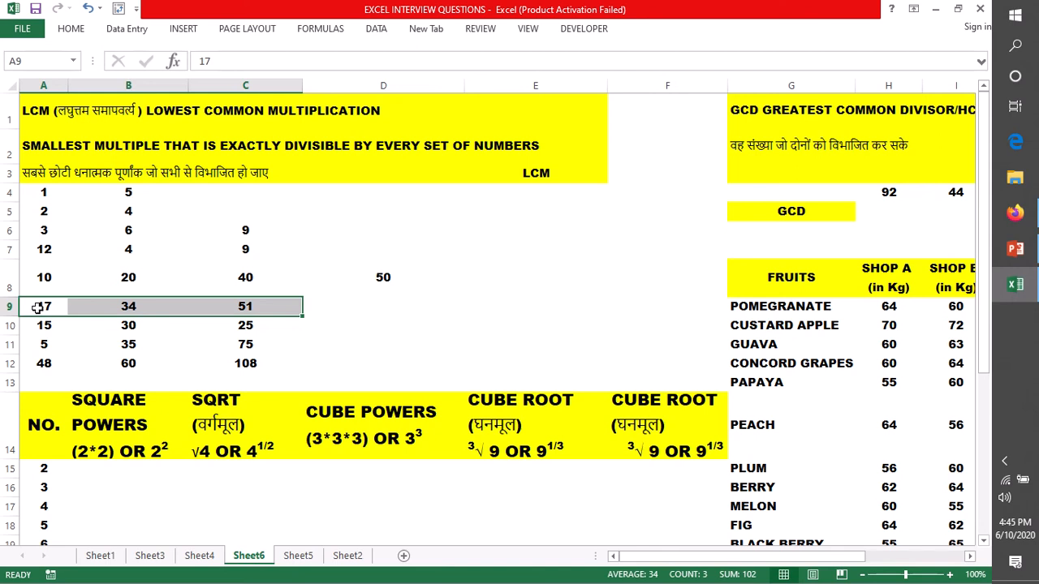
drag(37, 307, 239, 303)
click(31, 172)
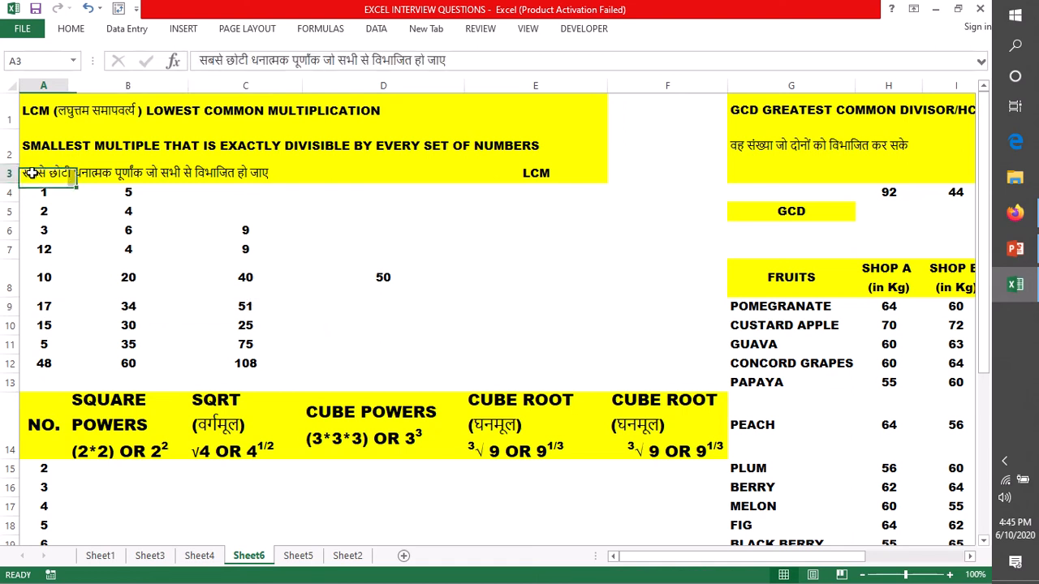
drag(27, 172, 277, 175)
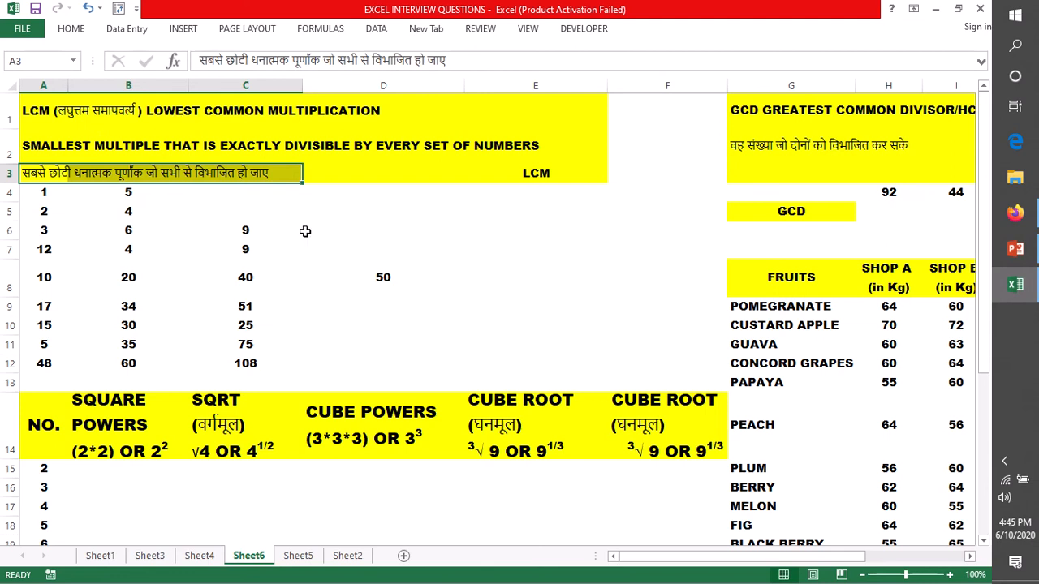
Enter the formula =LCM(A4,B4) in cell E4 under the LCM heading
click(529, 208)
click(532, 193)
text(=)
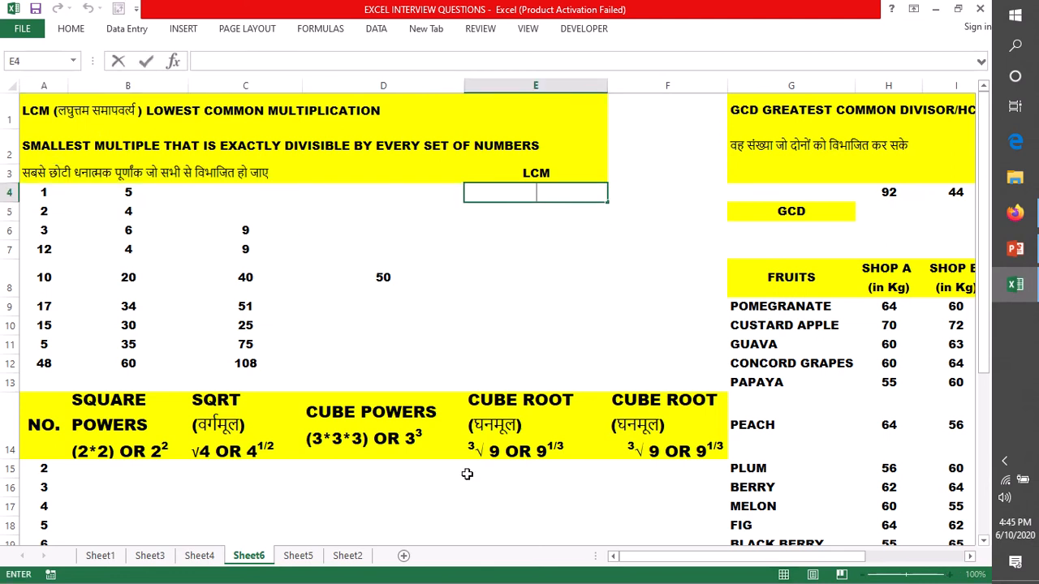
text(LCM)
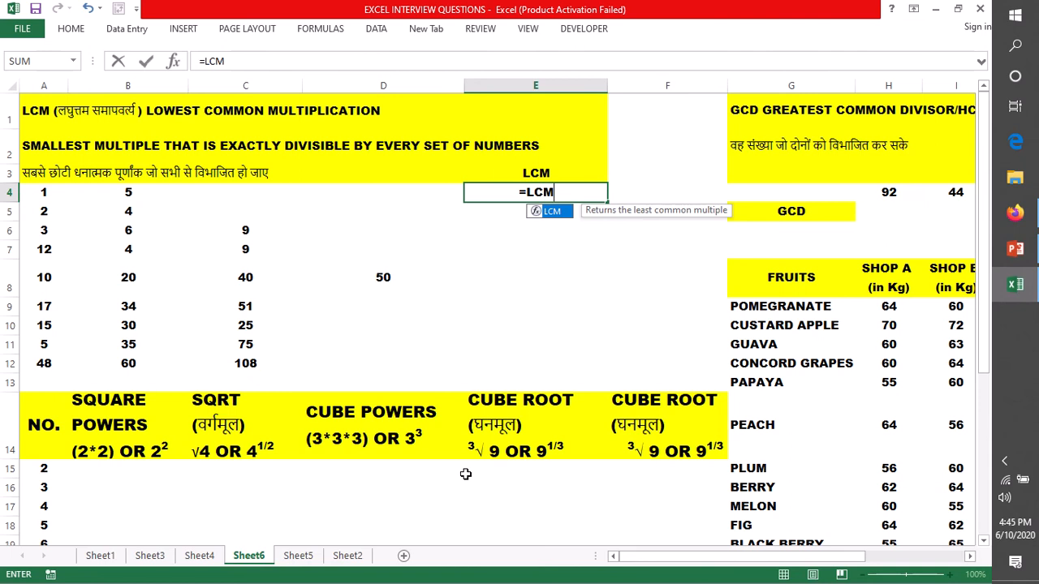
text(()
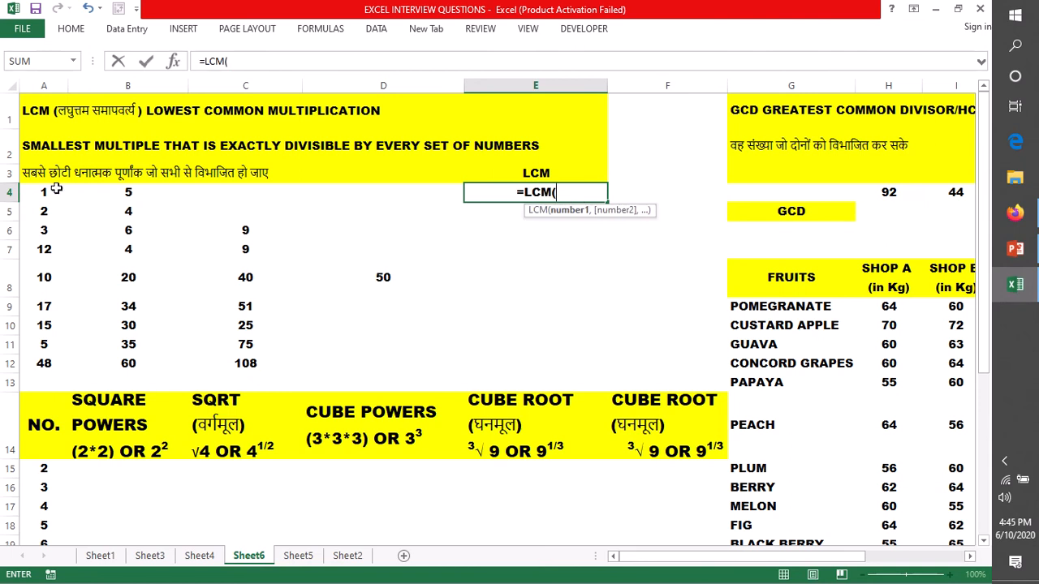
click(48, 192)
text(,)
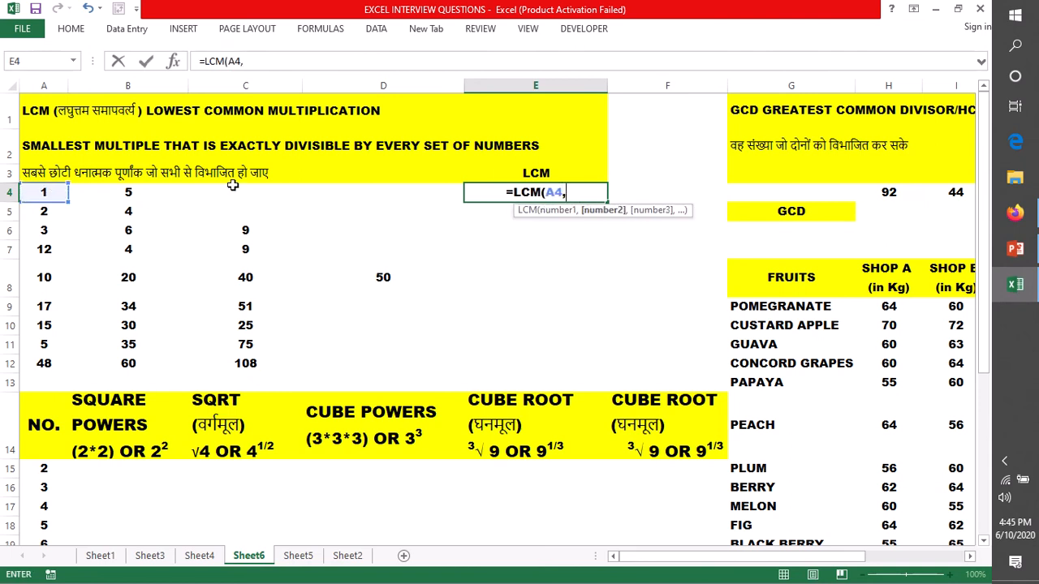
click(129, 196)
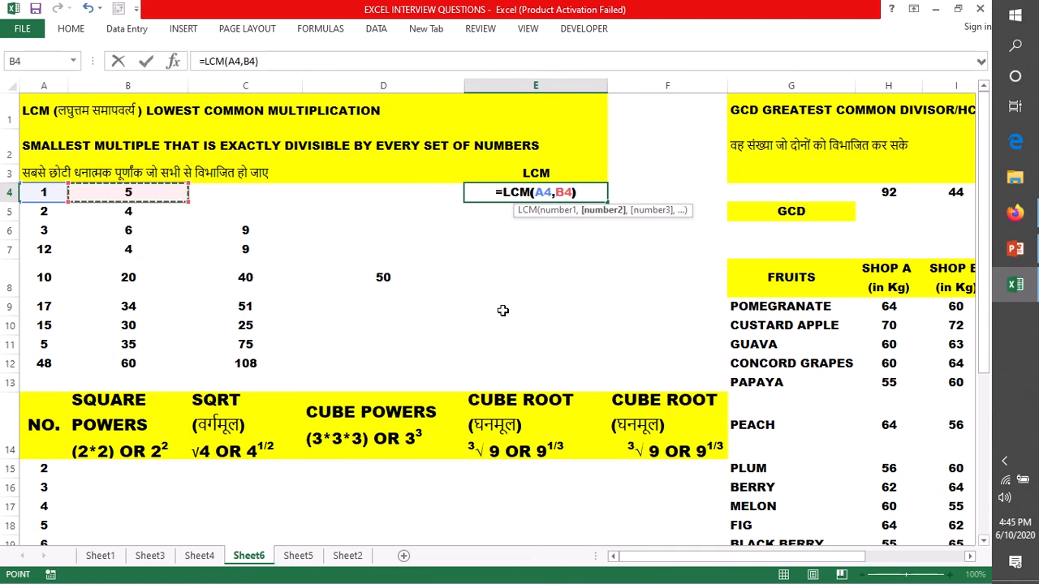
text())
key(Return)
click(562, 194)
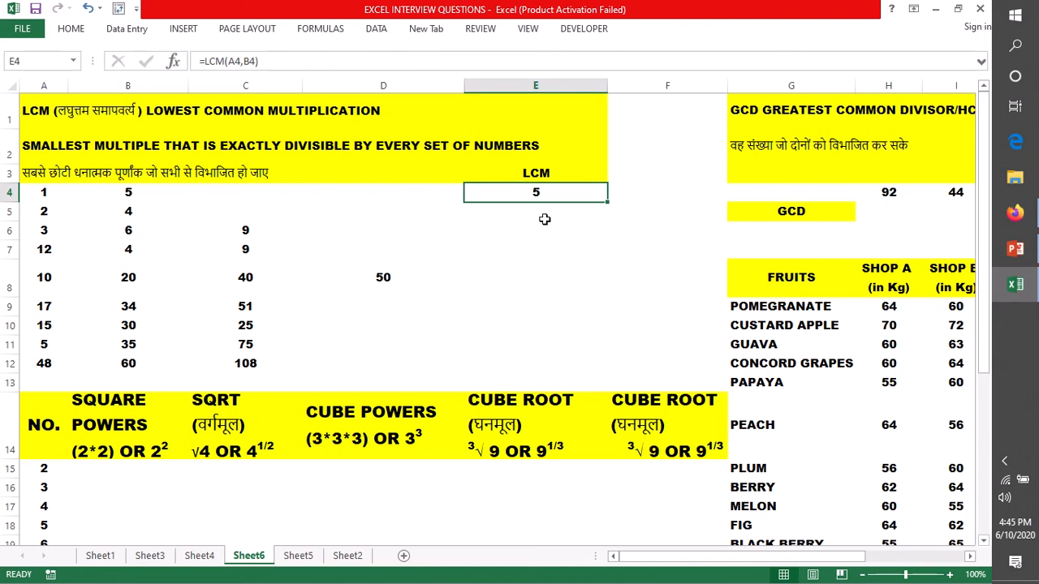
Check E4 against A4 and B4, and fill its LCM formula down through E12
click(38, 198)
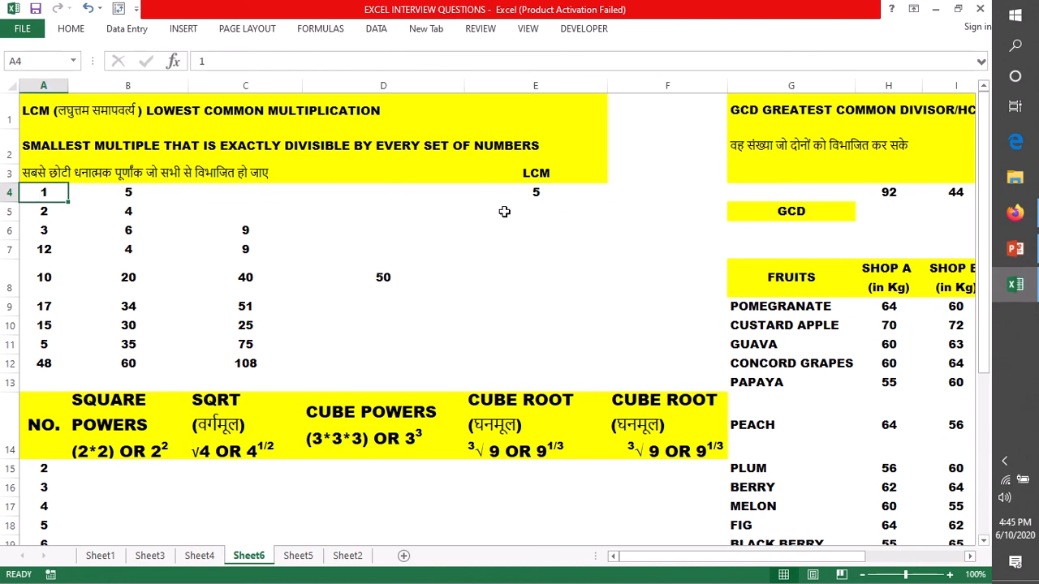
click(121, 192)
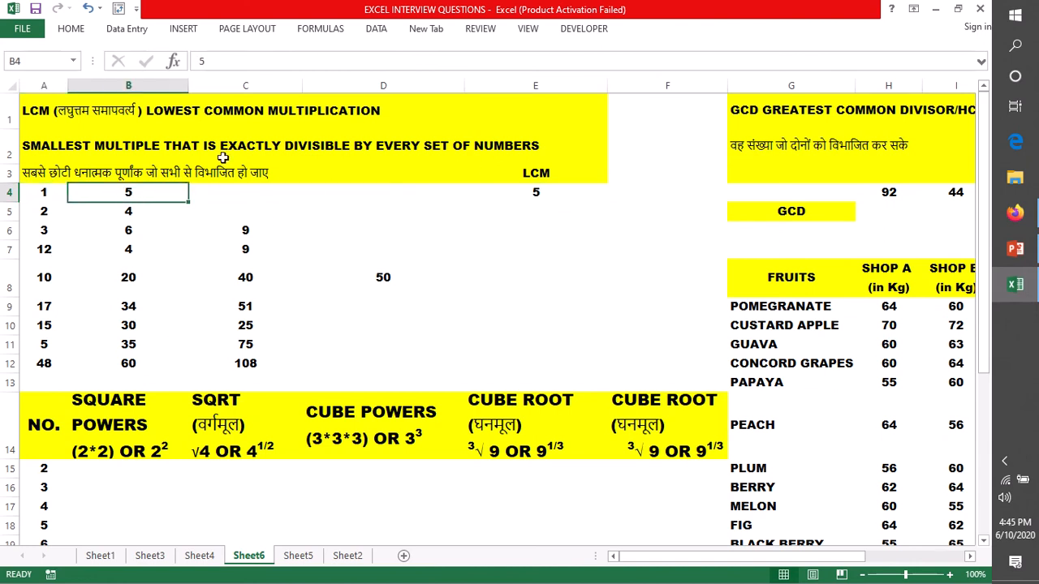
click(536, 192)
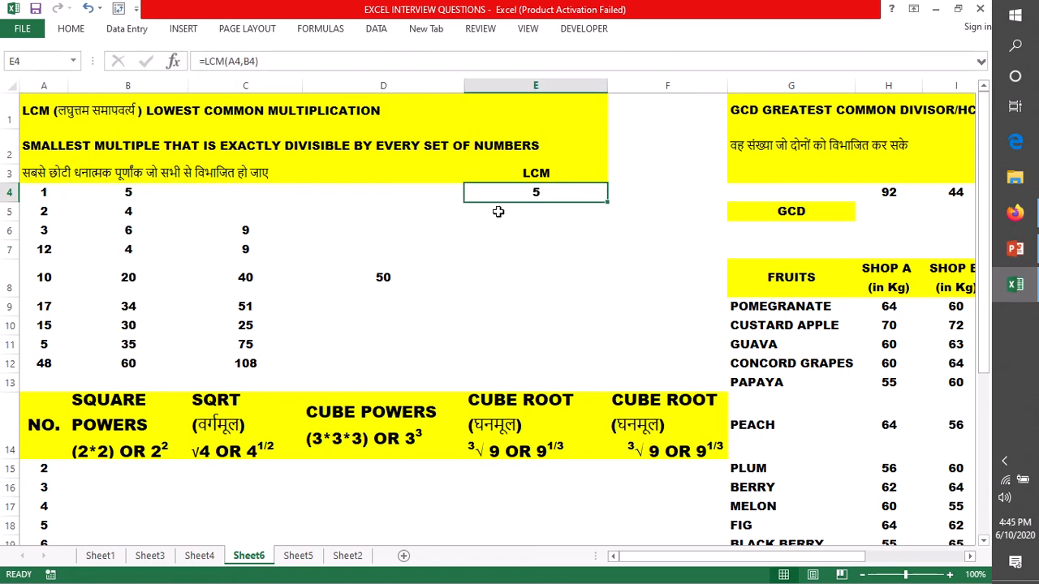
double_click(607, 205)
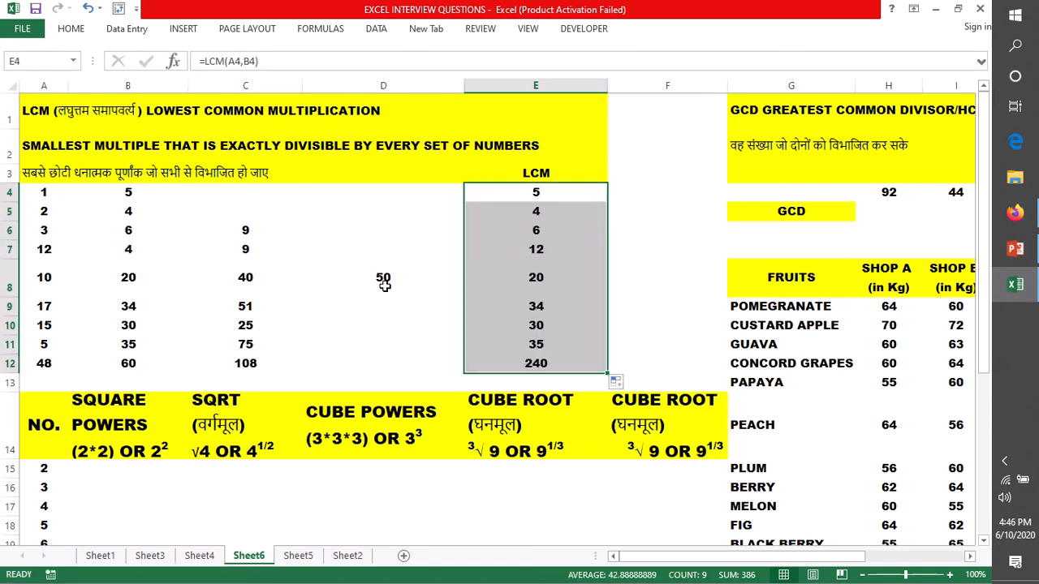
Change the formula in E6 to =LCM(A6,B6,C6) and fill it down through E12
click(514, 231)
double_click(517, 231)
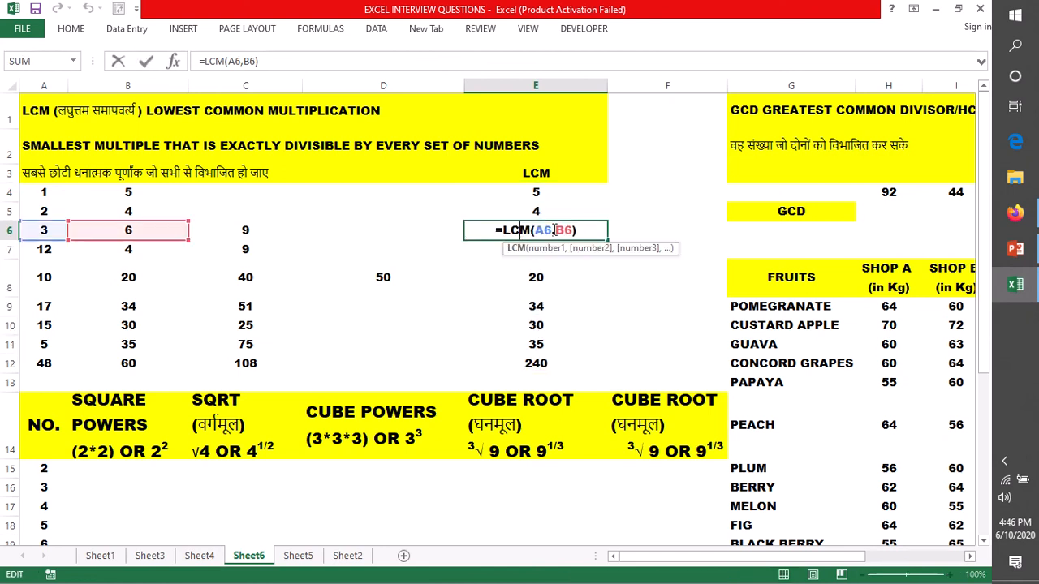
text(,)
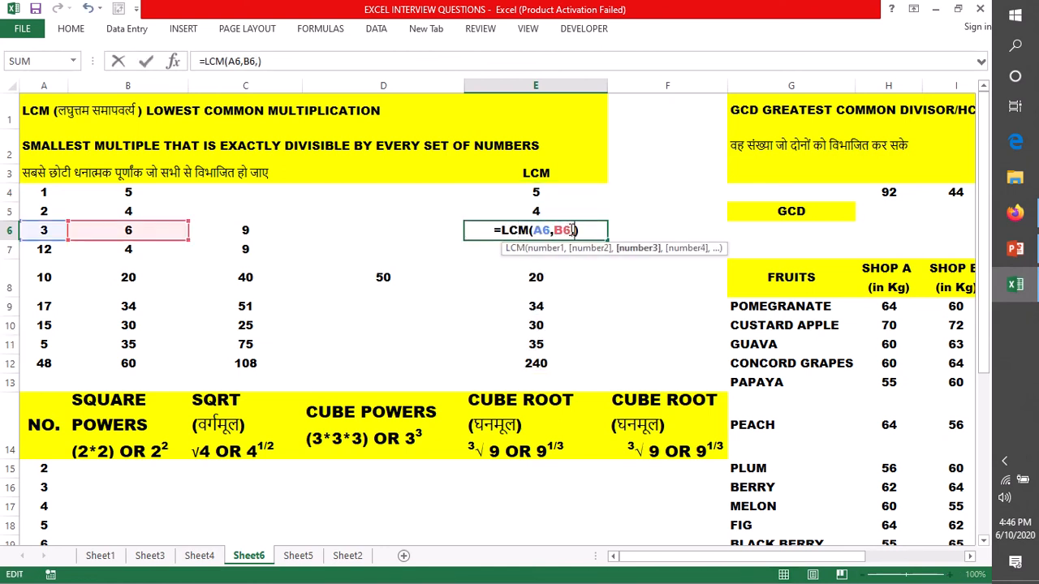
click(231, 230)
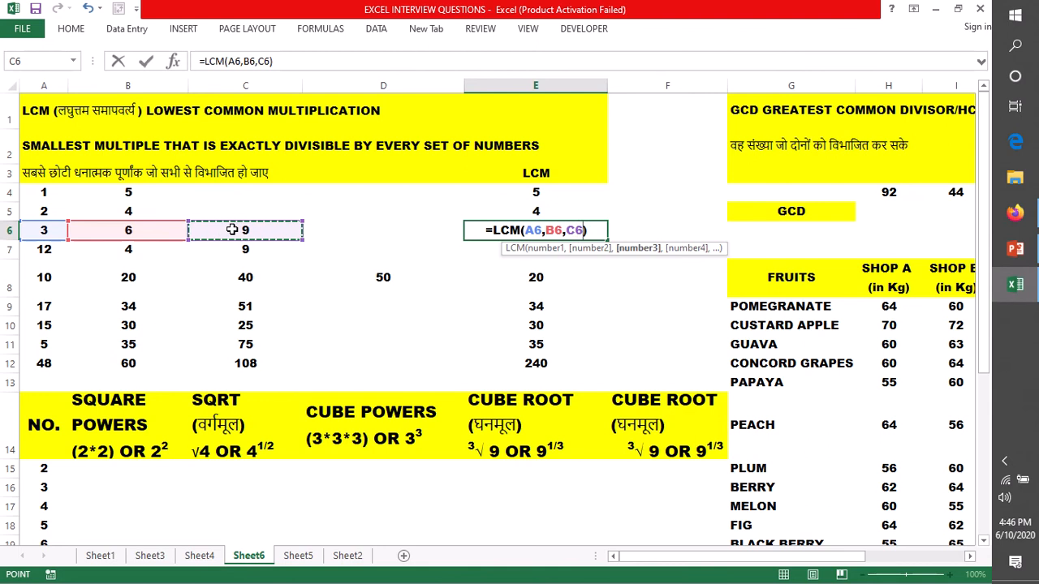
key(Return)
click(564, 232)
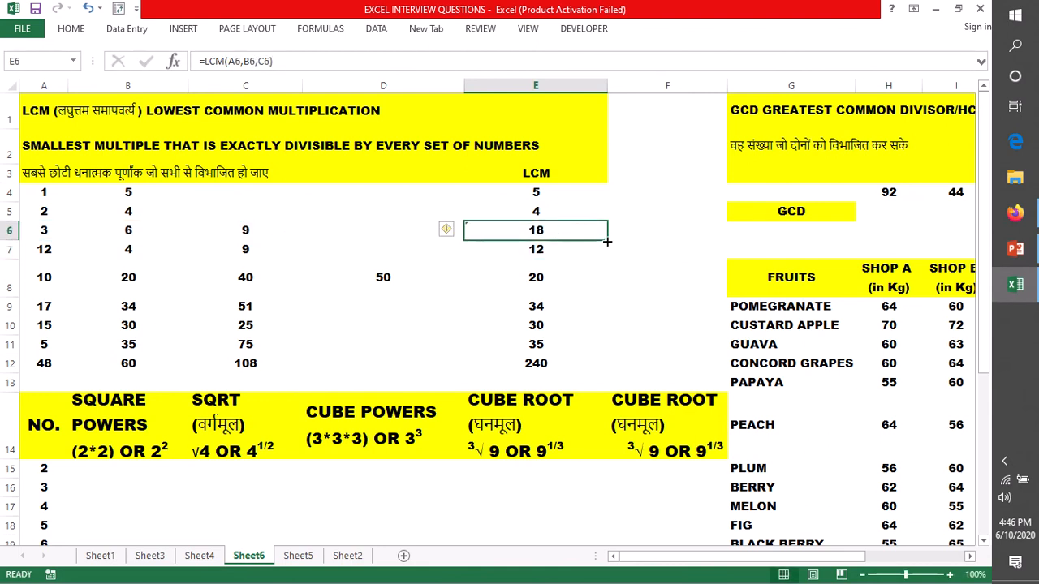
double_click(606, 240)
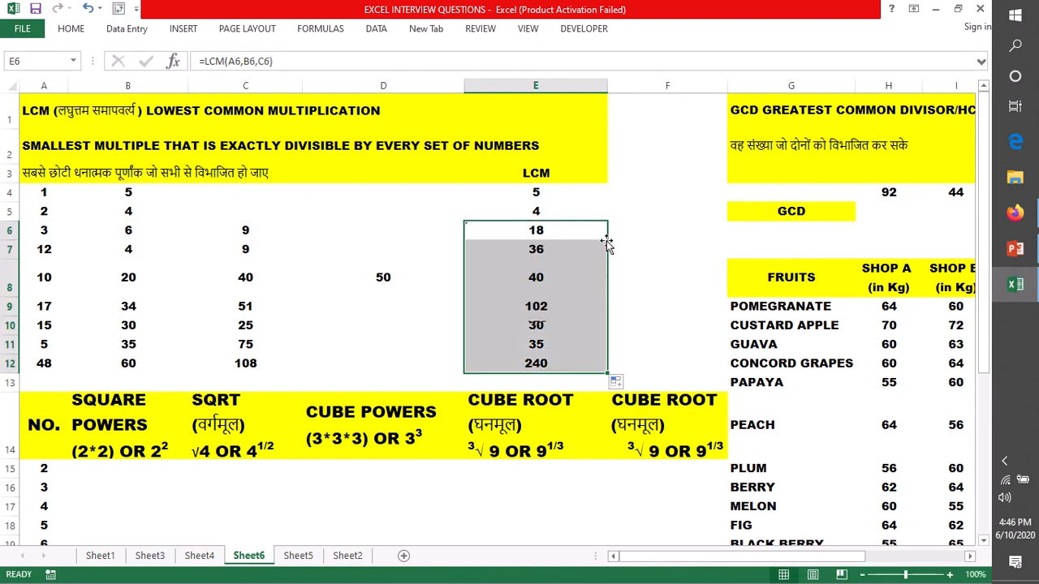
Add the fourth number to the row 8 formula so that E8 reads =LCM(A8,B8,C8,D8)
double_click(529, 277)
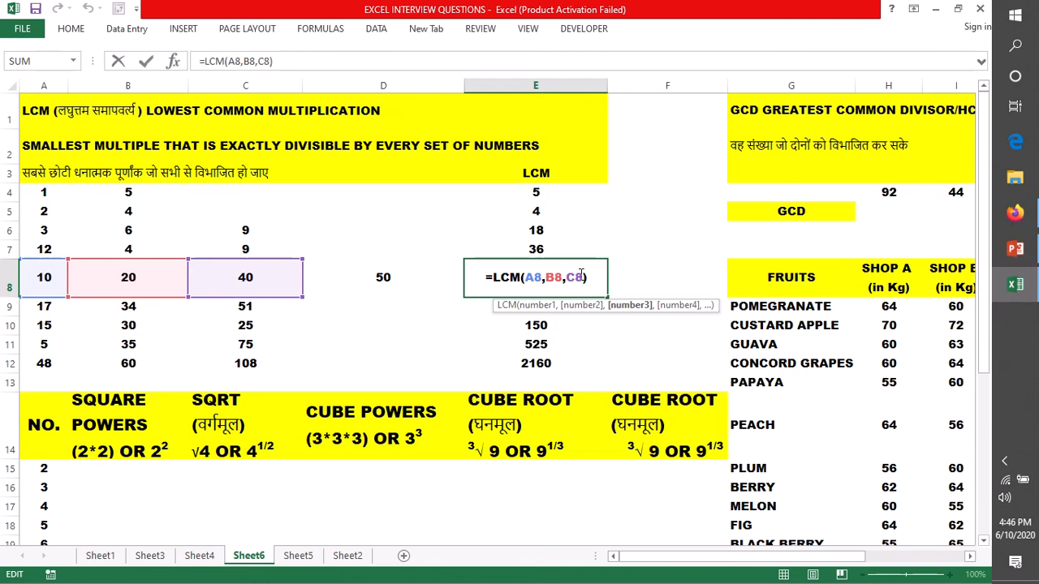
text(,)
click(387, 278)
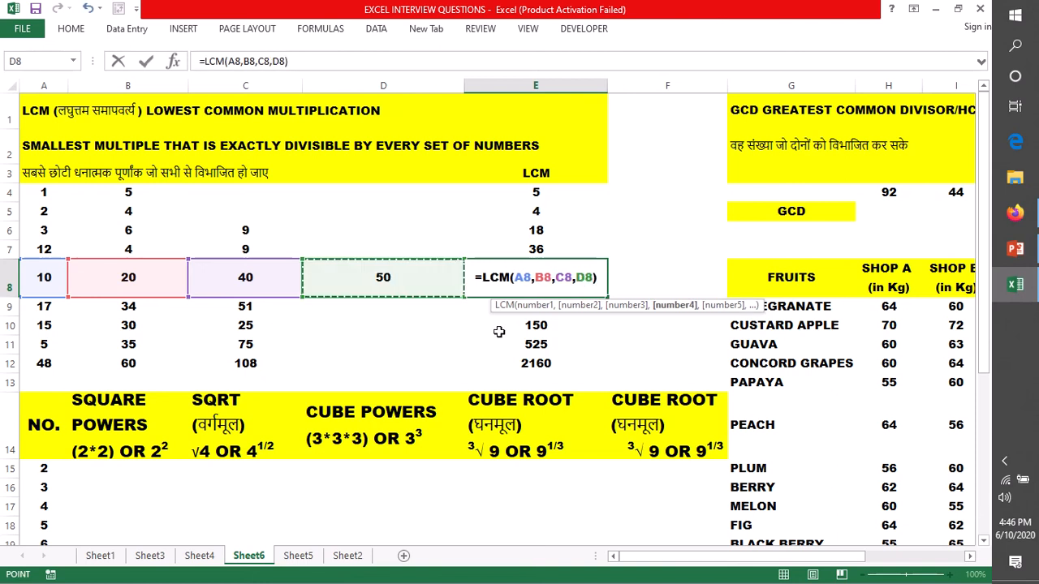
key(Return)
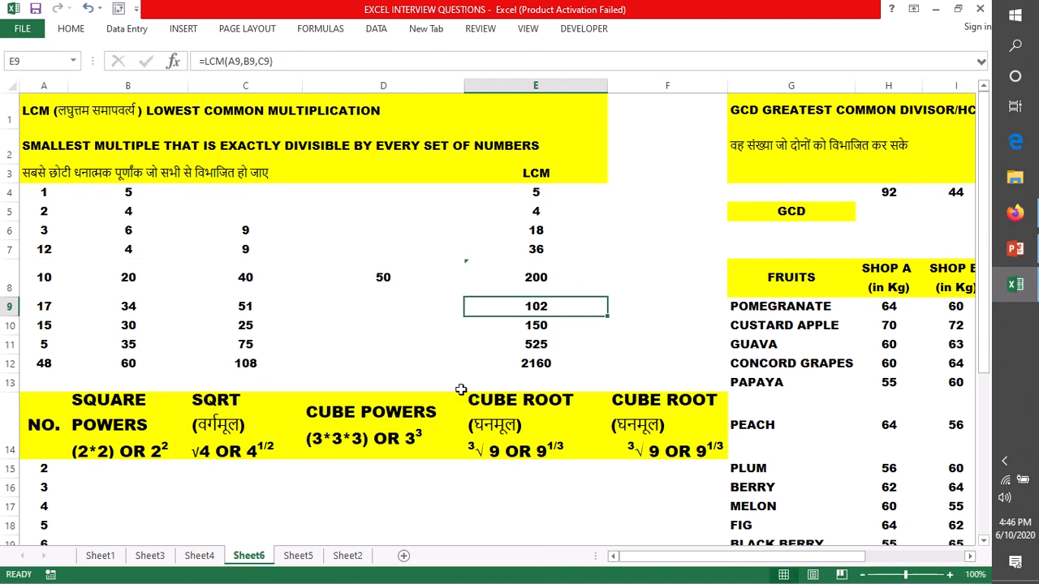
Check the LCM results in E5 and E6 against the numbers in rows 5 and 6
click(46, 212)
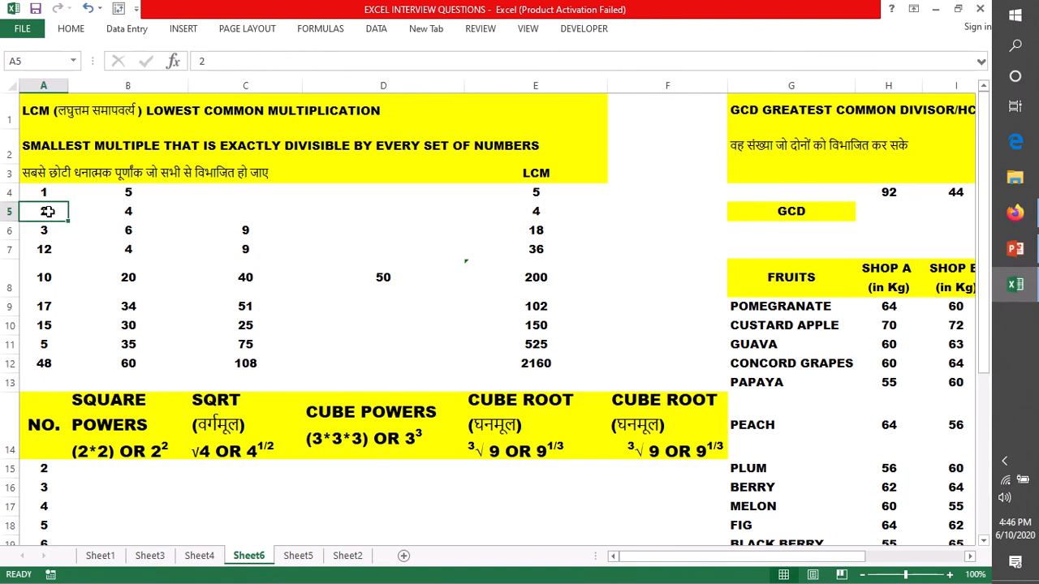
click(527, 212)
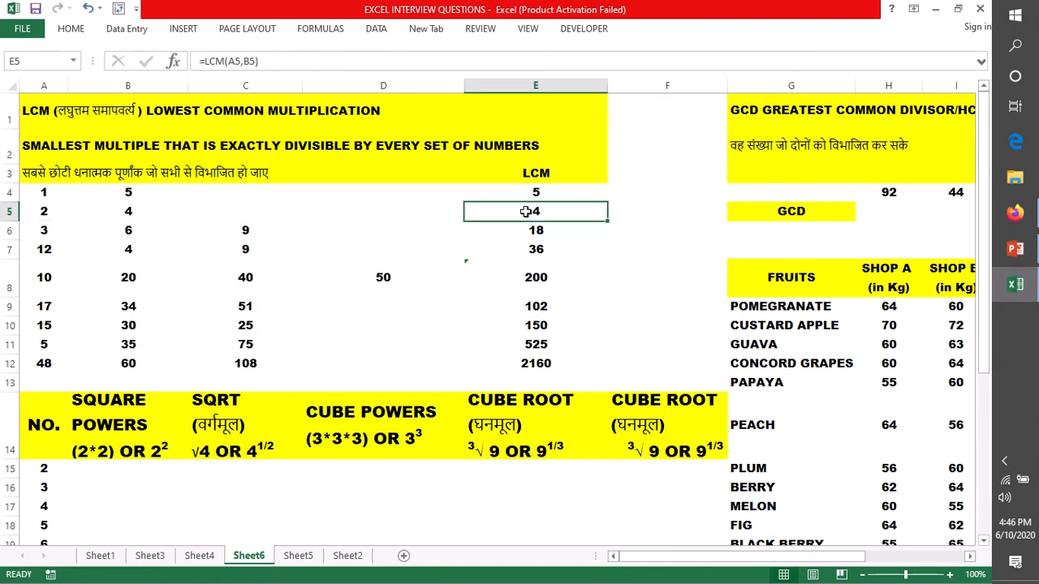
click(119, 211)
click(538, 211)
click(57, 230)
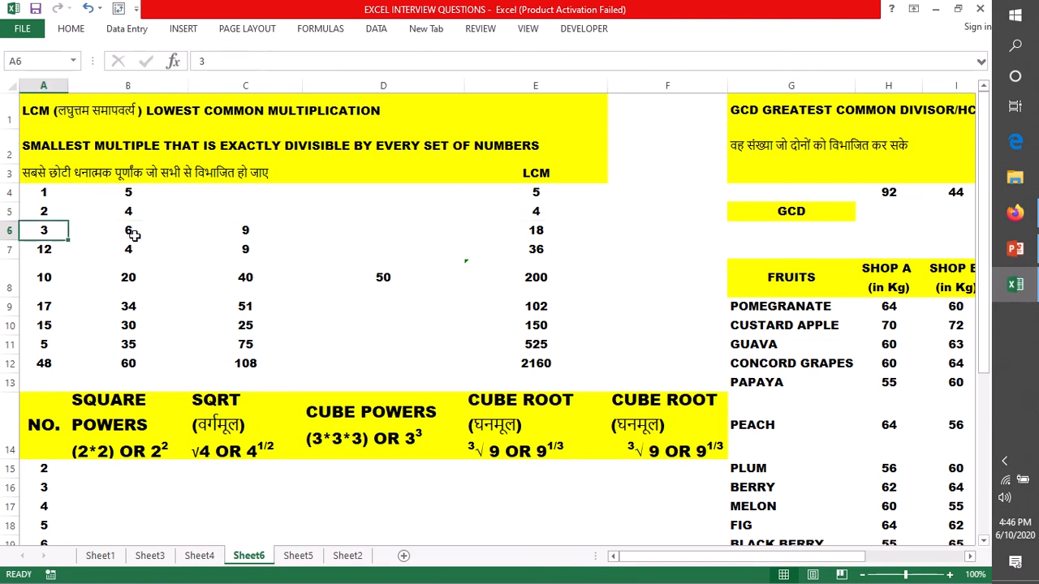
click(537, 230)
click(46, 233)
click(549, 234)
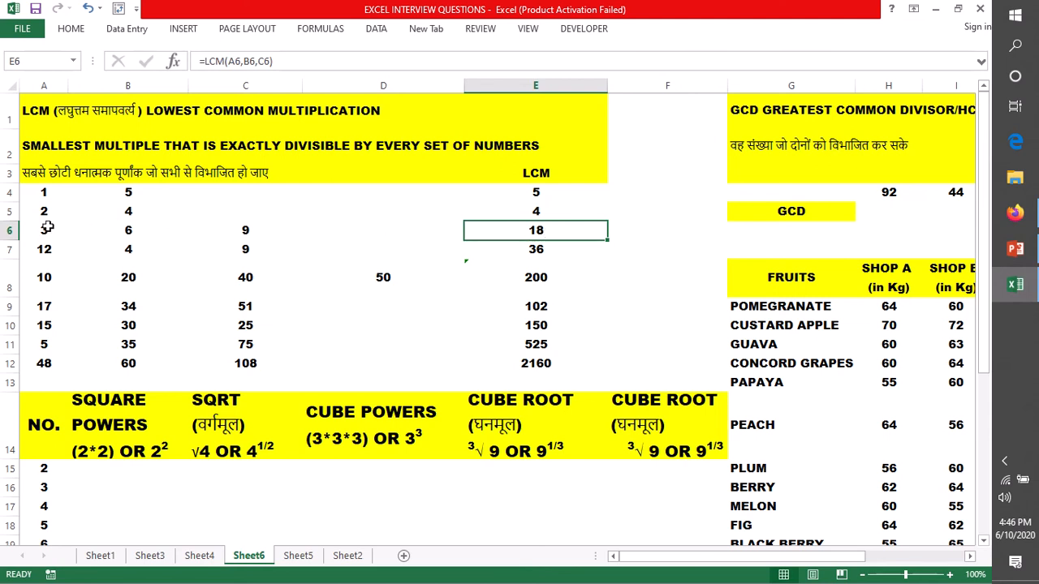
click(119, 232)
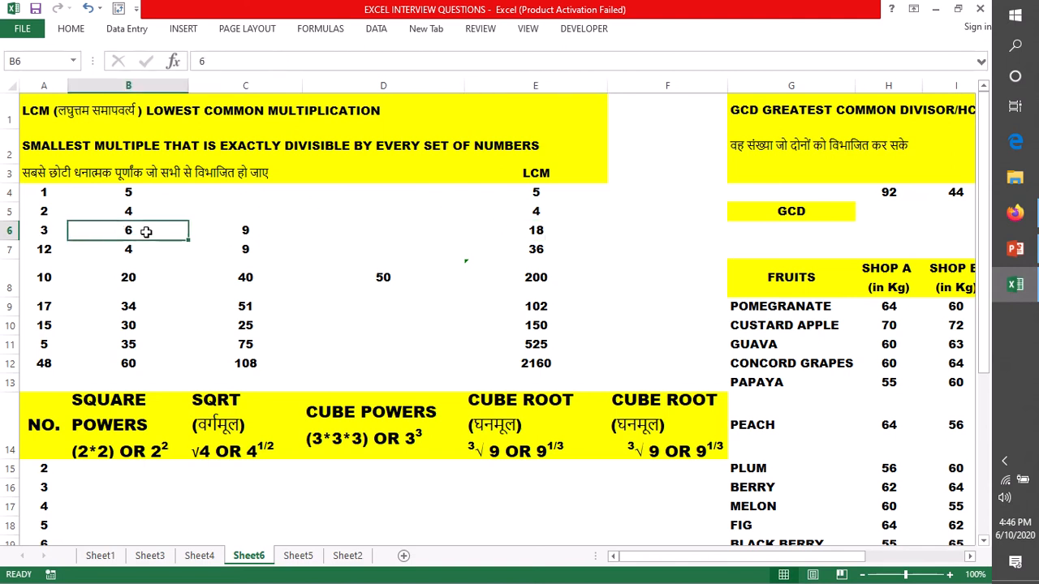
click(254, 230)
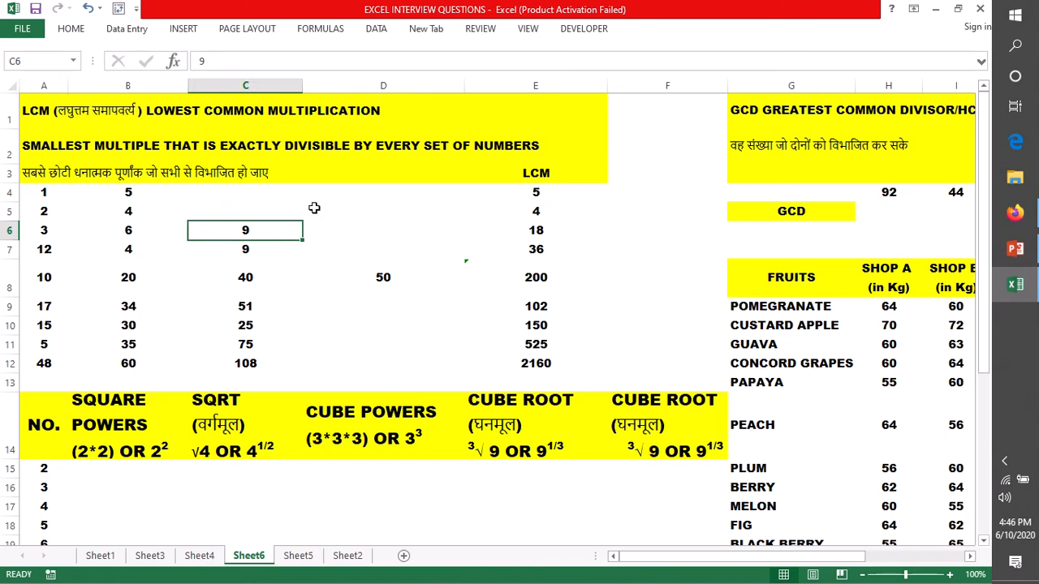
click(536, 232)
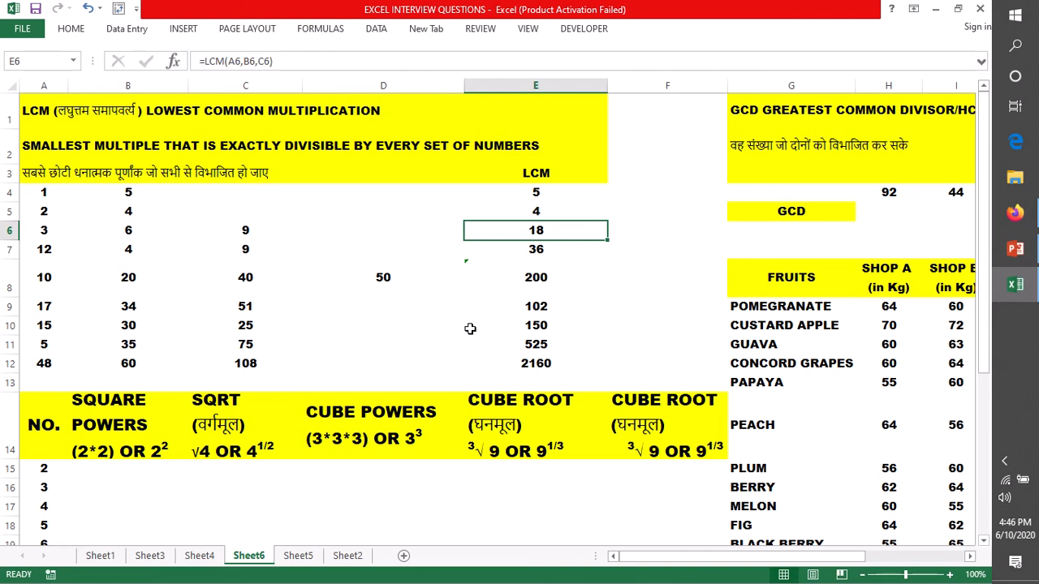
click(524, 199)
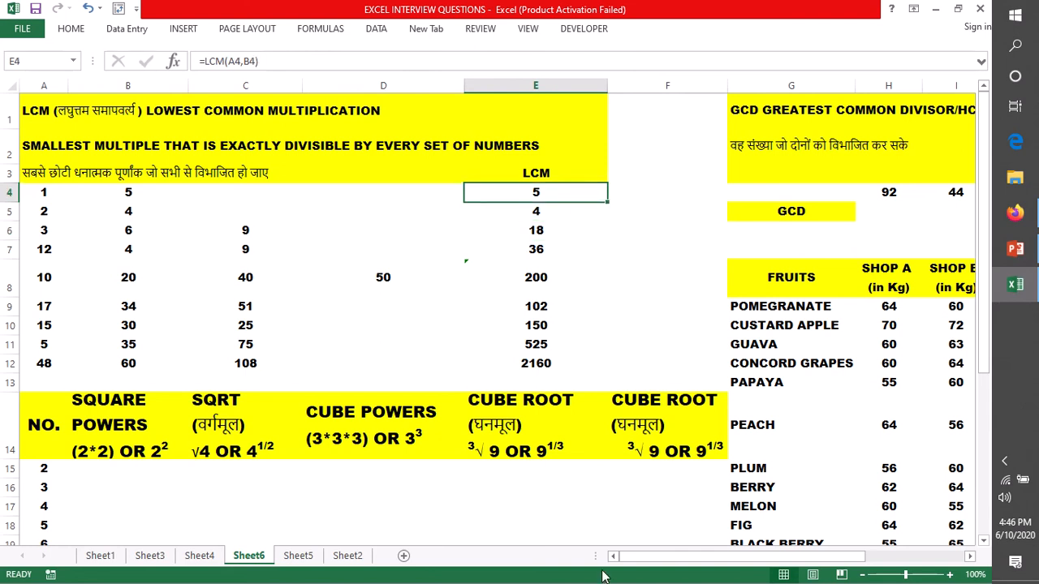
Review the GCD section's heading and definition in G1:G2 and the three numbers in H4:J4
drag(646, 558, 750, 577)
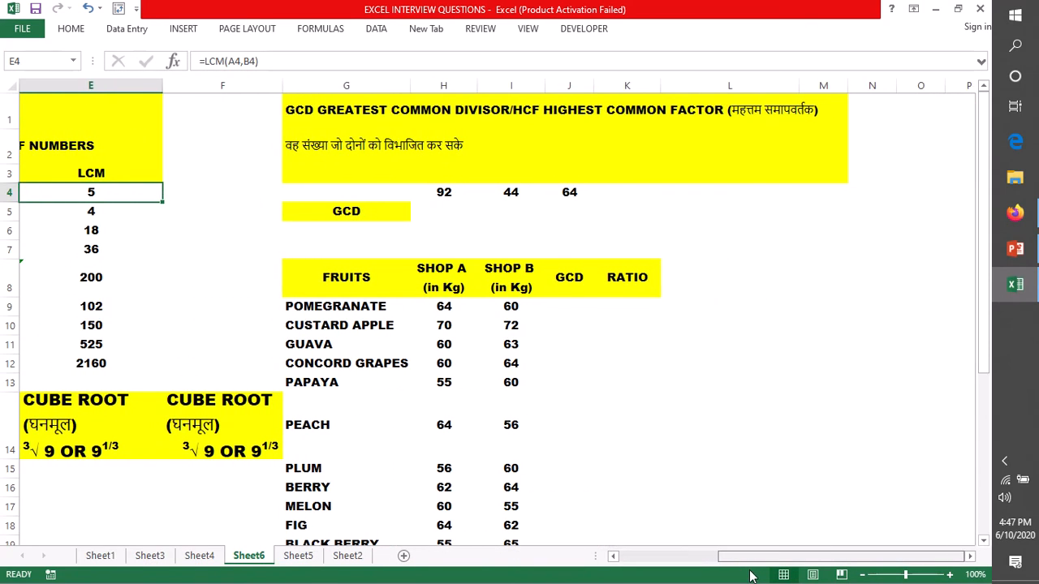
click(515, 113)
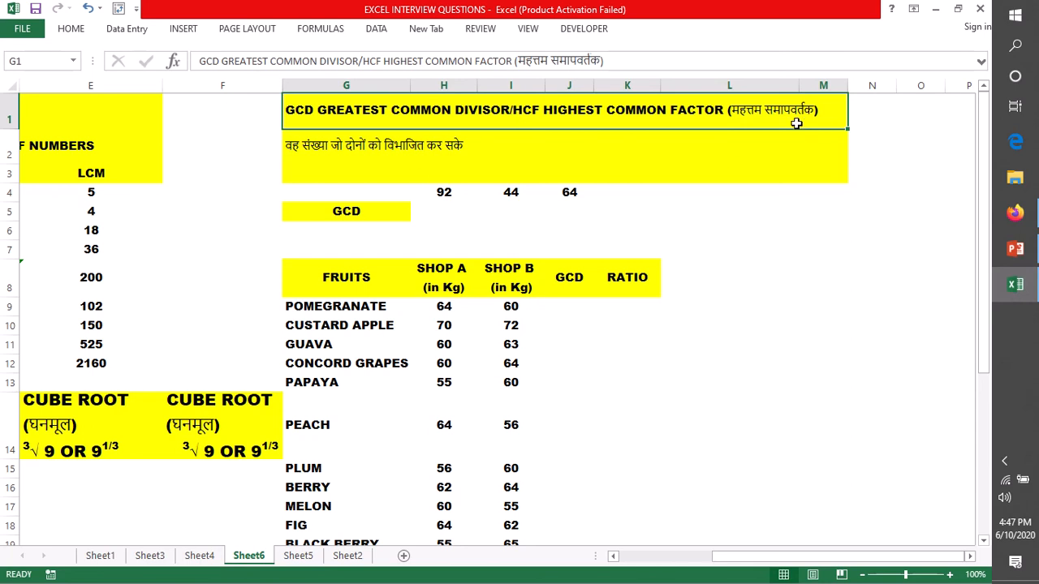
click(296, 150)
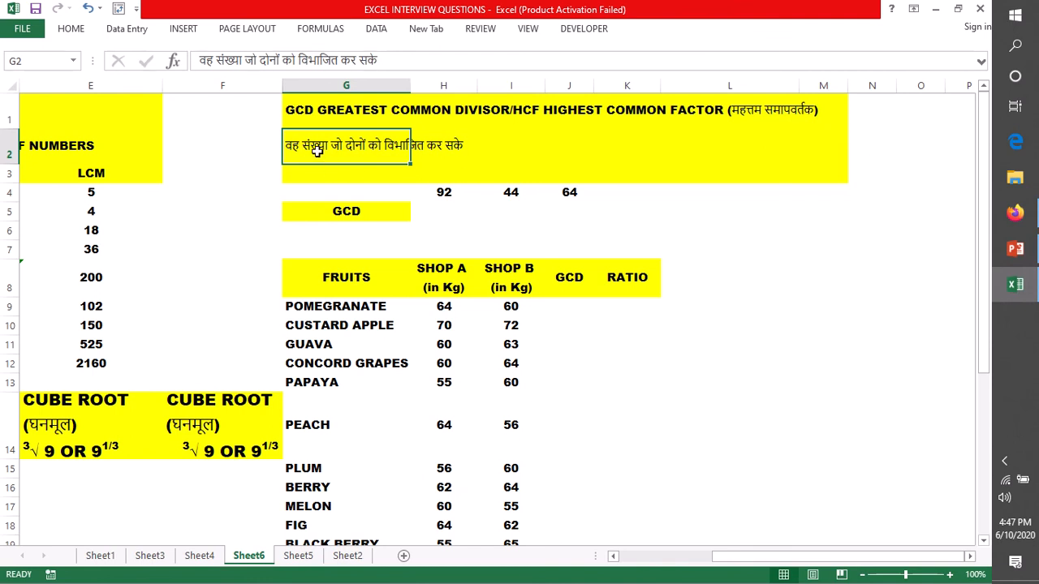
click(440, 193)
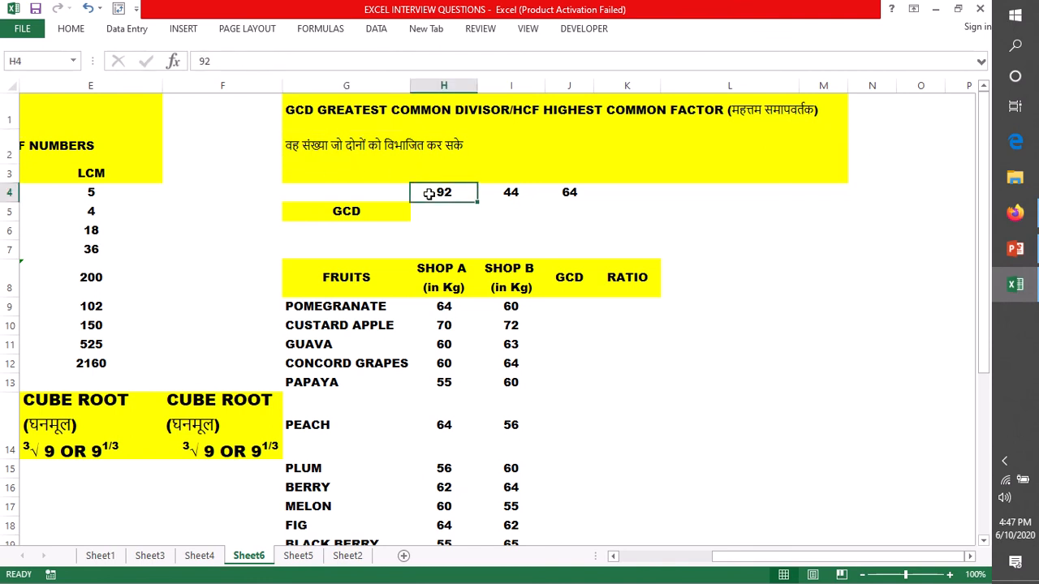
drag(439, 193, 571, 195)
click(695, 225)
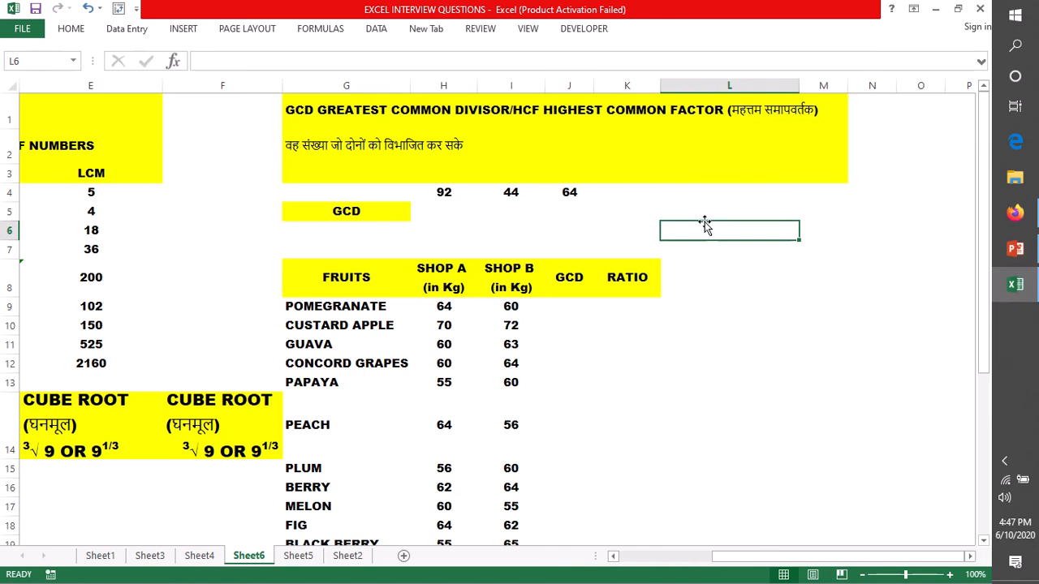
drag(441, 193, 602, 199)
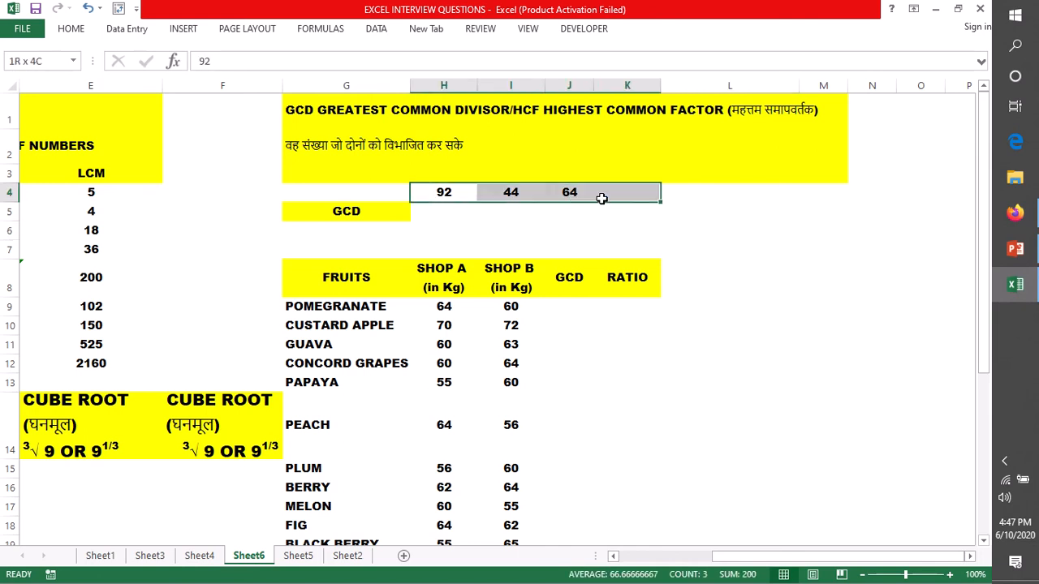
click(443, 211)
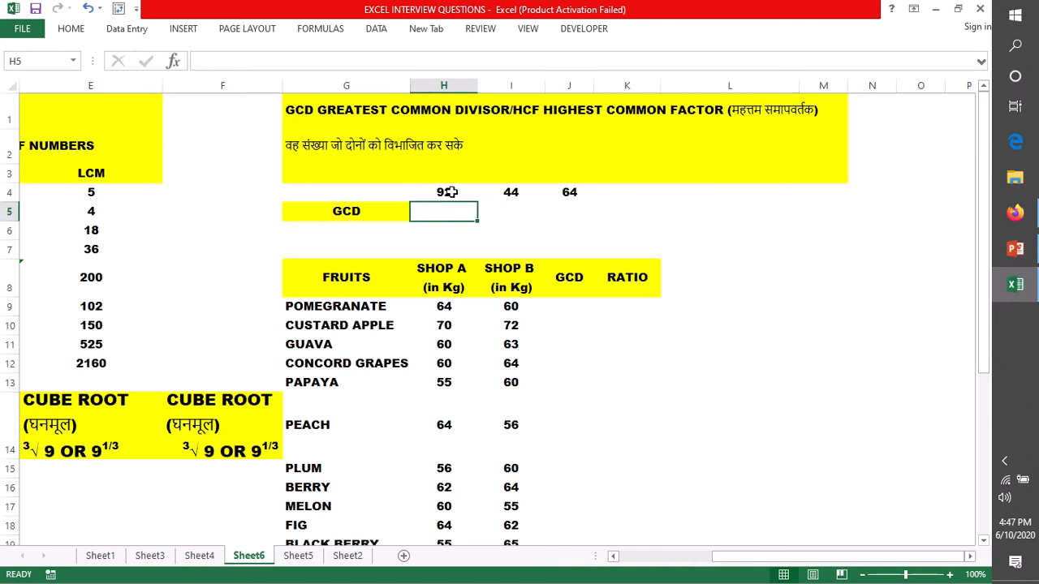
drag(449, 193, 570, 193)
Enter the formula =GCD(H4,I4,J4) in cell H5 beside the GCD label
click(438, 214)
double_click(439, 214)
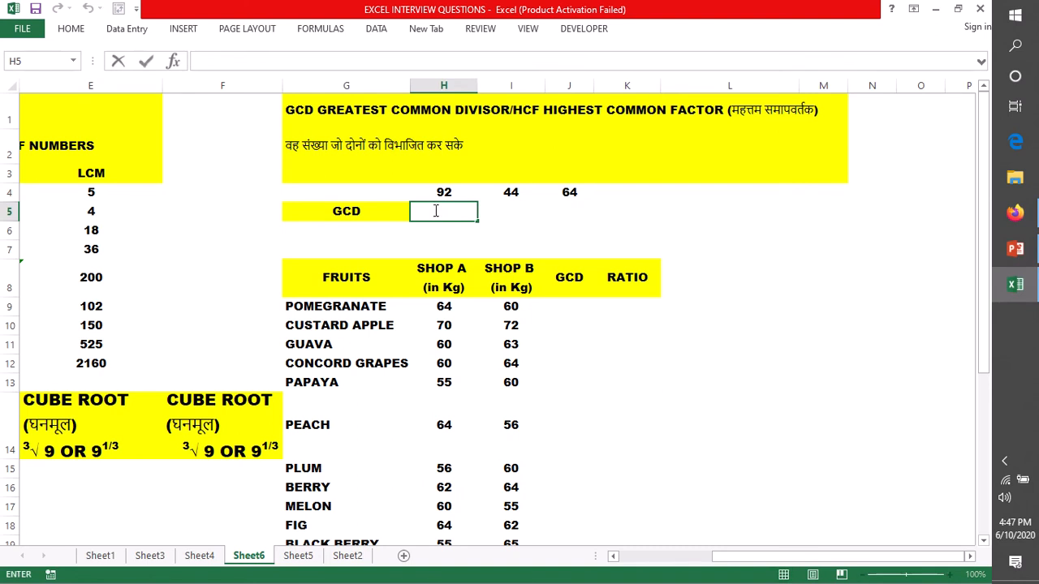
text(=GCD)
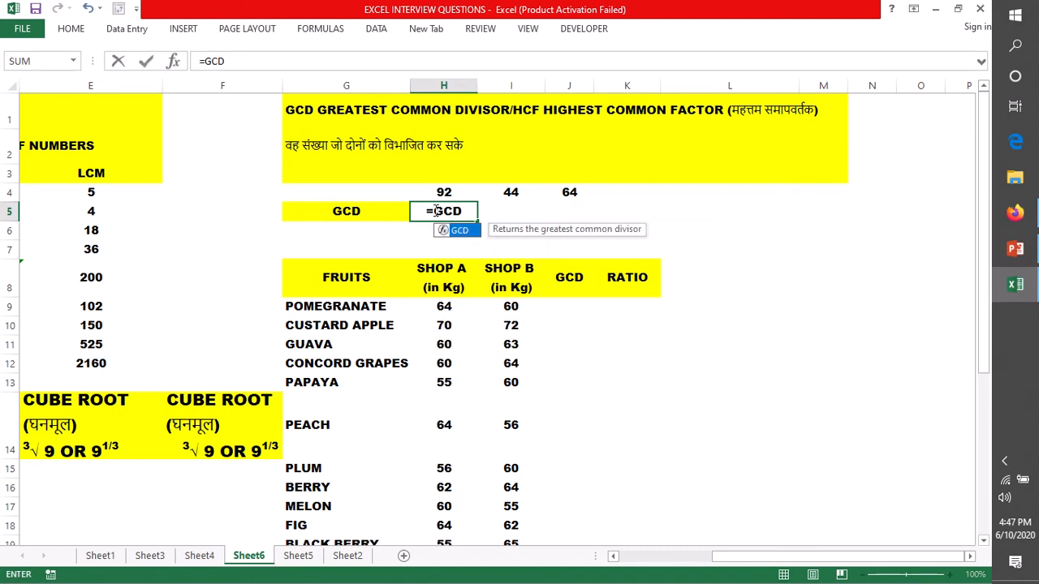
text(()
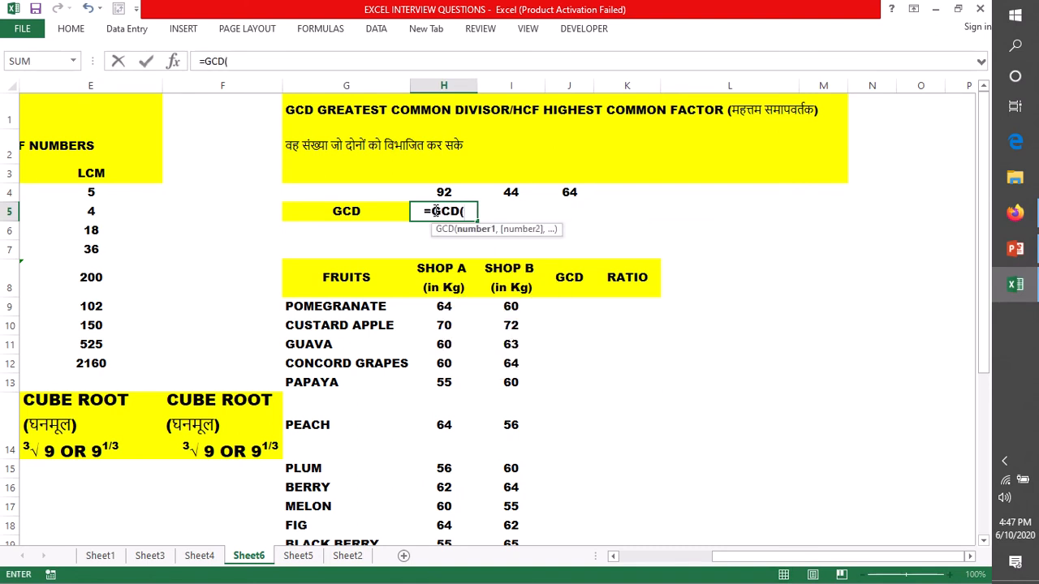
click(437, 192)
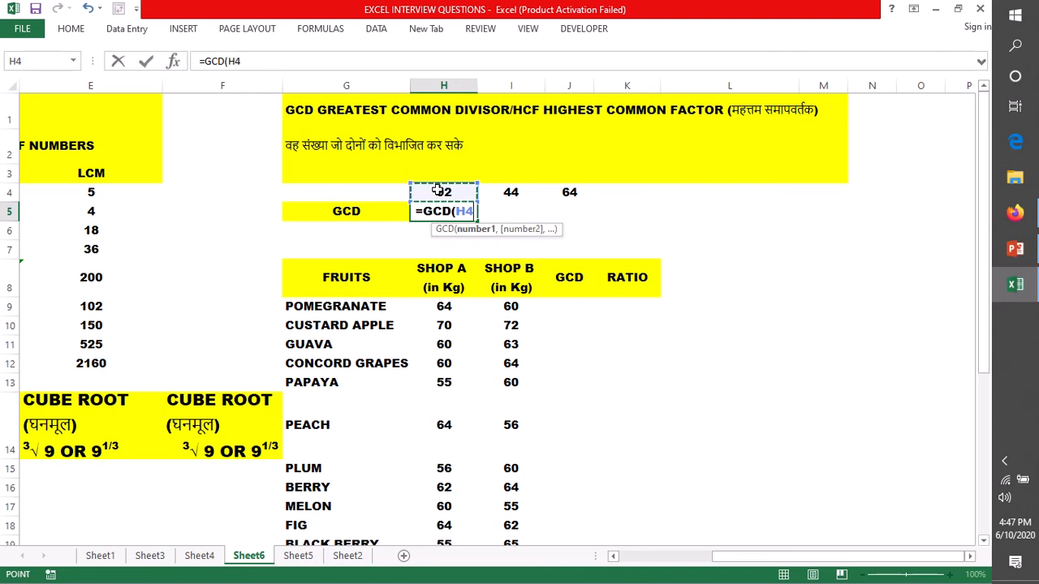
text(,)
click(506, 195)
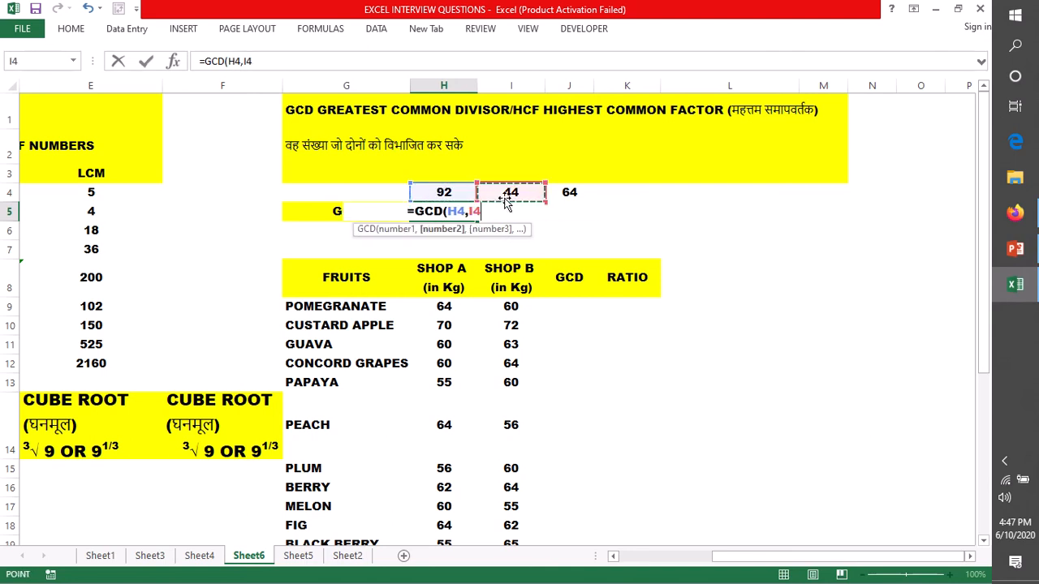
text(,)
click(569, 193)
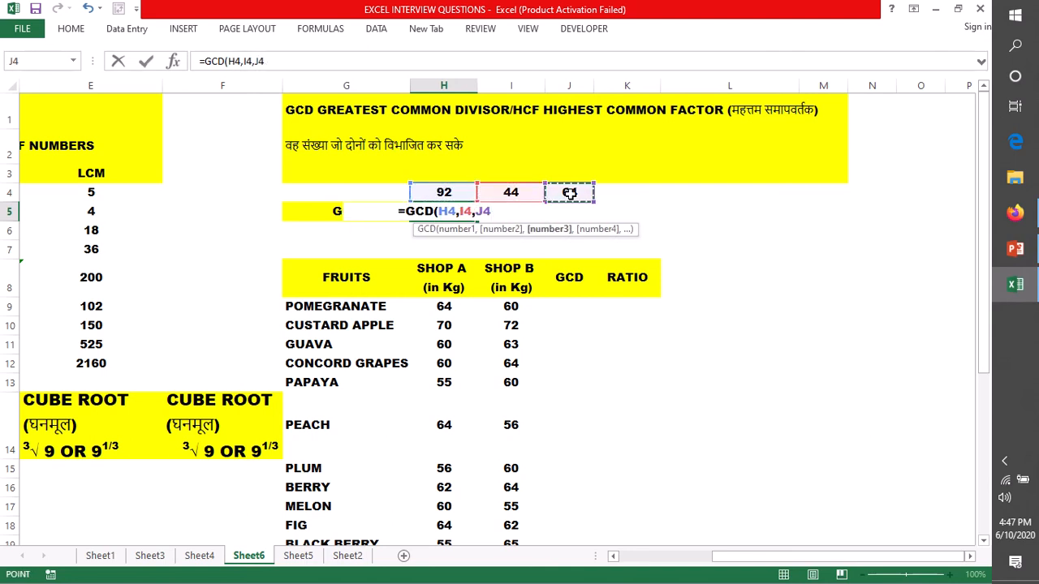
text())
key(Return)
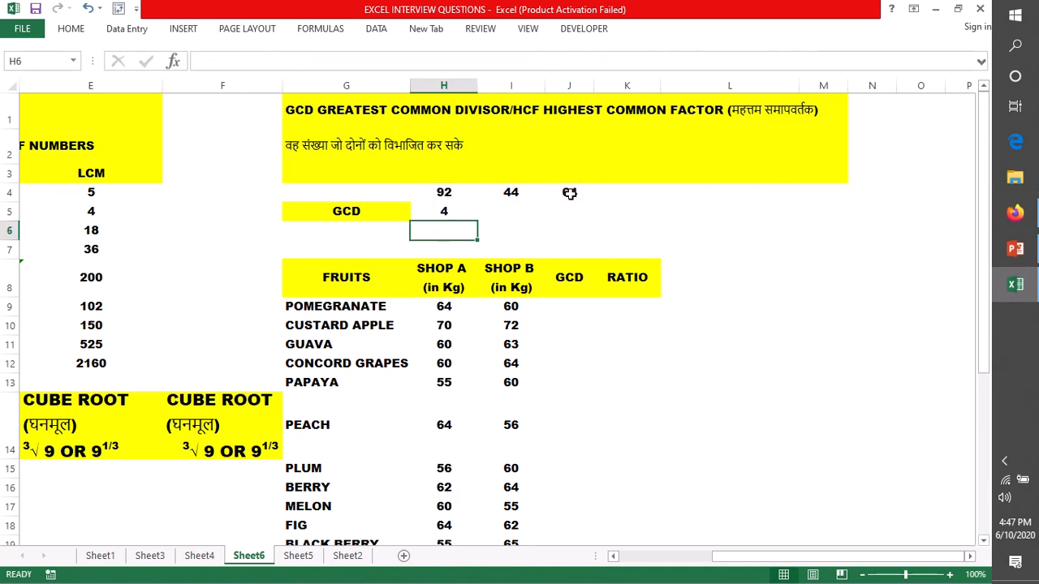
Check the GCD result in H5 against the three numbers in H4:J4
click(447, 213)
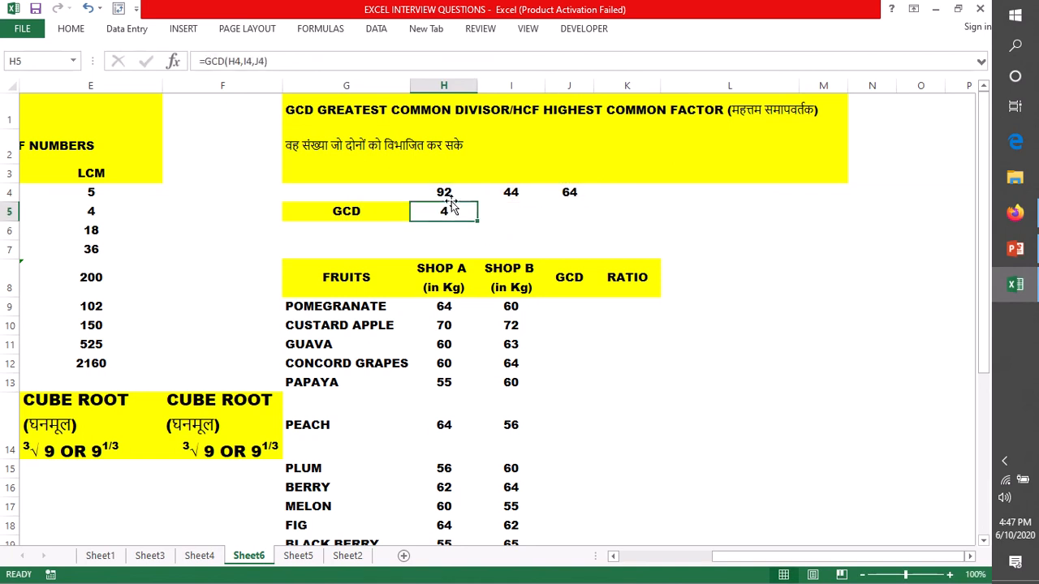
click(445, 193)
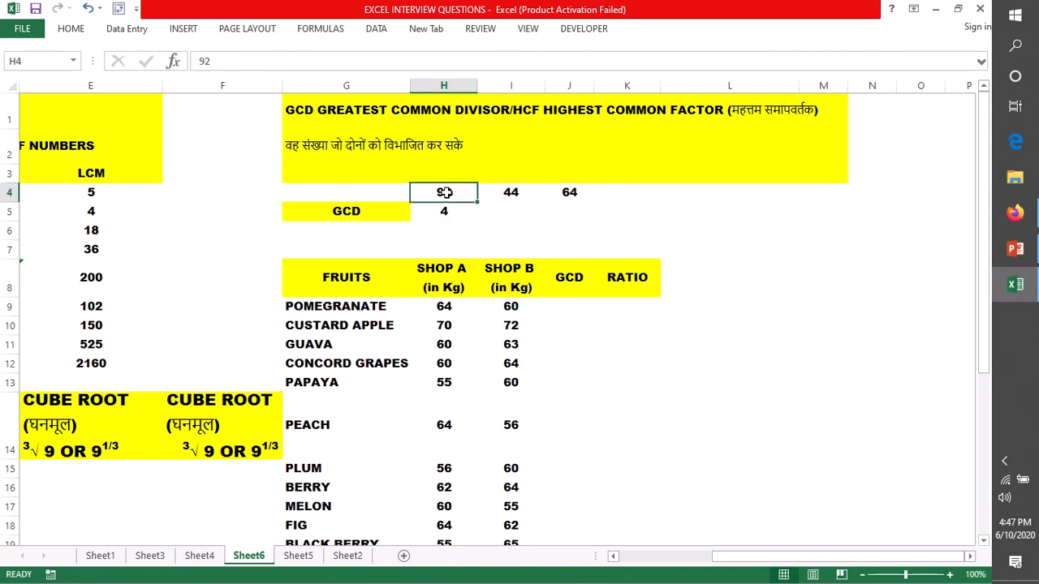
click(509, 197)
click(569, 192)
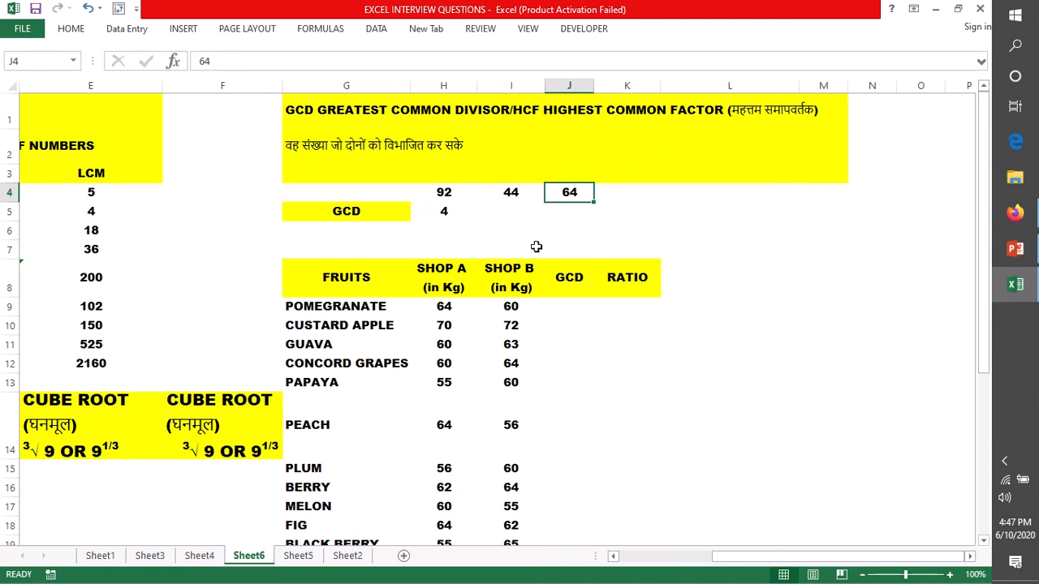
click(443, 216)
drag(429, 194, 573, 194)
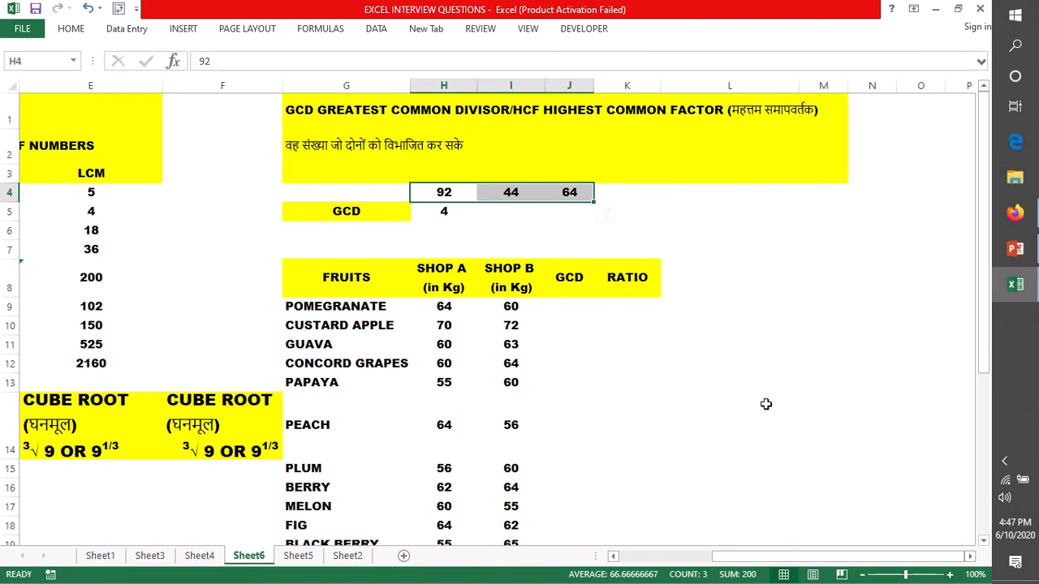
Examine the fruits table's names in G9:G21 and the Shop A and Shop B quantities in H9:I21
scroll(766, 403, down, 1)
click(569, 188)
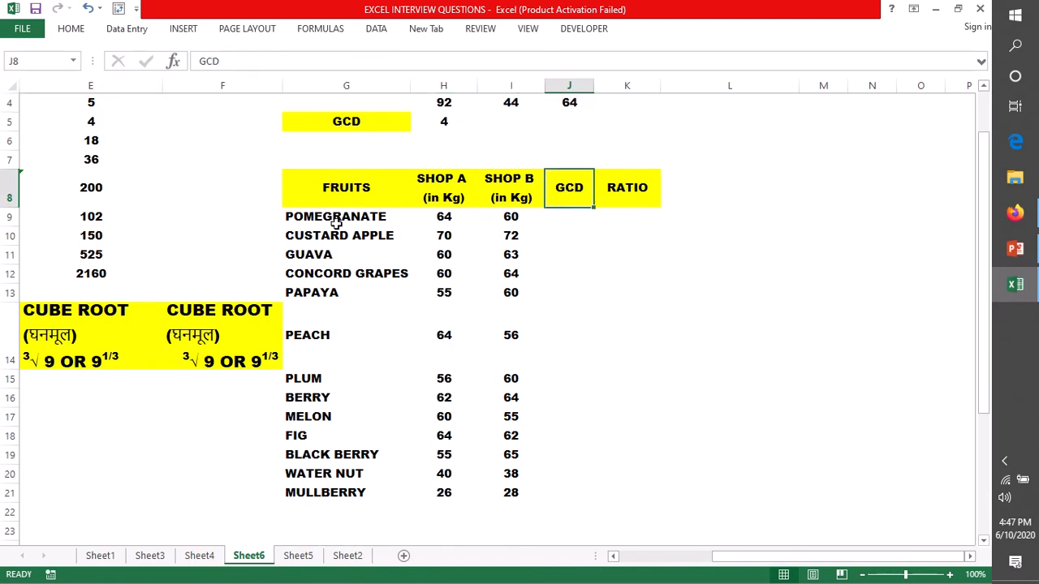
drag(336, 225, 336, 495)
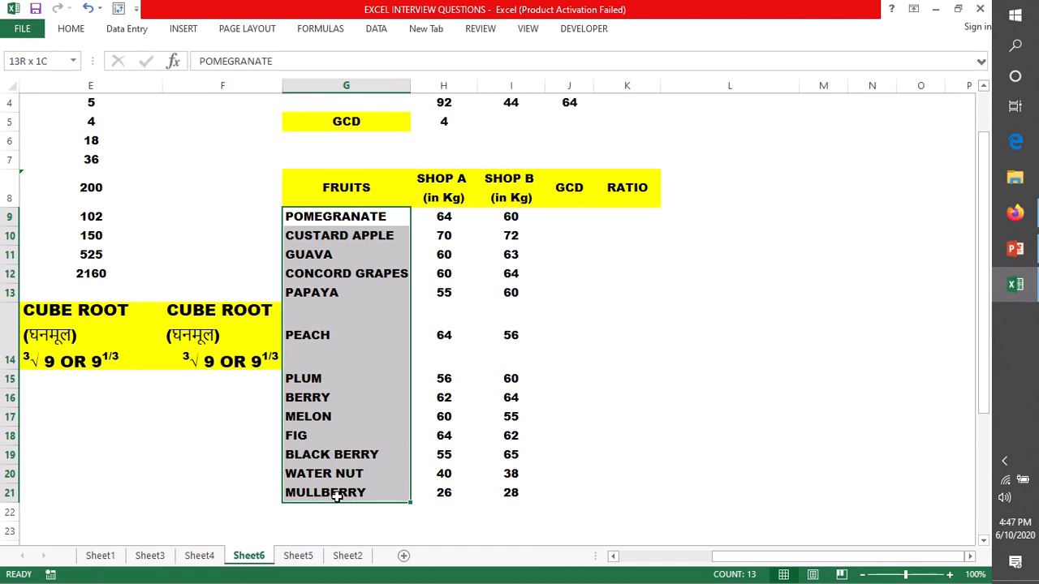
click(452, 216)
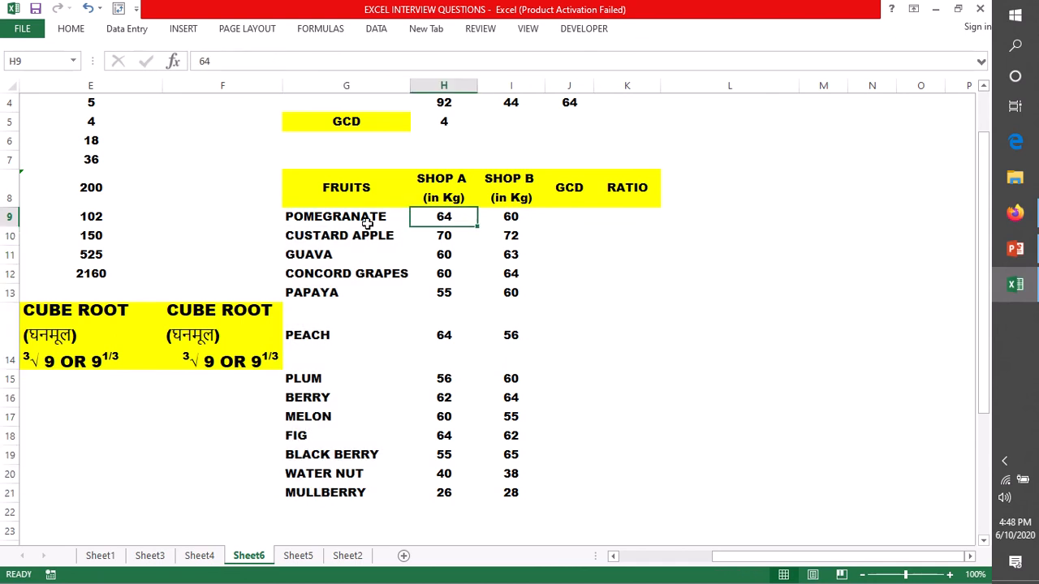
click(337, 219)
click(448, 218)
click(515, 218)
click(318, 222)
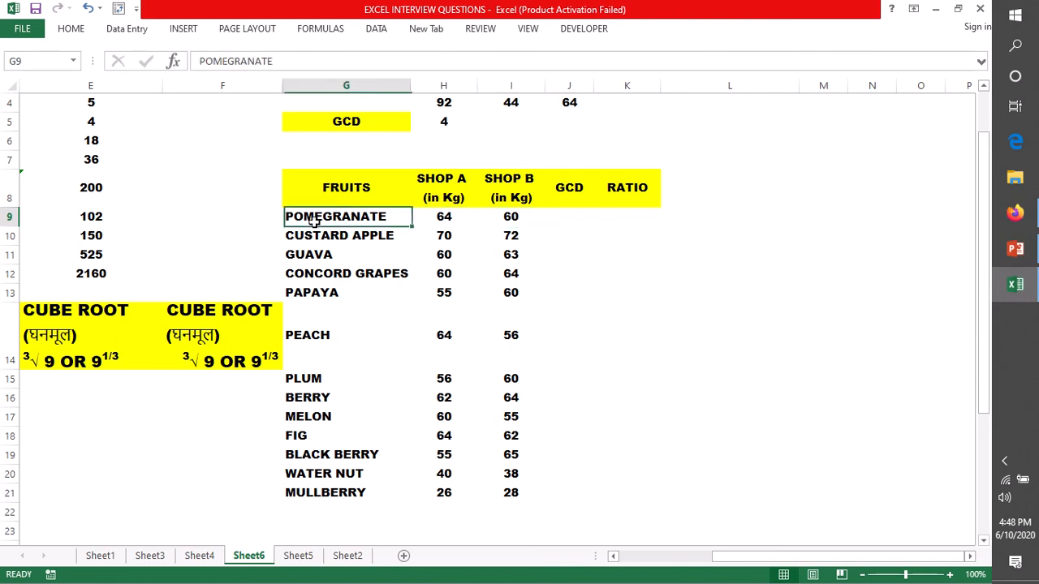
click(520, 221)
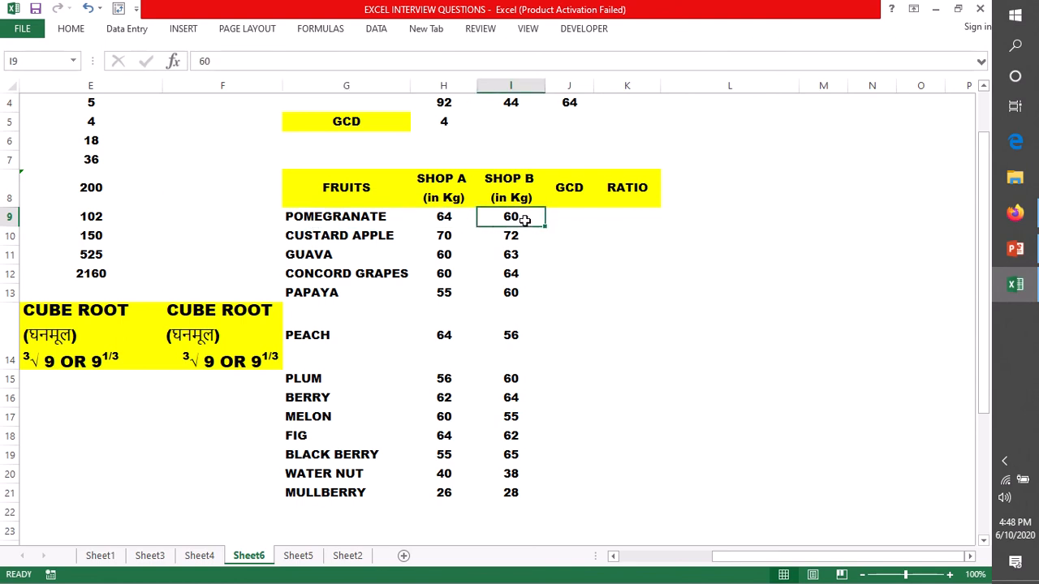
click(429, 225)
click(512, 218)
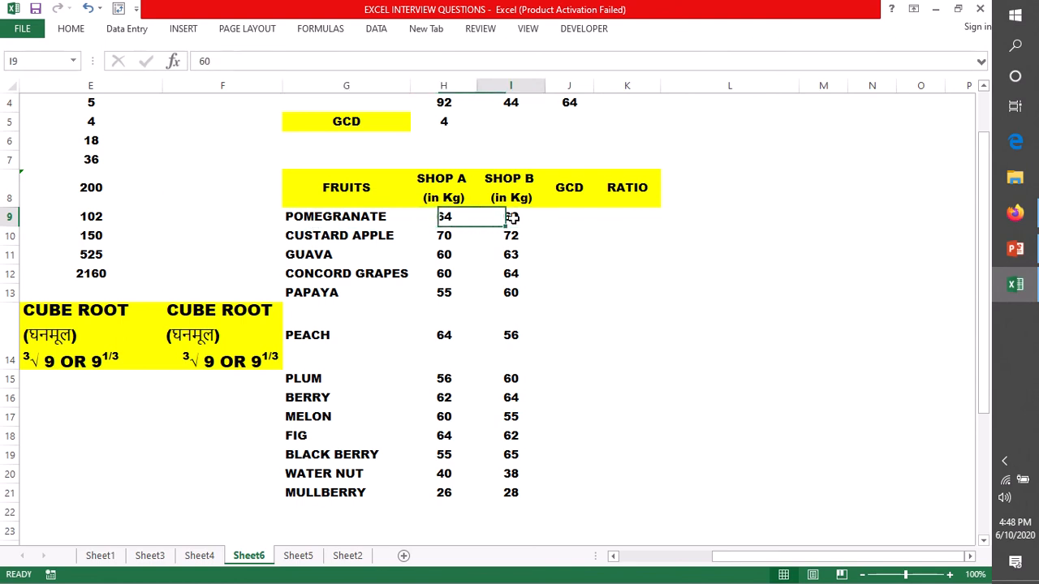
drag(429, 218, 524, 487)
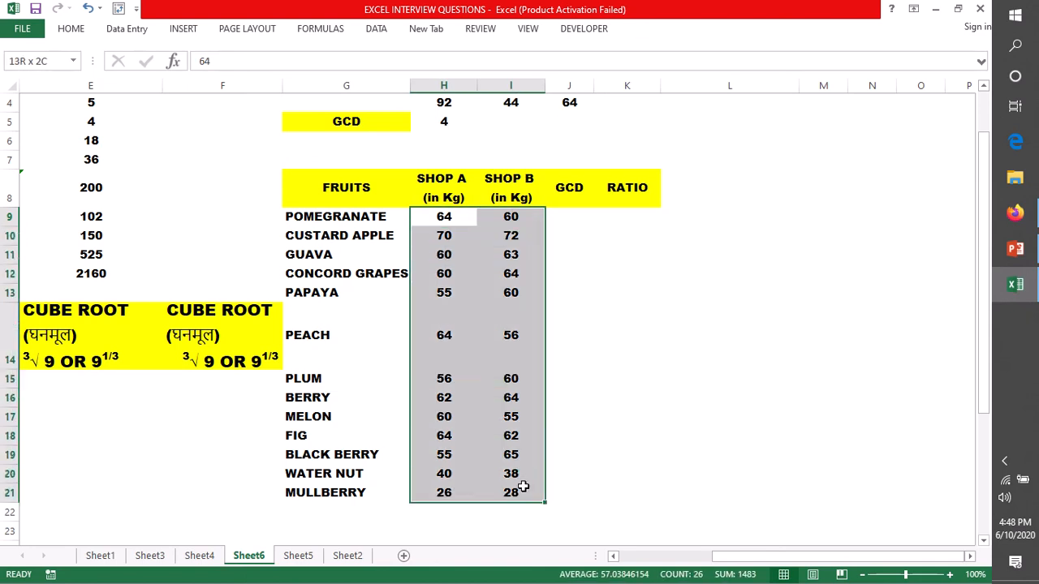
drag(784, 322, 800, 318)
Enter the formula =GCD(H9,I9) in cell J9 for the pomegranate quantities of the two shops
click(552, 216)
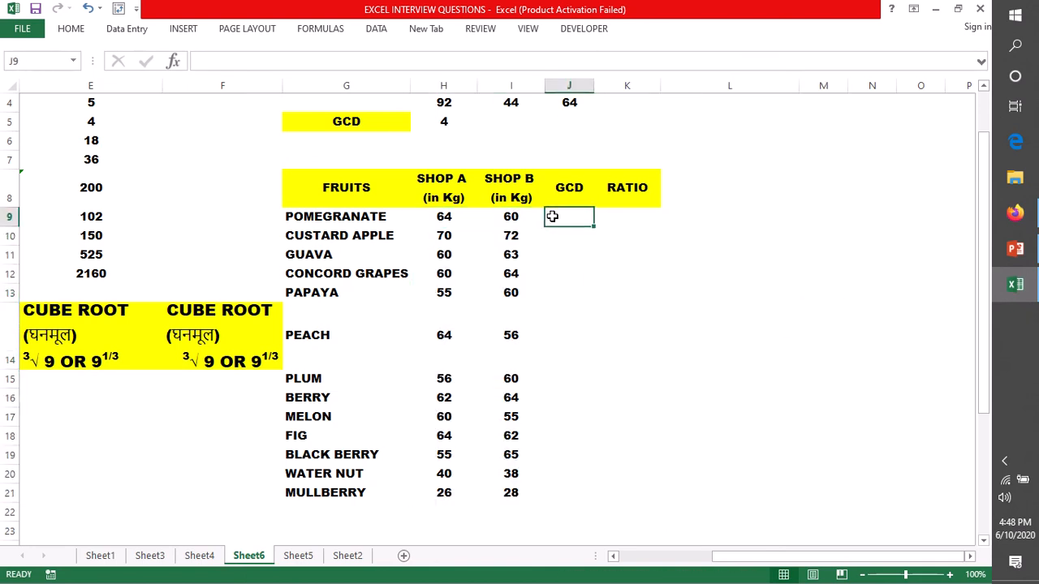
double_click(562, 217)
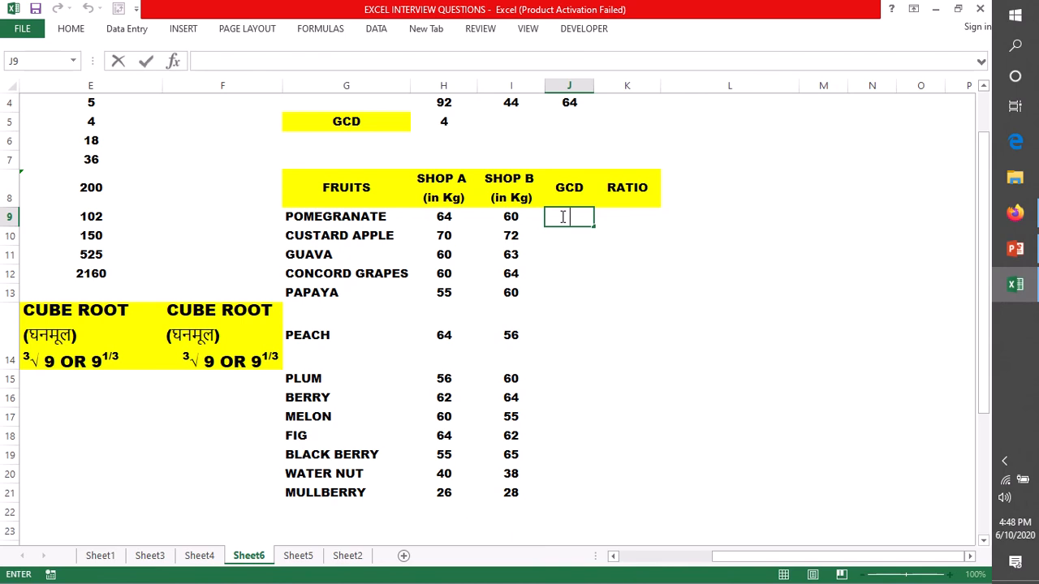
text(=GC)
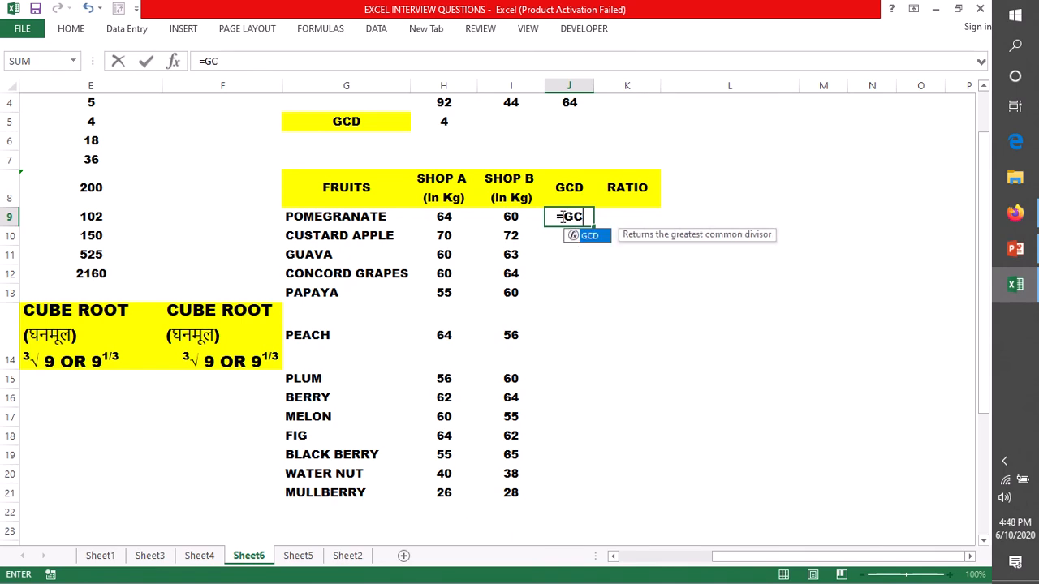
text(D()
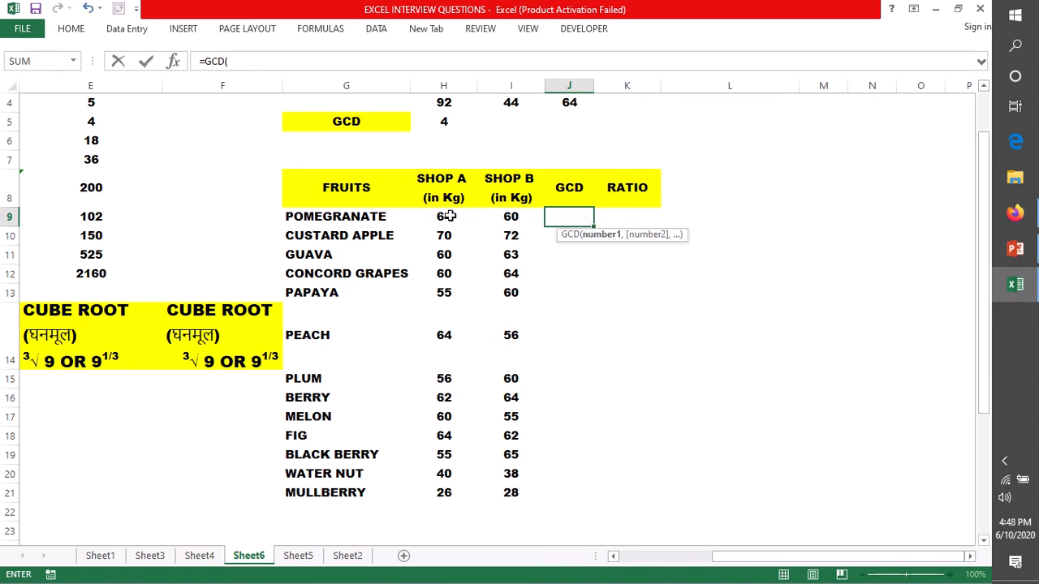
click(446, 218)
text(,)
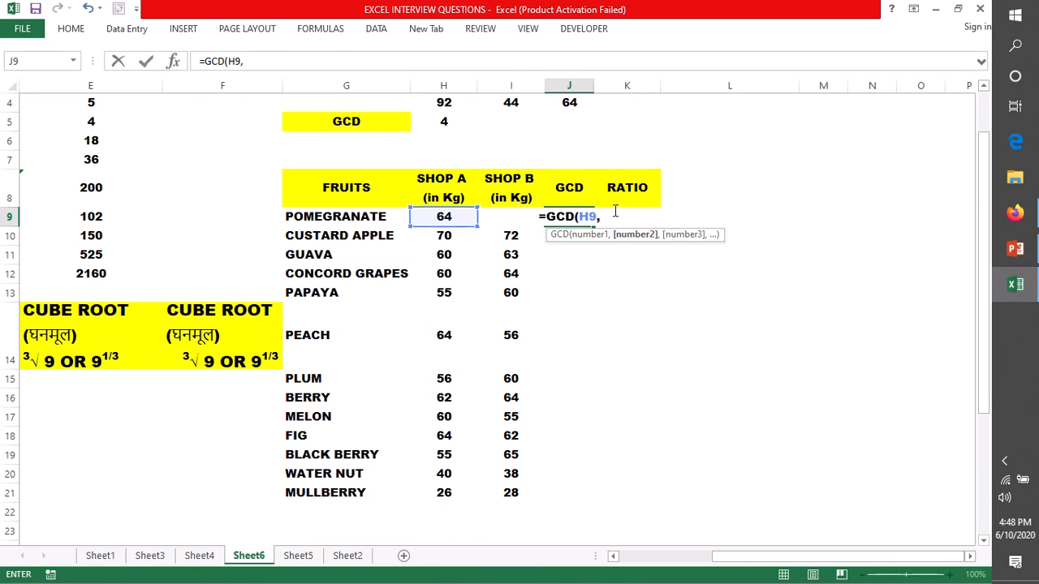
text(I9)
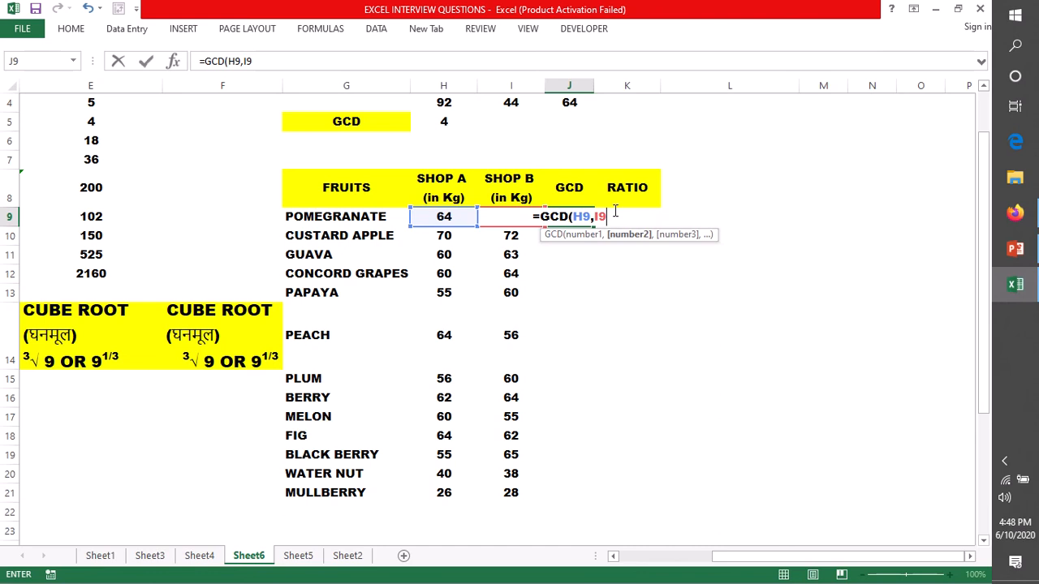
text())
key(Return)
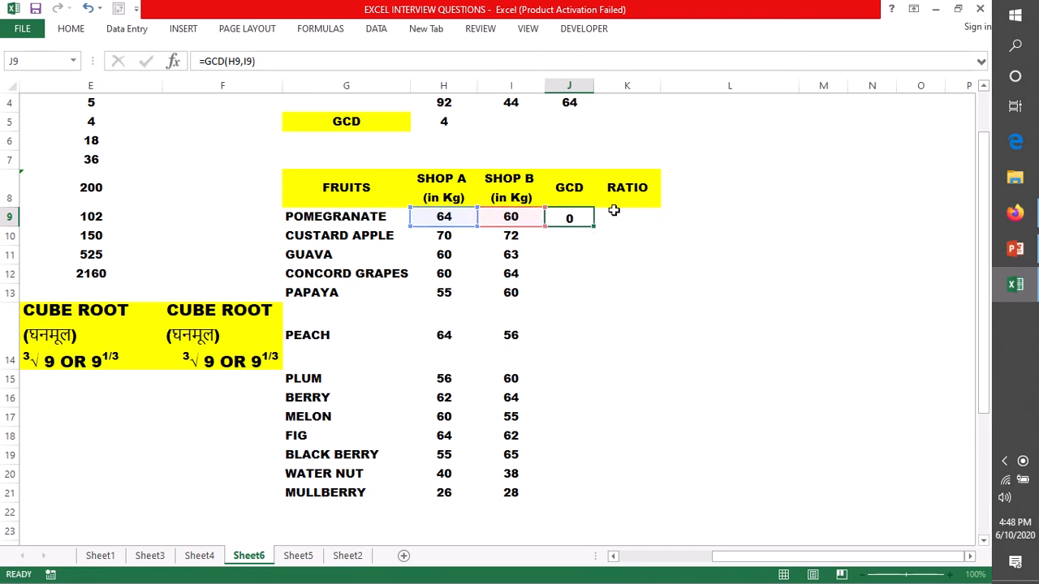
Fill the GCD formula from J9 down the column for all fruits and clear the excess cells J22:J33 below the table
click(579, 220)
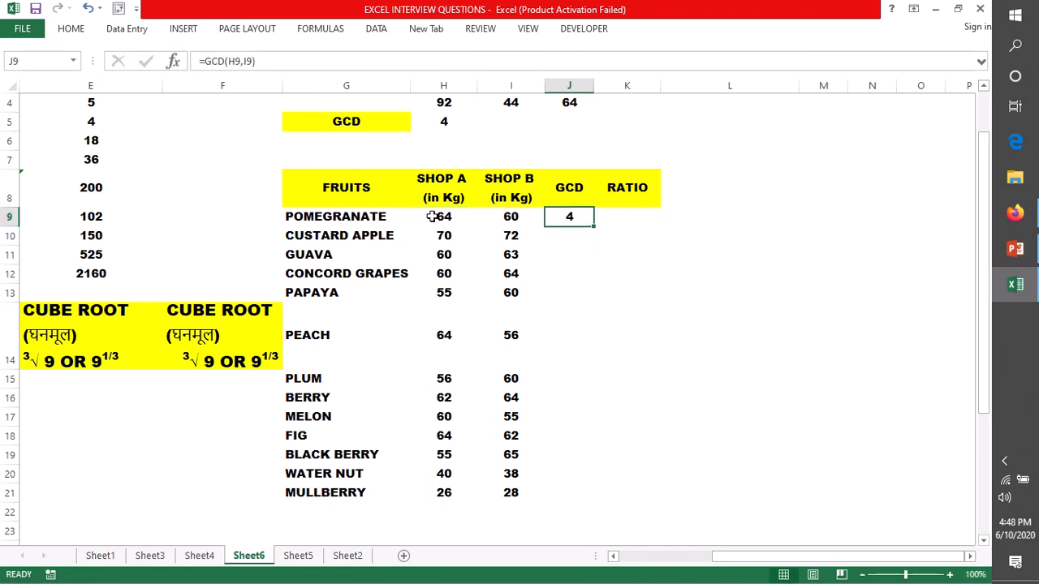
double_click(594, 226)
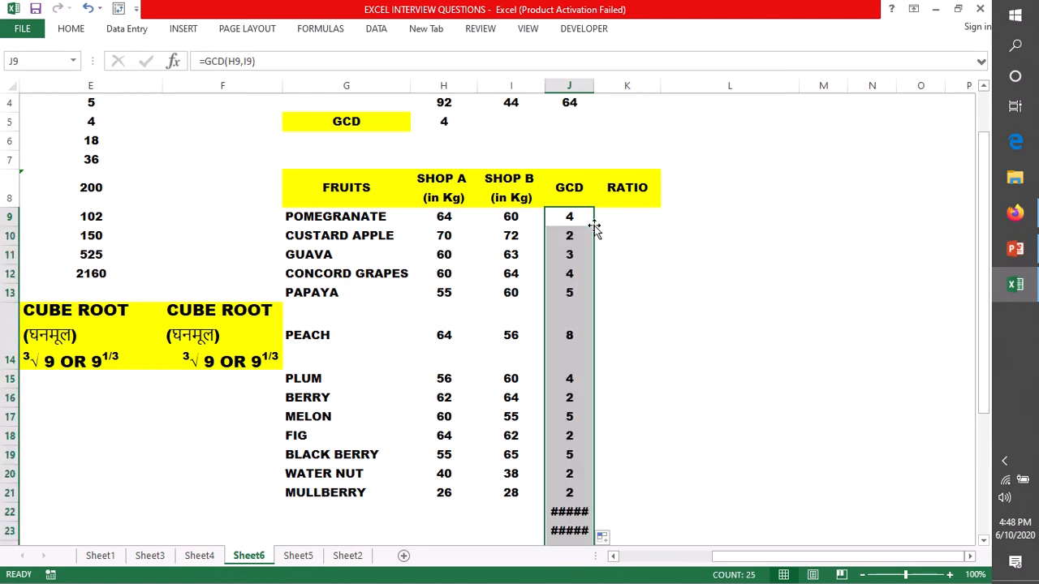
scroll(716, 349, down, 5)
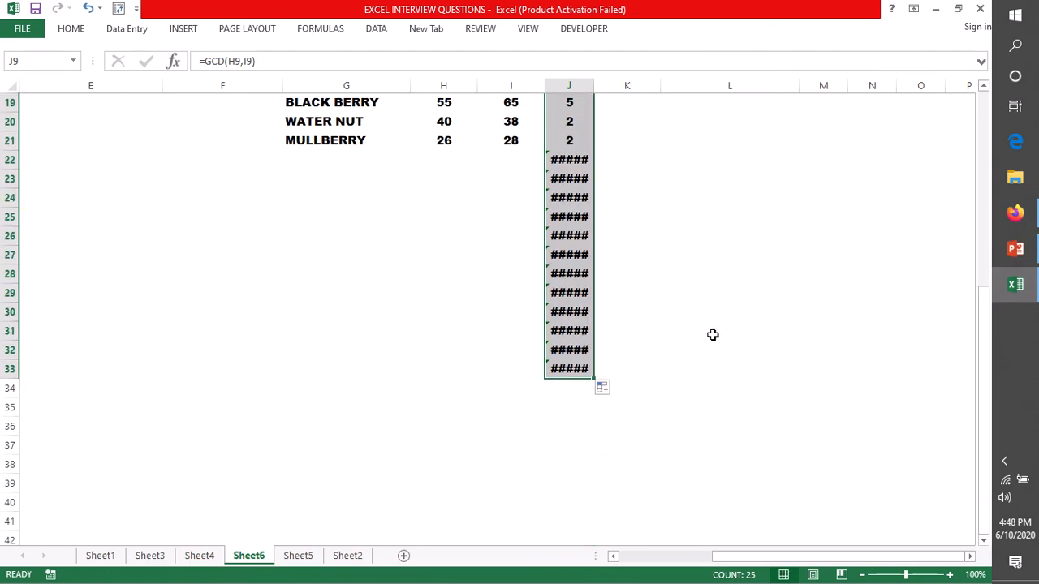
drag(569, 159, 587, 371)
key(Delete)
Enter the ratio formula =H9/J9&":"&I9/J9 in cell K9 for the pomegranate row
scroll(718, 234, up, 6)
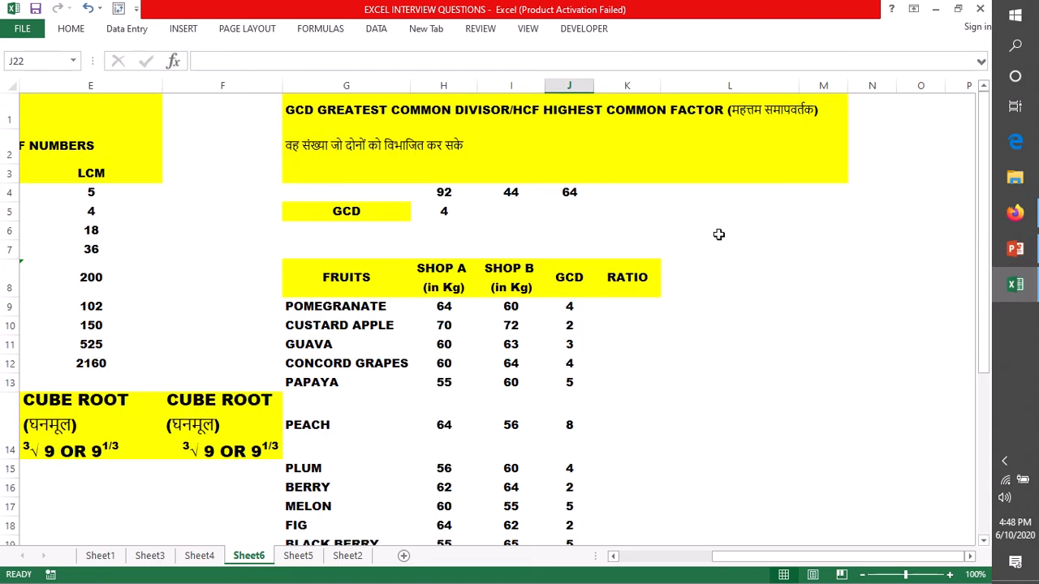
click(638, 302)
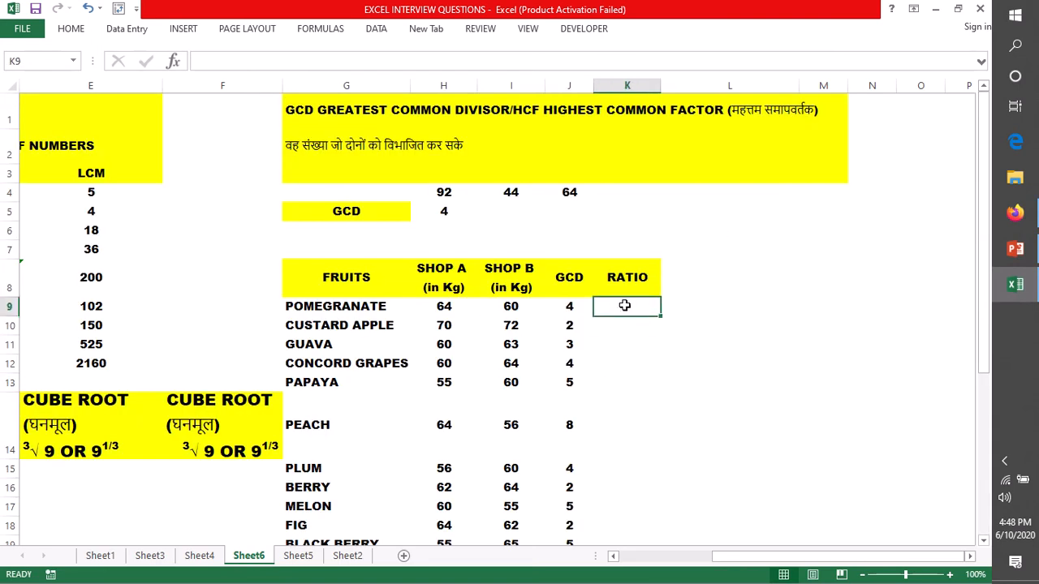
double_click(624, 306)
text(=)
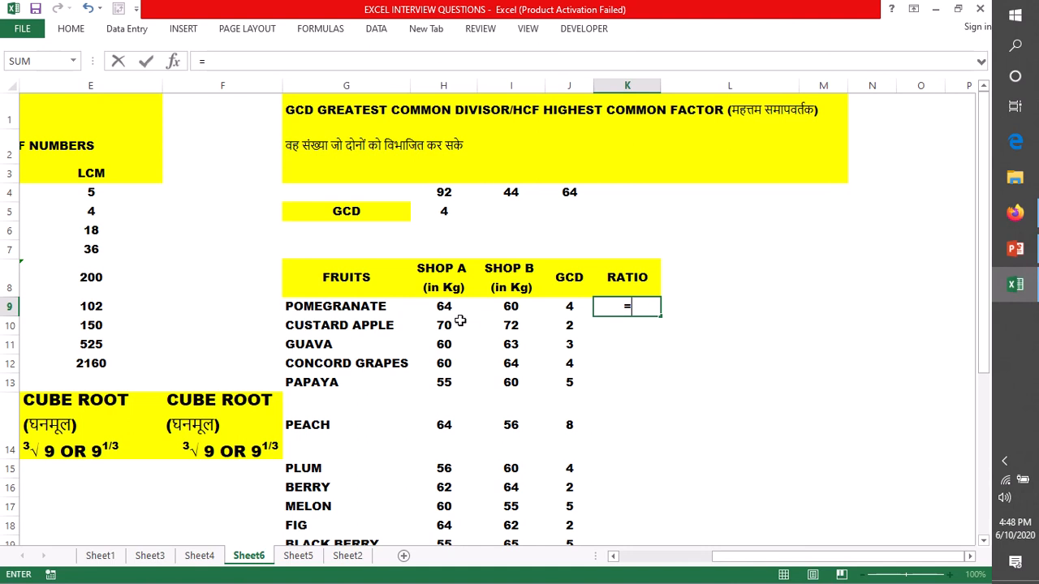
click(440, 307)
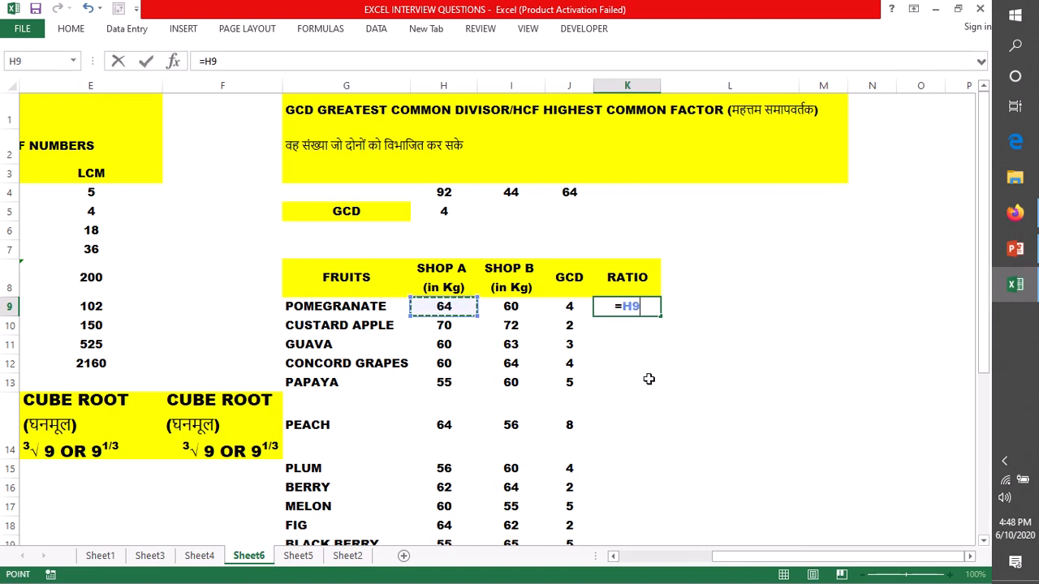
text(/)
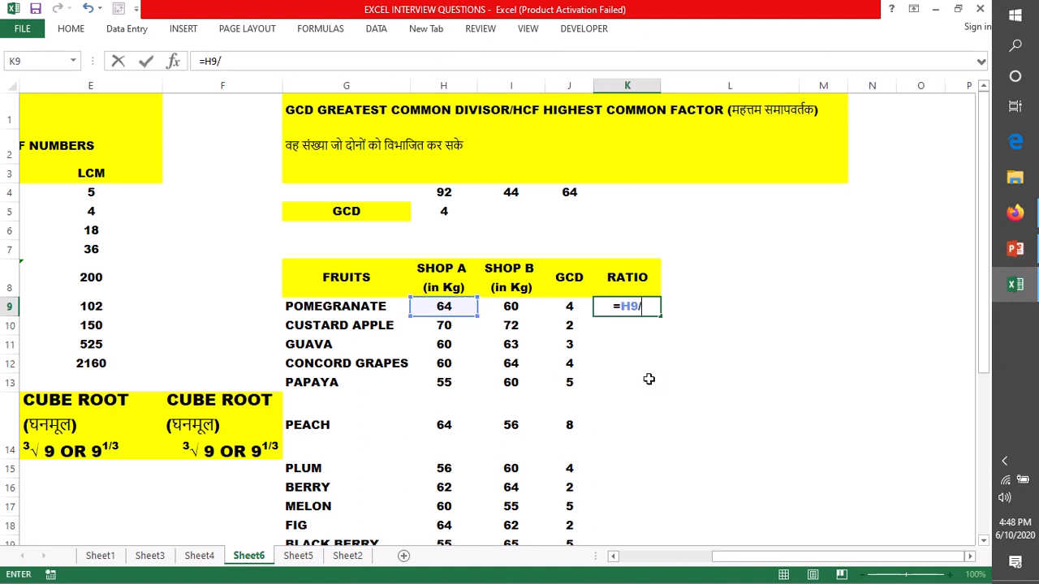
click(570, 305)
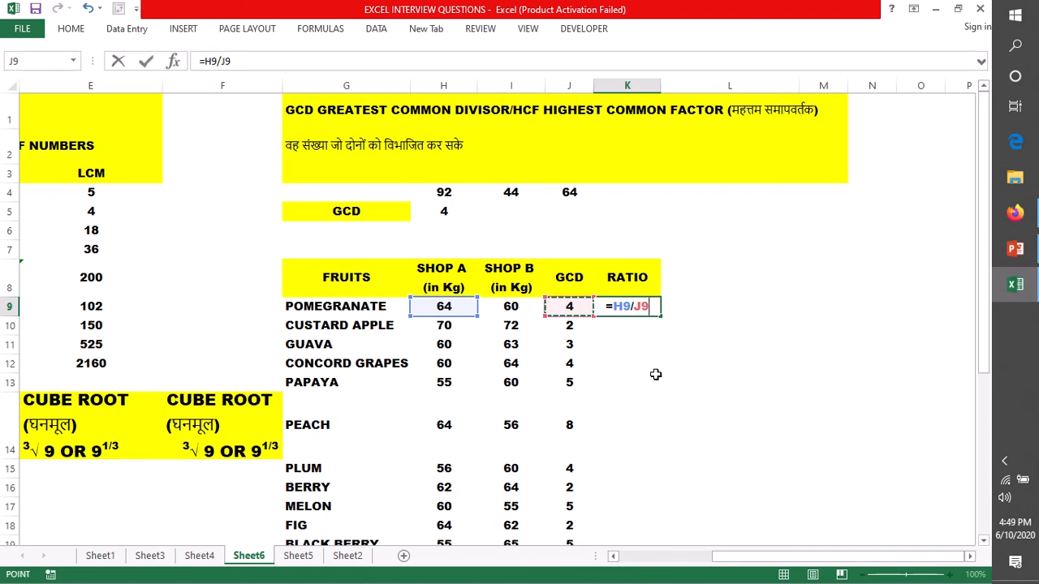
text(&")
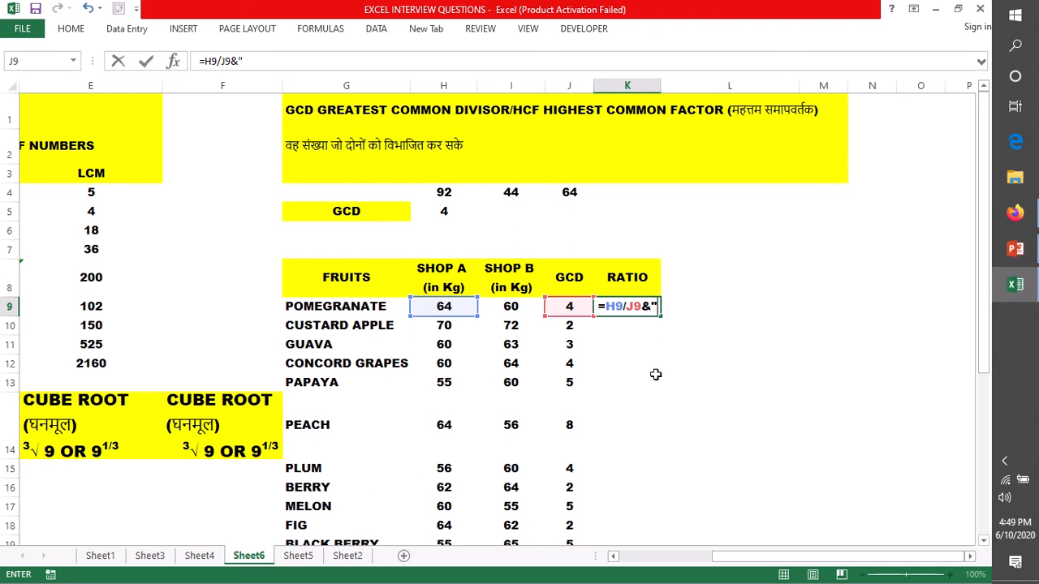
text(:"&)
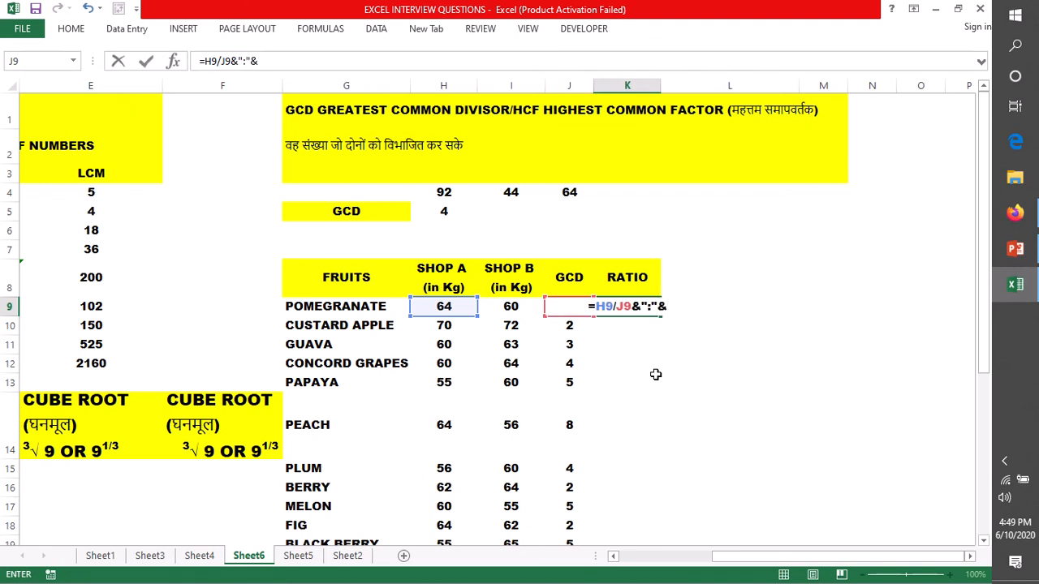
click(511, 306)
text(/)
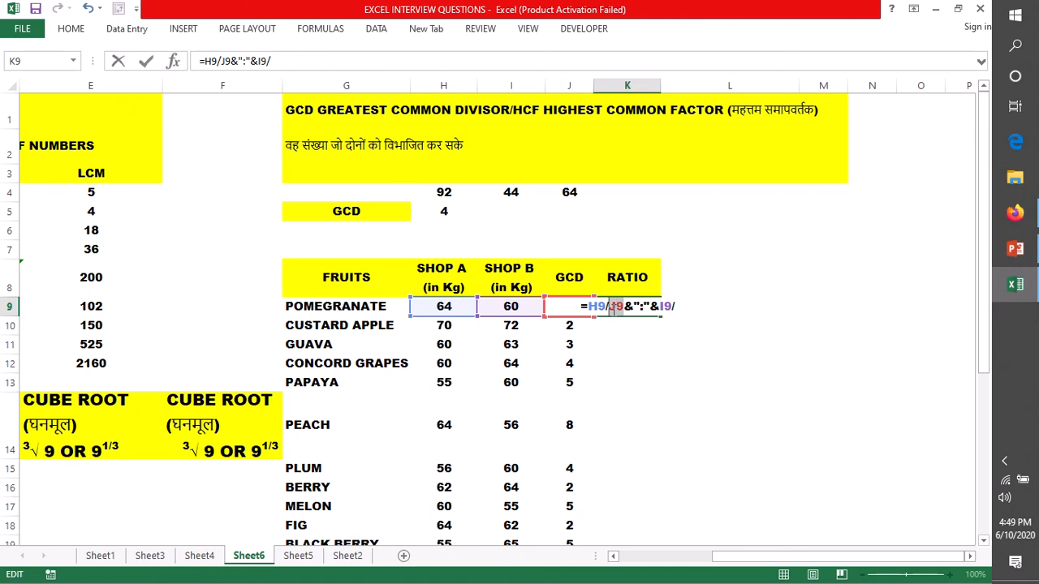
text(J9)
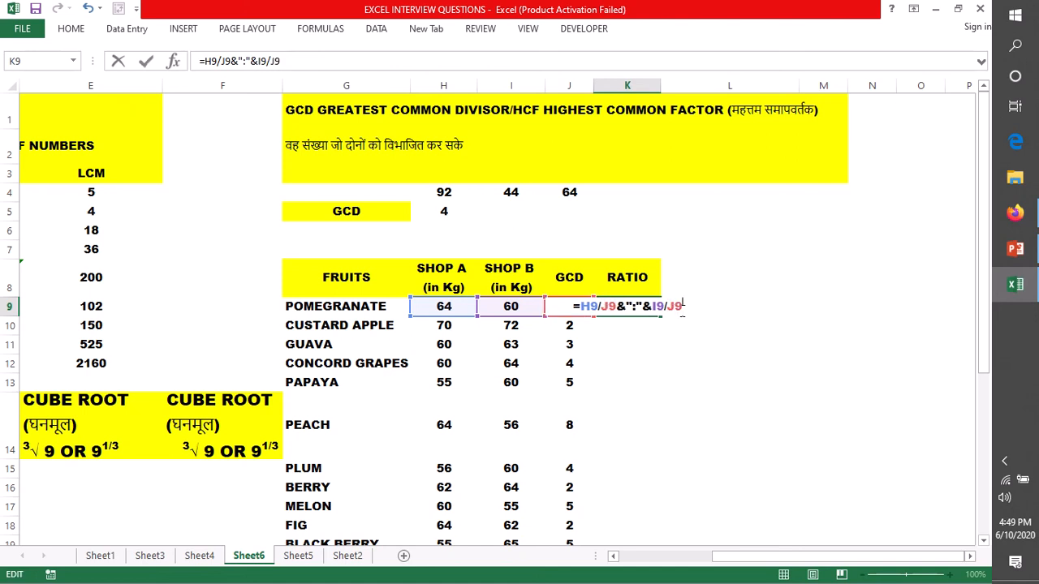
key(Return)
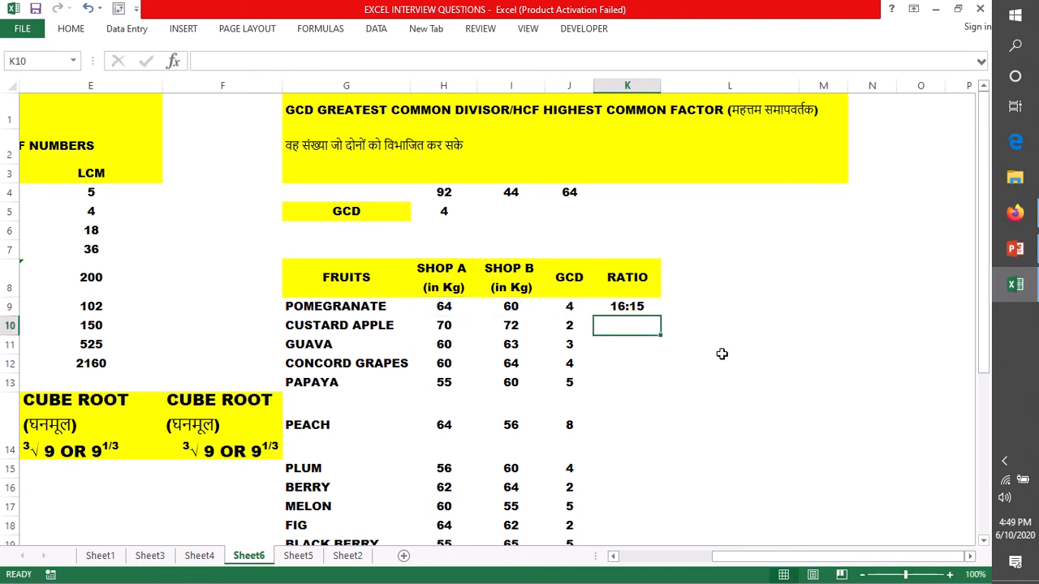
Fill the ratio formula from K9 down the column for all fruits and look over the filled cells
click(625, 304)
double_click(661, 315)
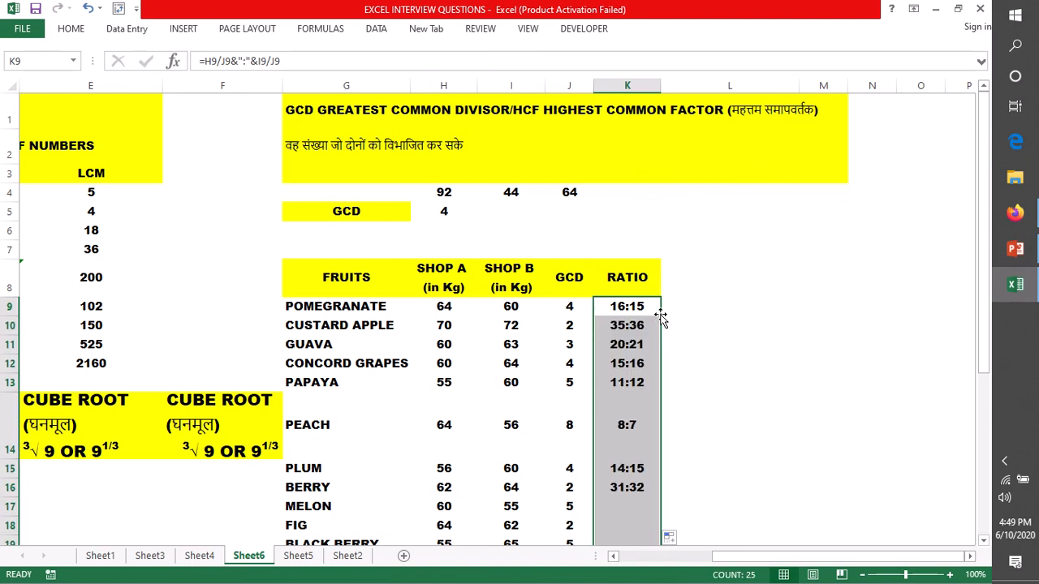
scroll(712, 429, down, 7)
scroll(712, 429, up, 7)
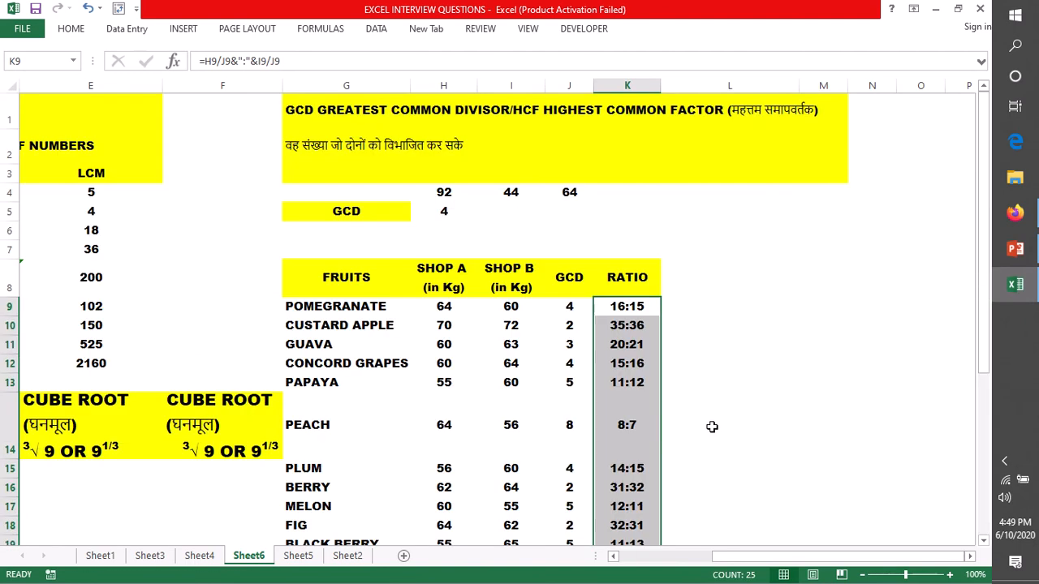
Start a single-cell ratio formula in L9 with =H9/GCD(H9,I9), dividing the Shop A quantity by the GCD of both shops
click(687, 307)
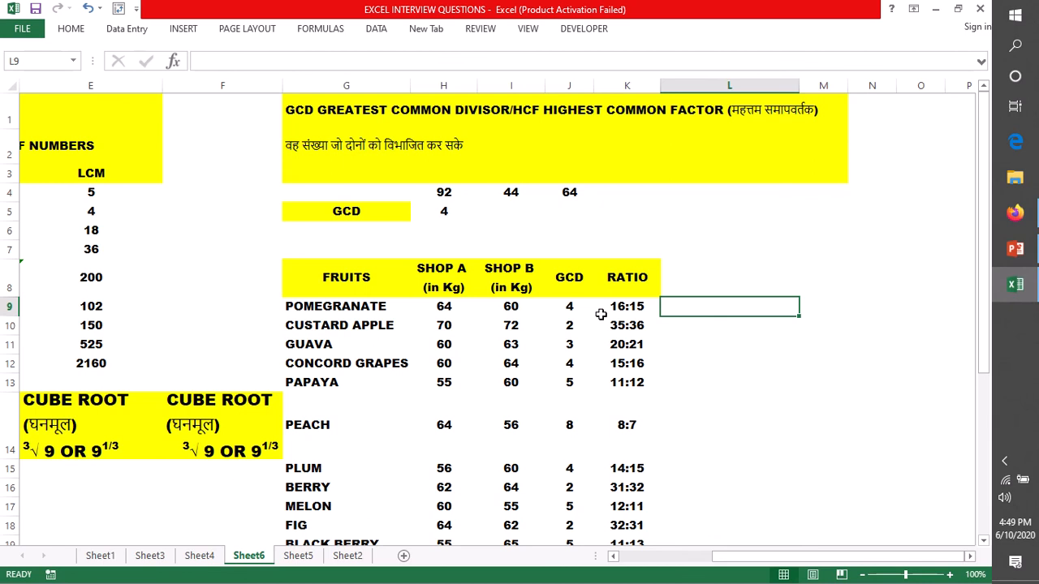
click(568, 309)
double_click(704, 307)
text(=)
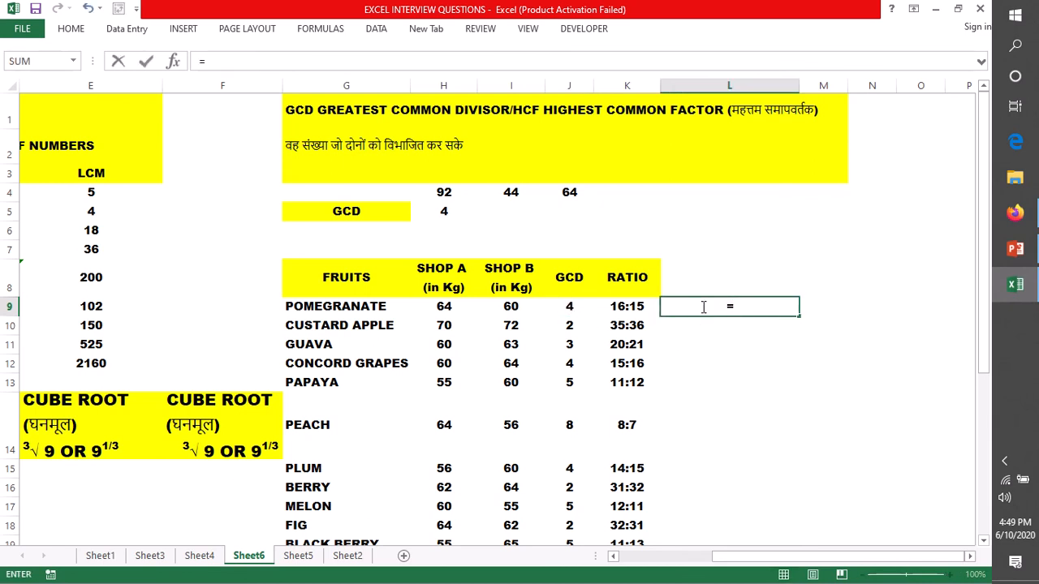
click(446, 308)
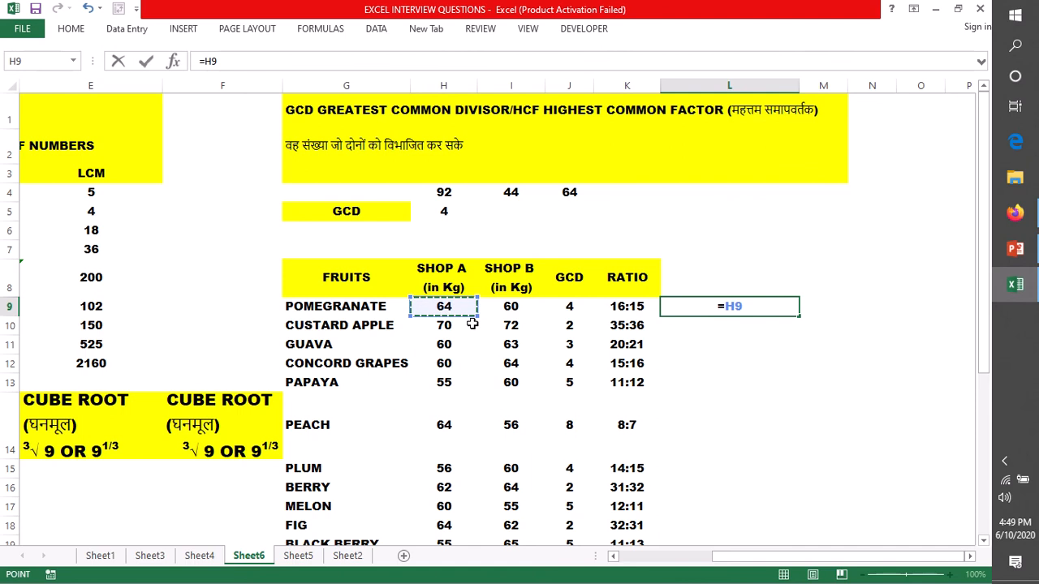
text(/)
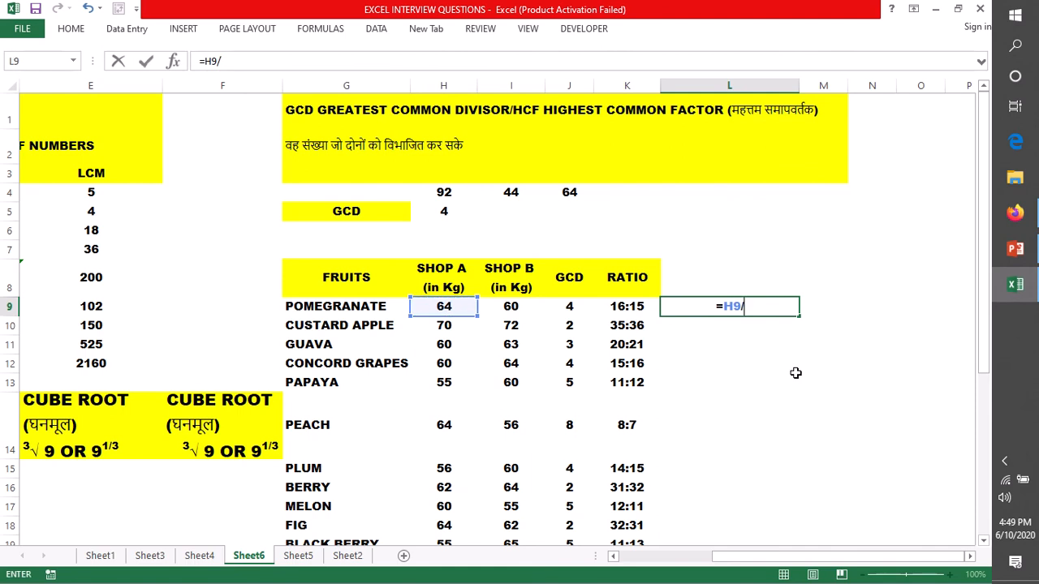
text(GCD)
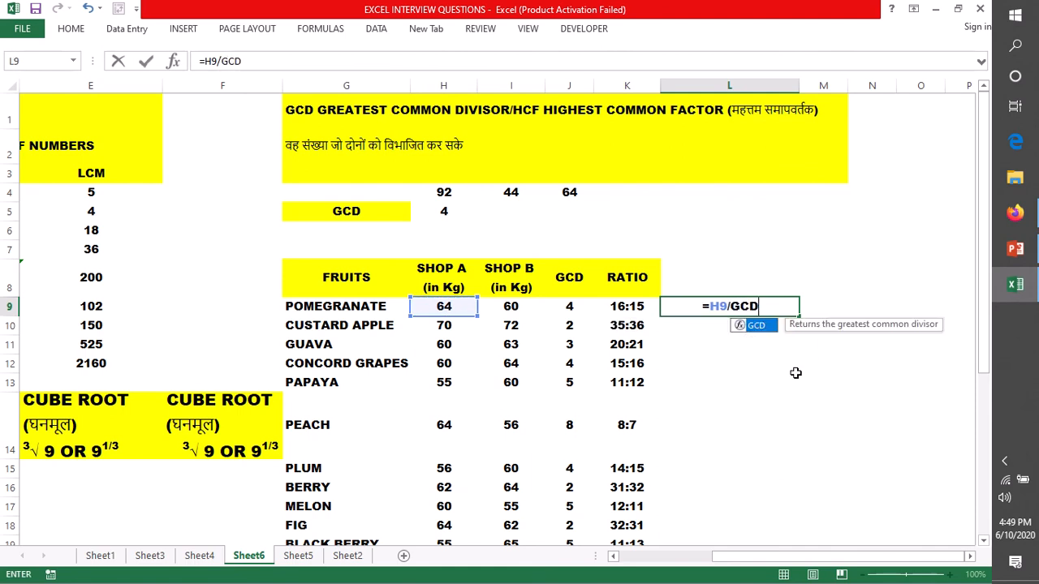
text(()
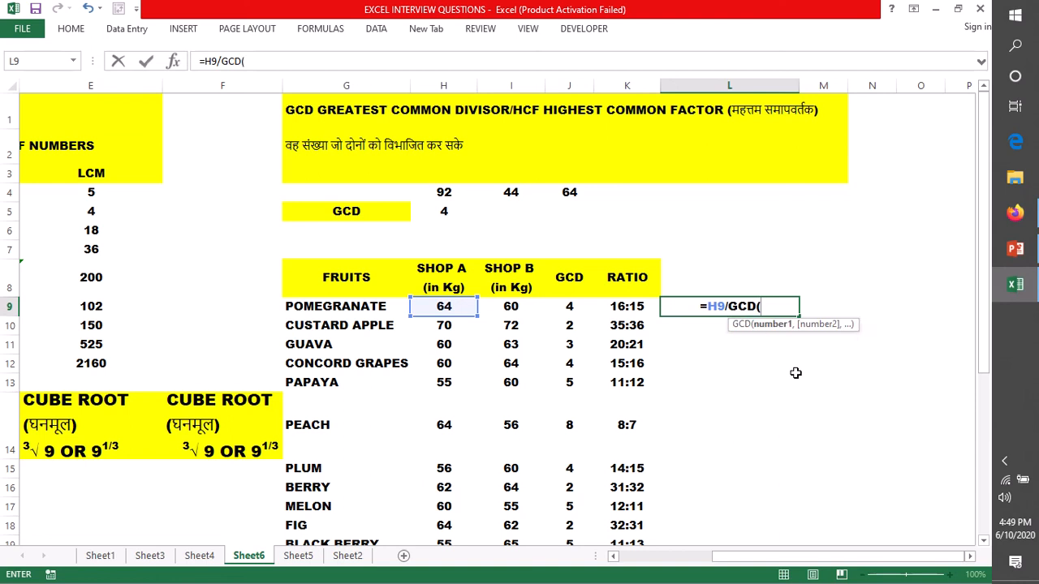
click(454, 306)
text(,)
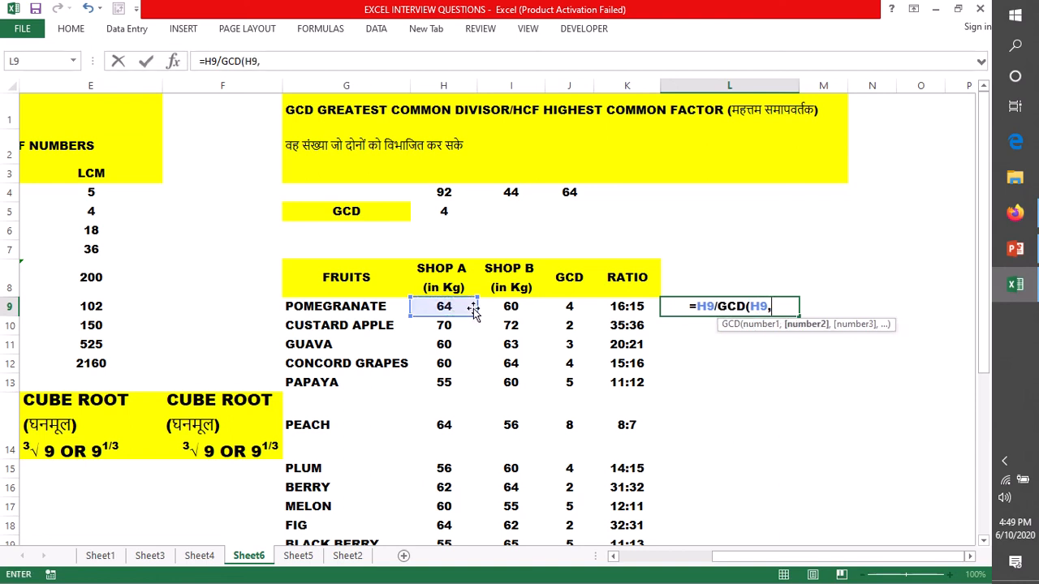
click(503, 304)
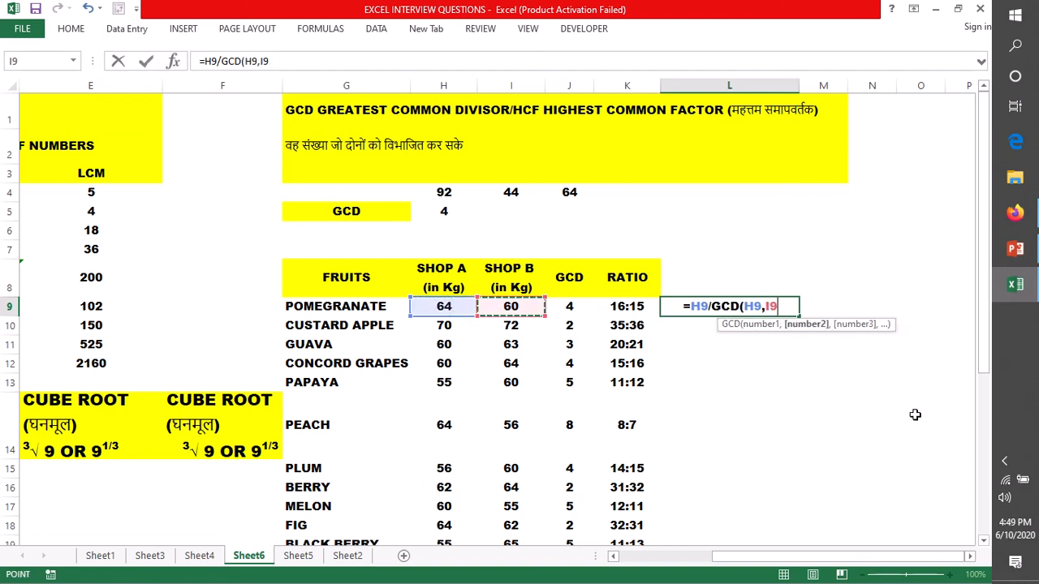
text())
click(784, 307)
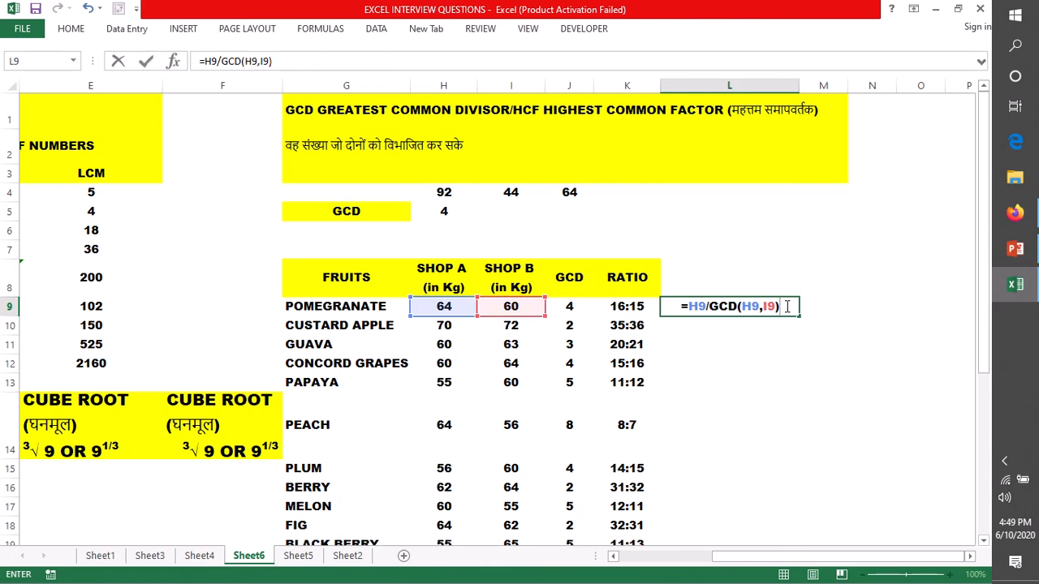
Append the colon separator &":"& to the ratio formula in L9 after the Shop A part
text(&)
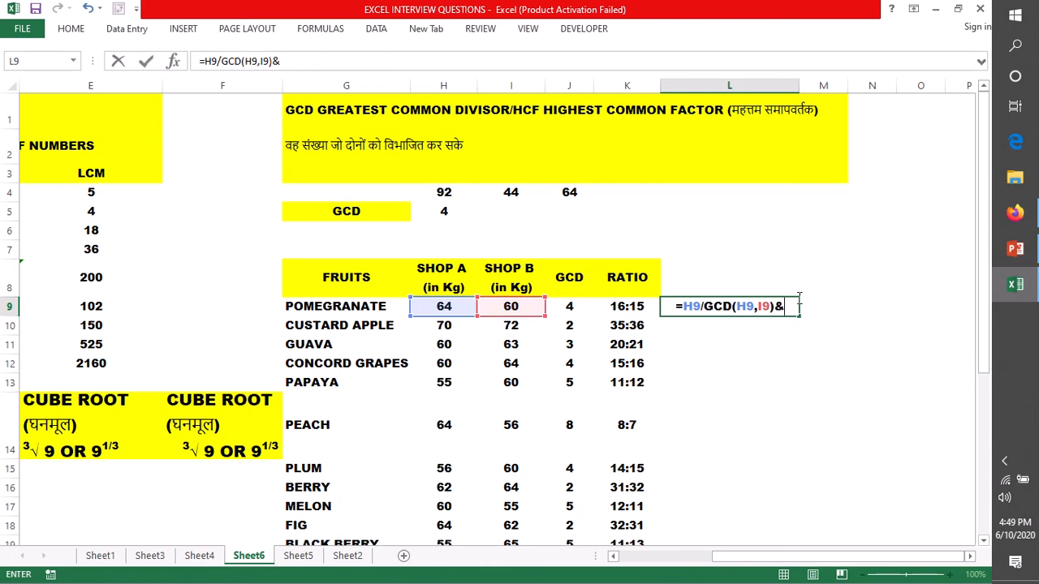
text(:)
key(BackSpace)
text(":)
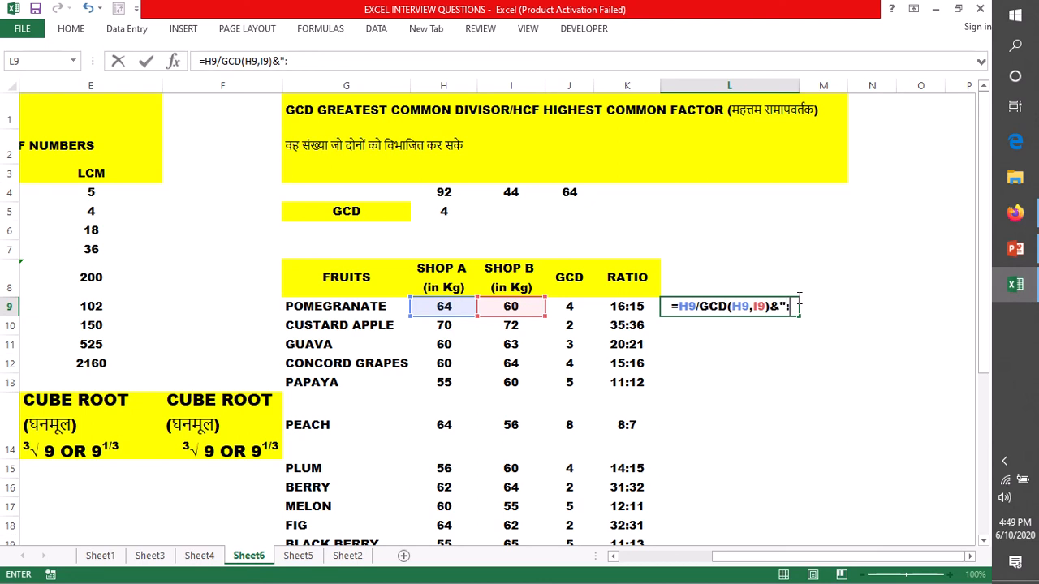
text(")
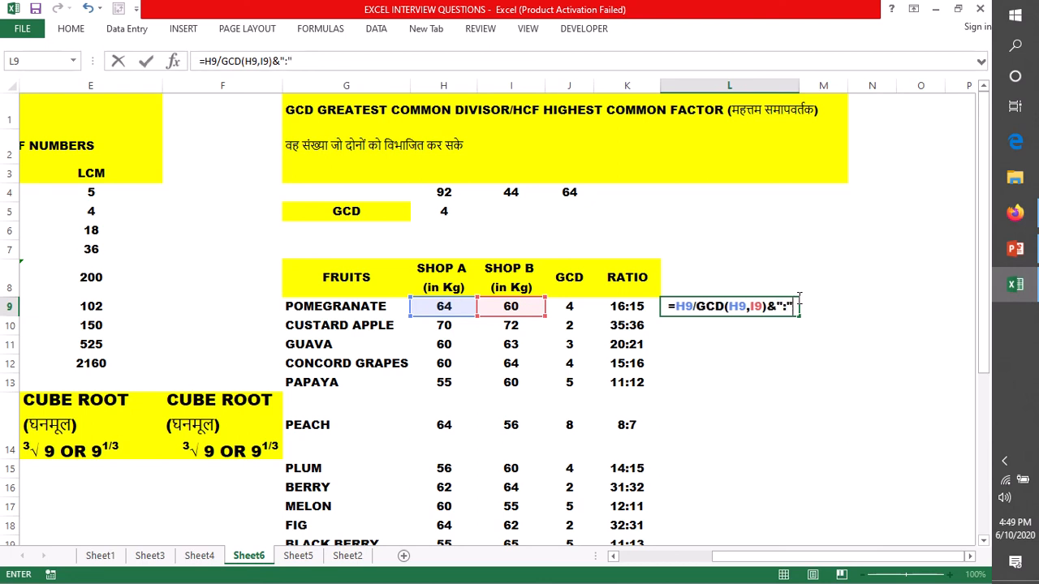
text(&)
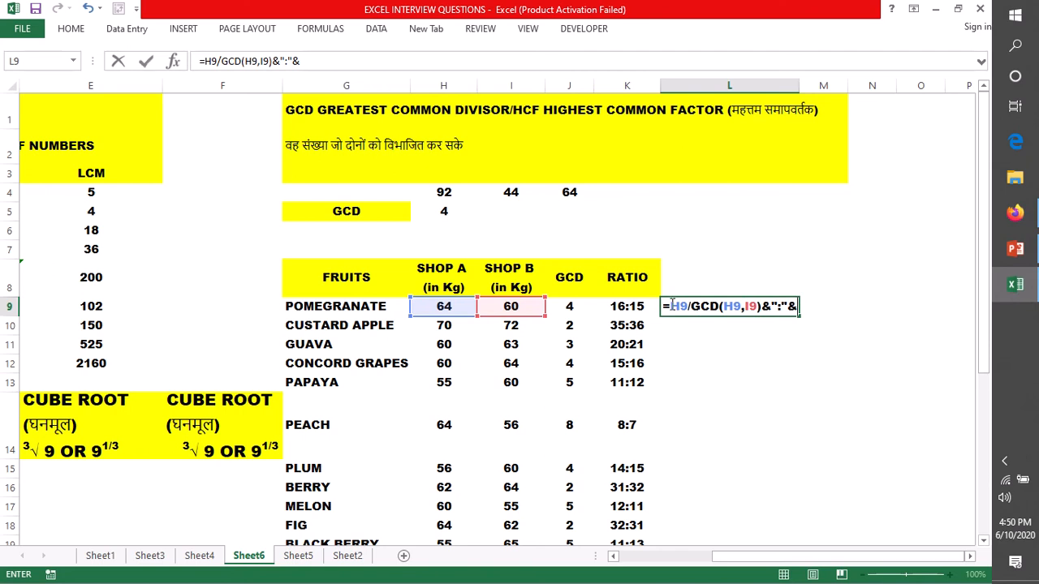
Complete the L9 formula as =H9/GCD(H9,I9)&":"&I9/GCD(H9,I9), reusing the copied GCD part for Shop B
drag(697, 309, 762, 308)
key(ctrl+c)
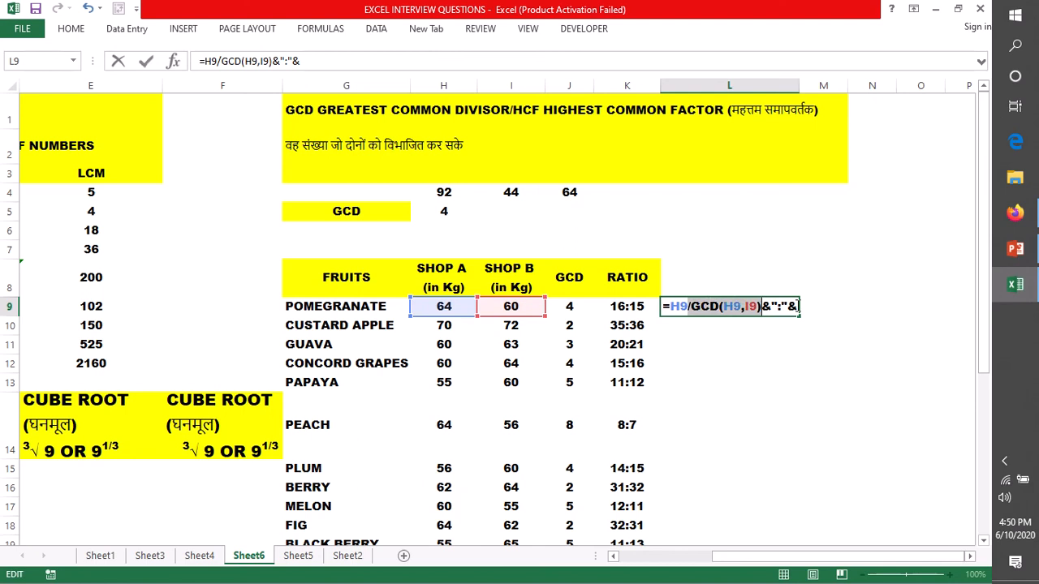
click(799, 306)
text(/)
key(ctrl+v)
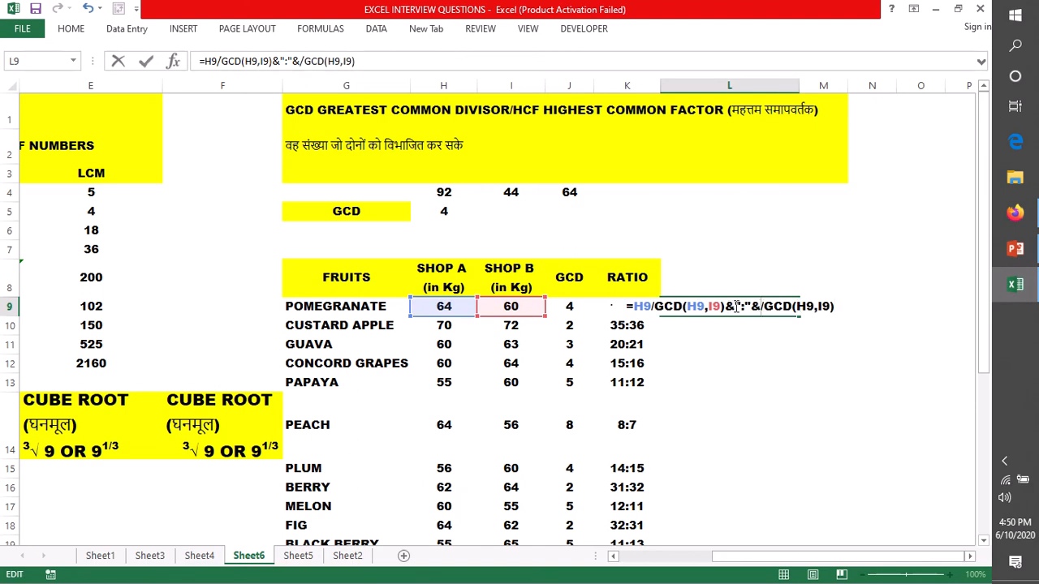
text(I9)
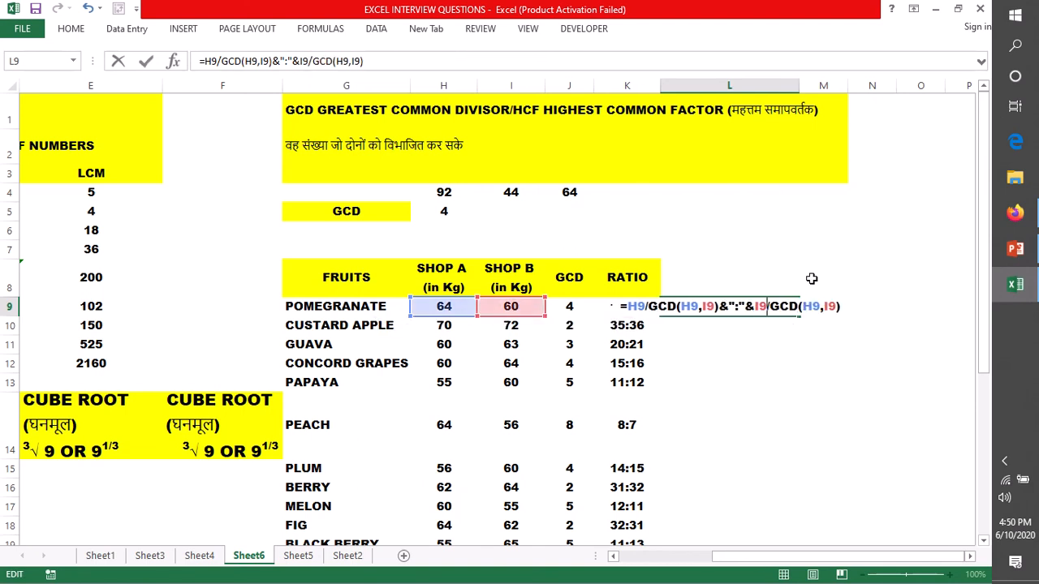
key(Return)
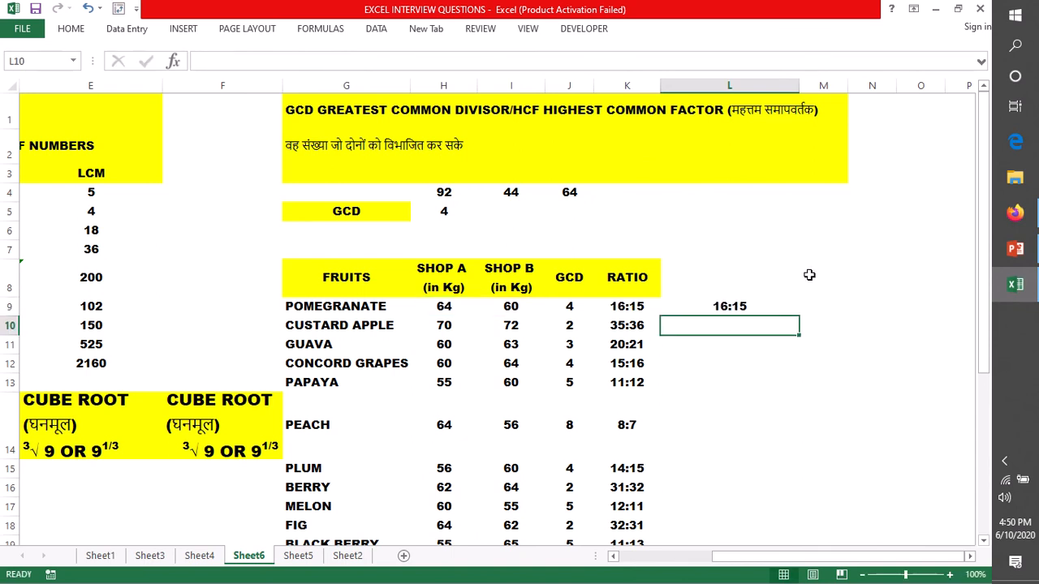
Fill the single-cell ratio formula from L9 down the column for all fruits
click(772, 307)
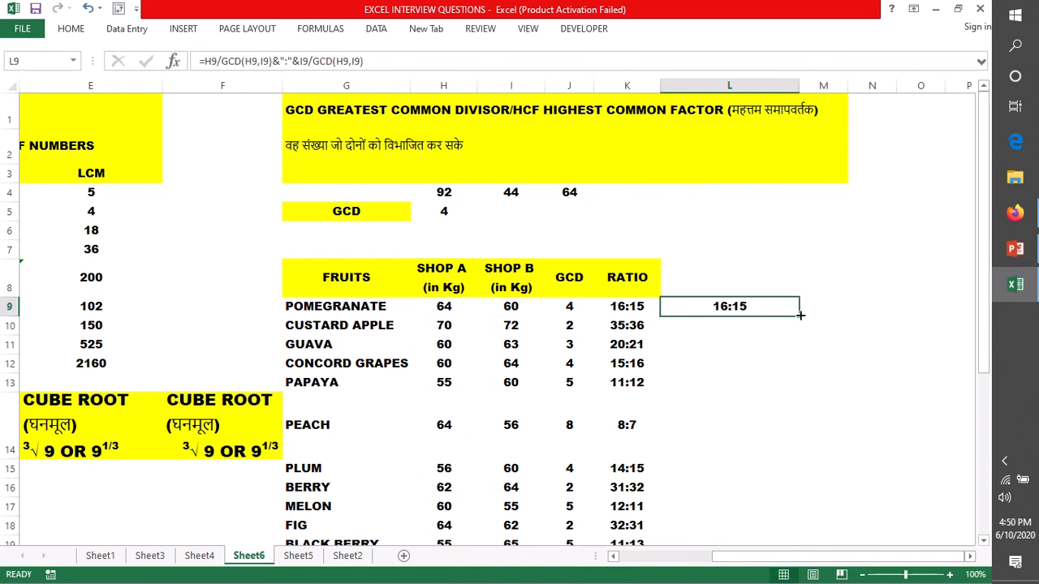
double_click(801, 314)
scroll(836, 324, down, 5)
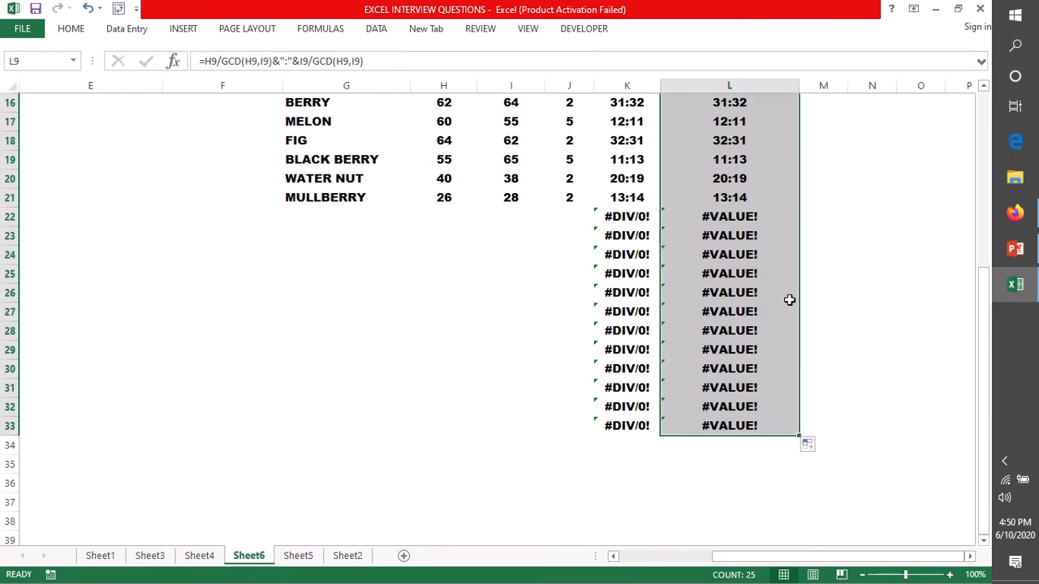
Clear the excess formula cells K22:L33 below the fruit table
click(601, 216)
drag(598, 216, 749, 434)
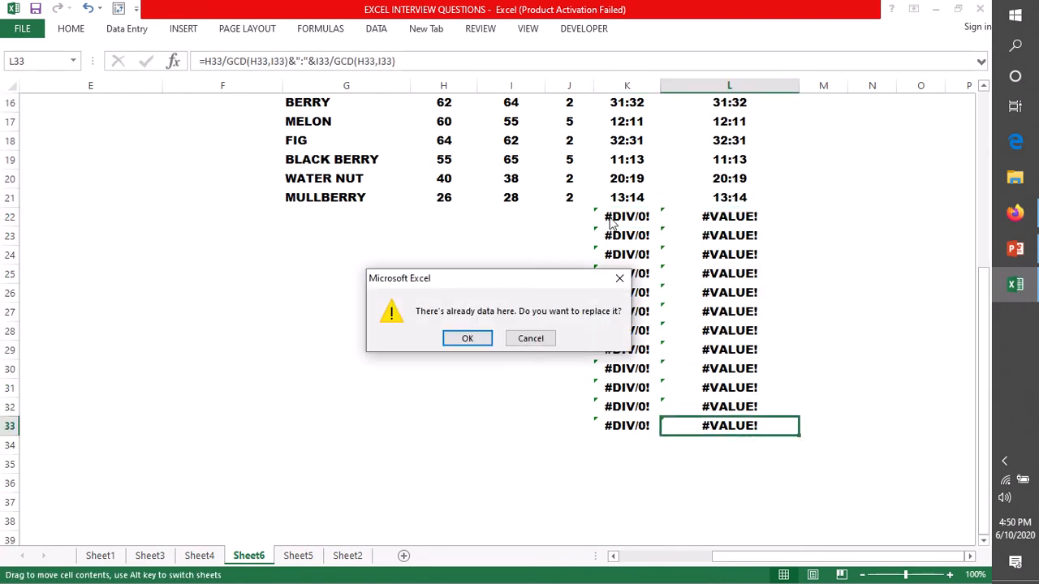
click(619, 279)
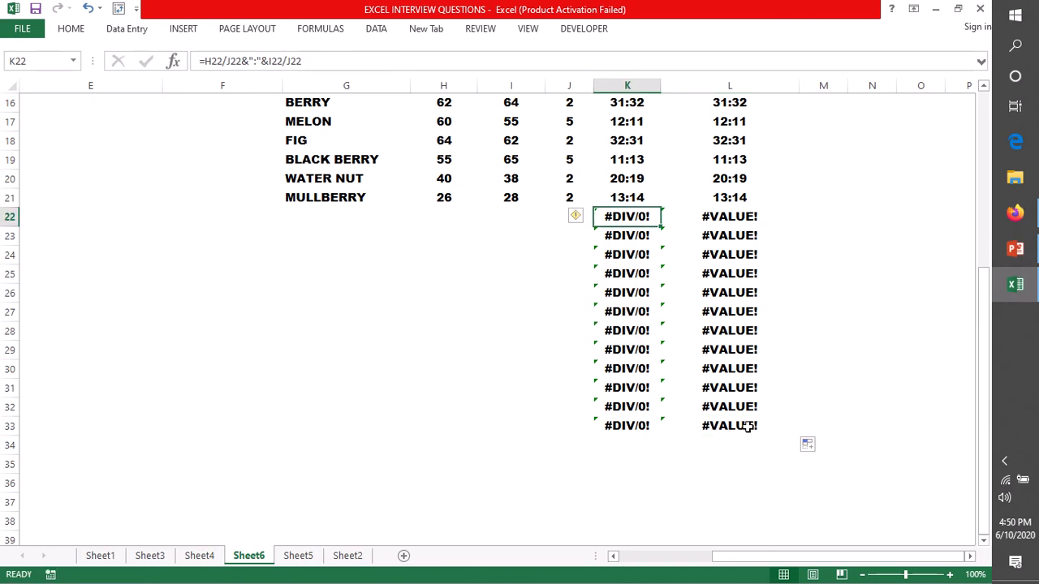
drag(748, 428, 617, 217)
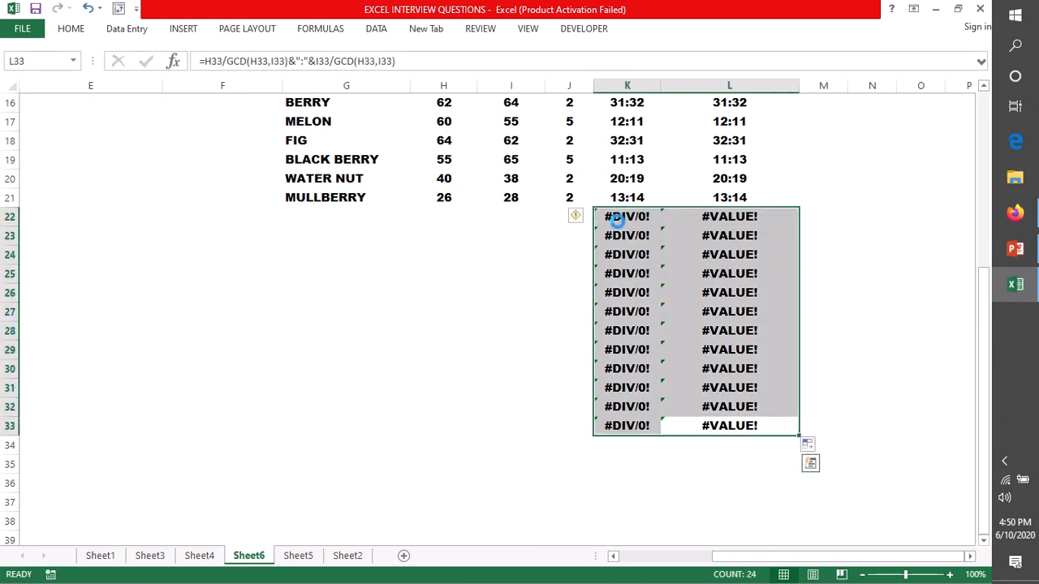
key(Delete)
scroll(837, 178, up, 5)
scroll(823, 308, down, 1)
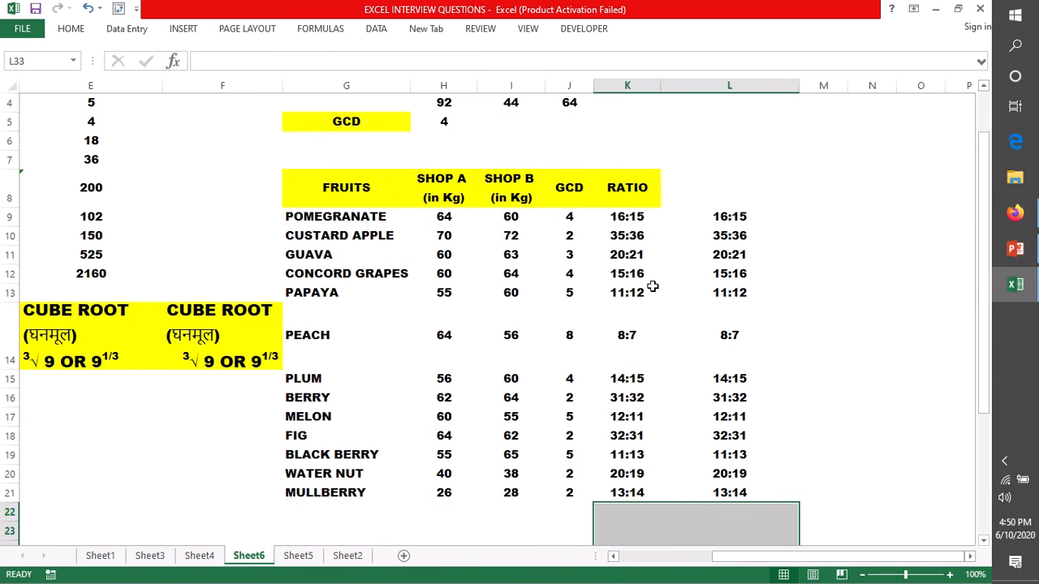
Review the pomegranate quantities and GCD in row 9, the single-cell ratios in column L and the peach row
click(430, 217)
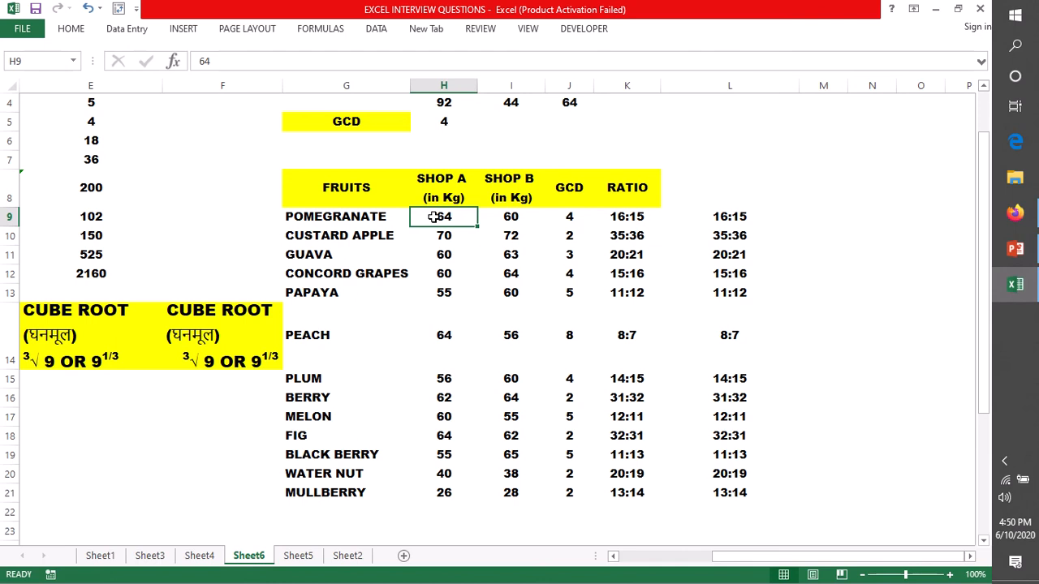
drag(434, 216, 510, 216)
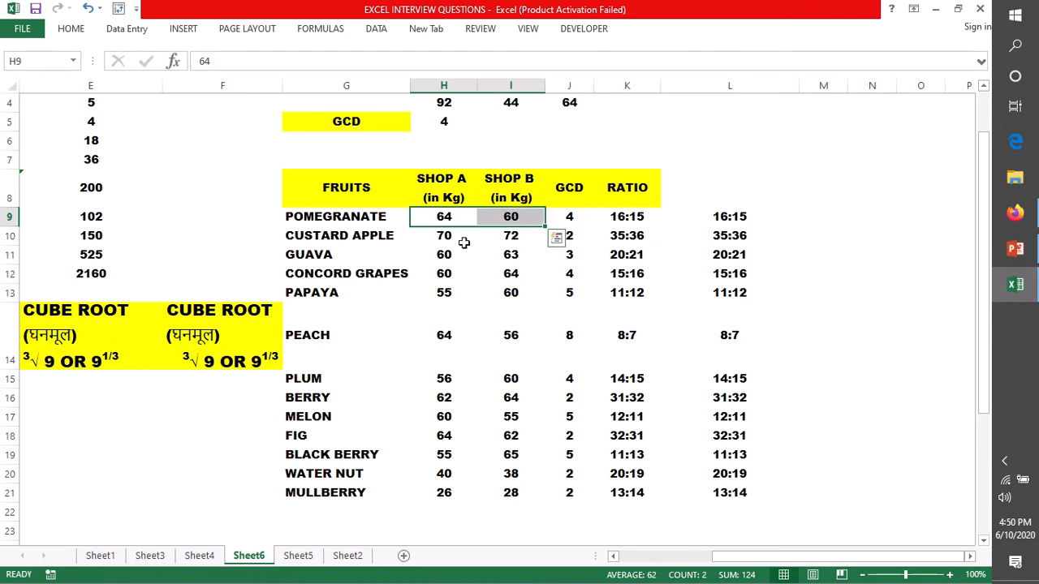
click(447, 217)
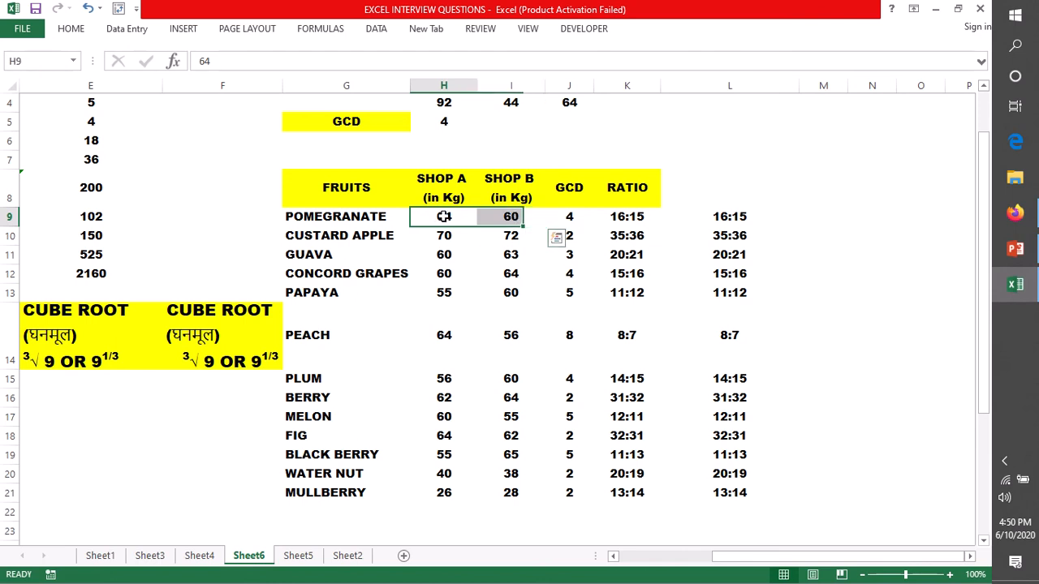
click(503, 215)
click(567, 222)
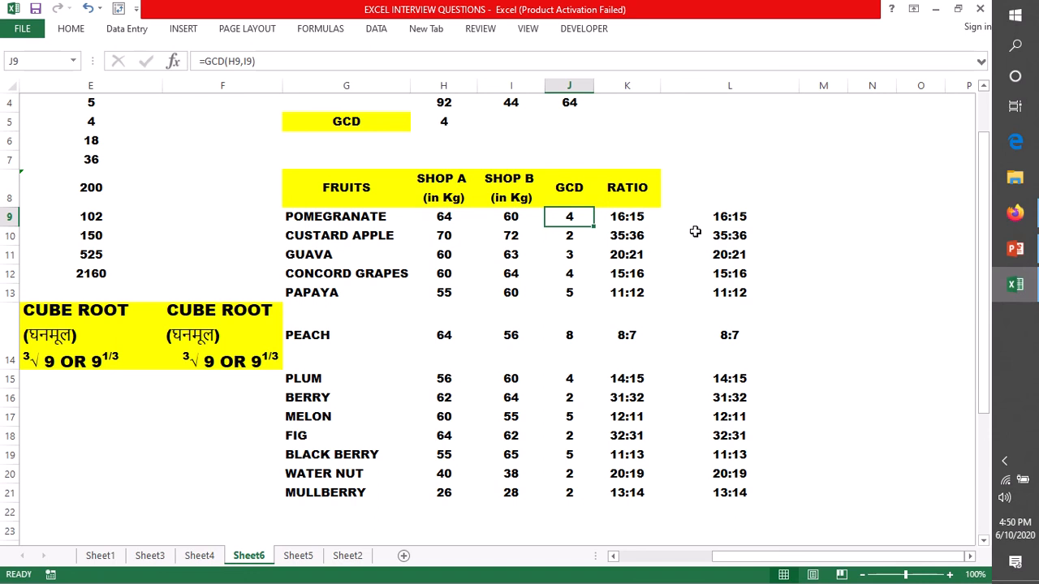
drag(728, 215, 737, 469)
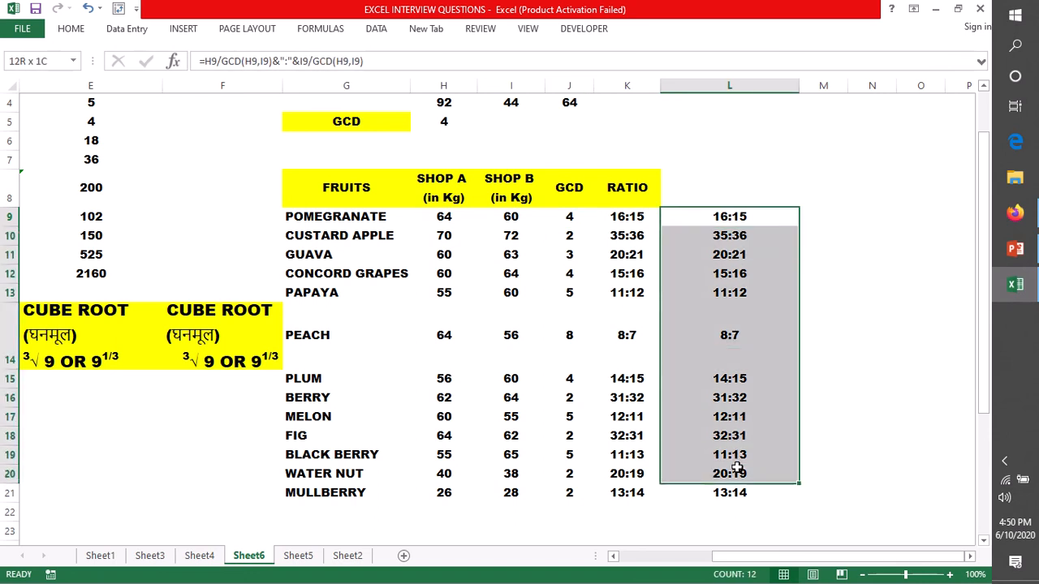
click(626, 331)
click(325, 333)
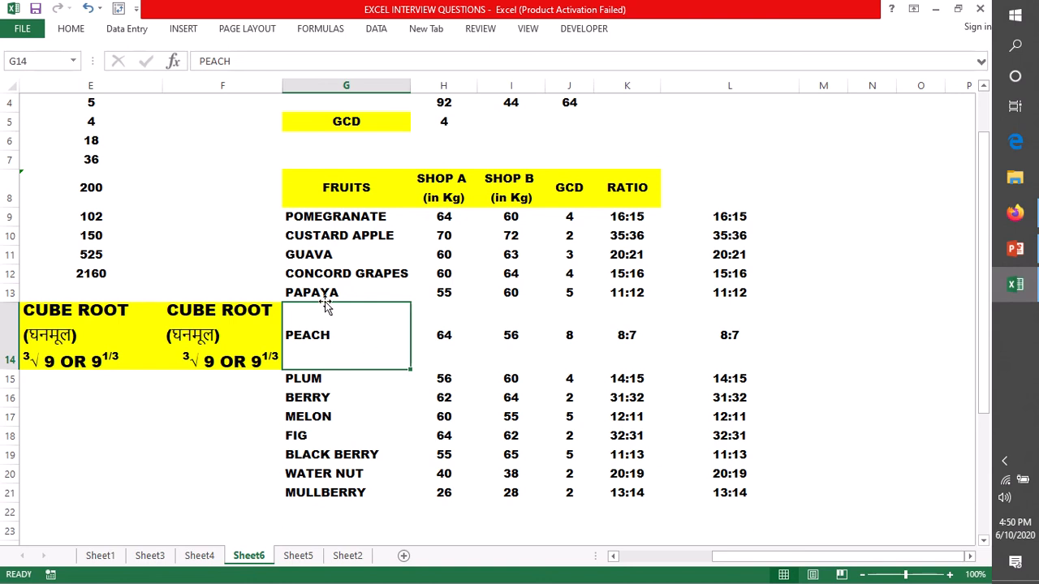
Examine the row 14 headings of the number table covering square powers, square root, cube powers and cube root
drag(847, 559, 718, 579)
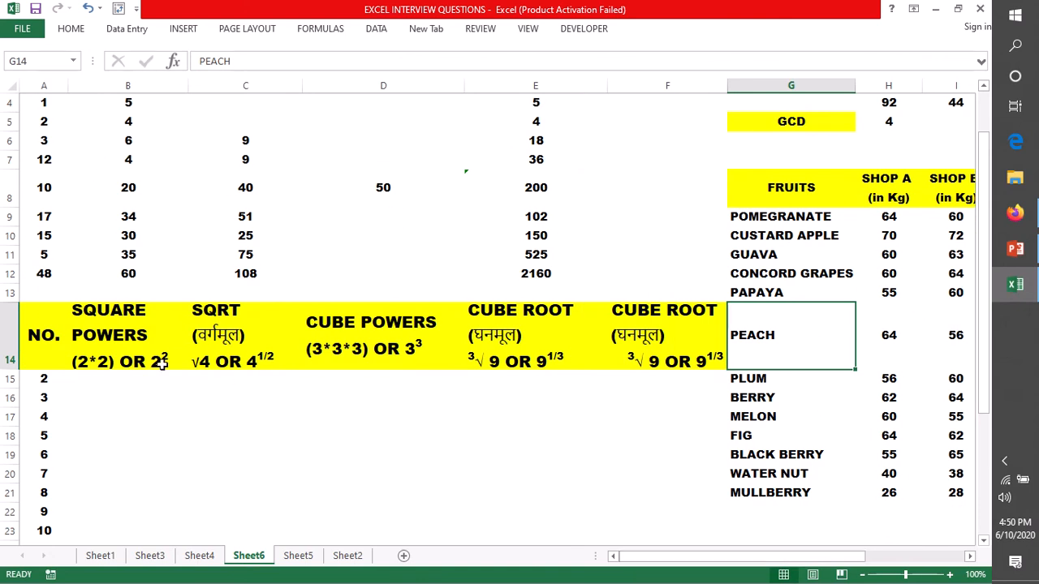
drag(48, 343, 657, 352)
click(129, 399)
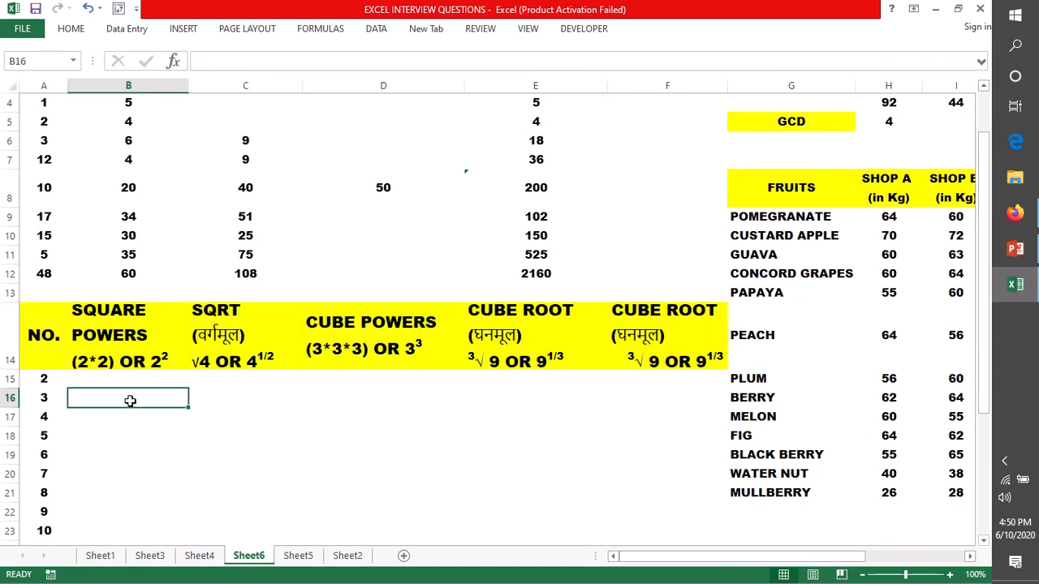
drag(61, 340, 685, 344)
click(127, 431)
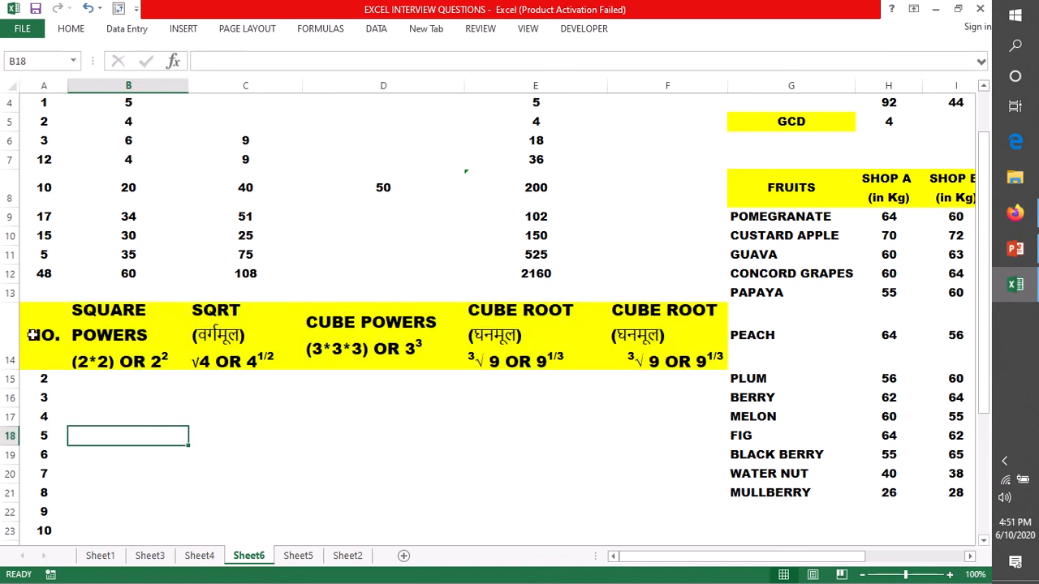
drag(33, 335, 639, 345)
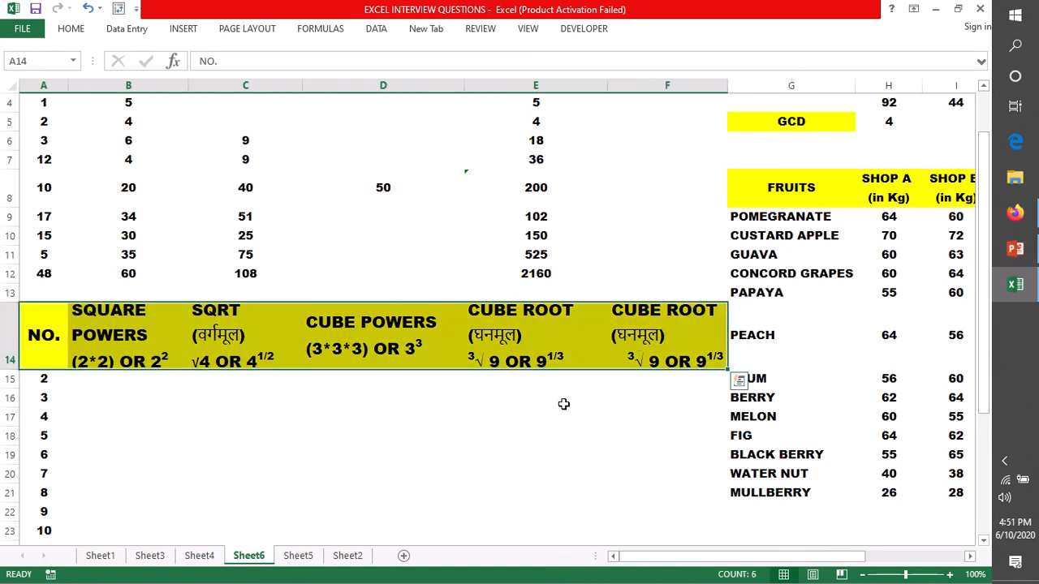
click(322, 401)
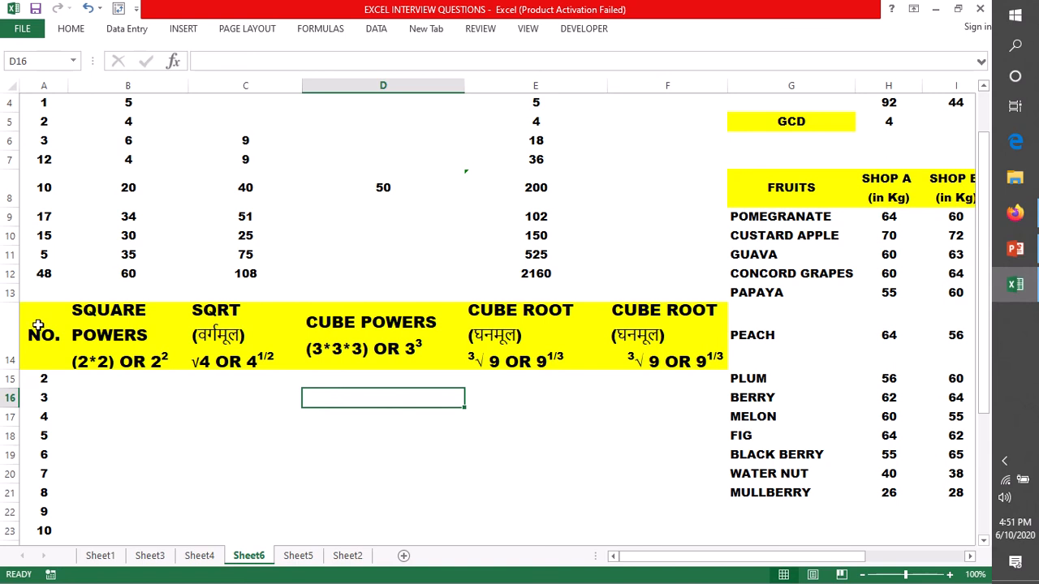
drag(37, 325, 682, 339)
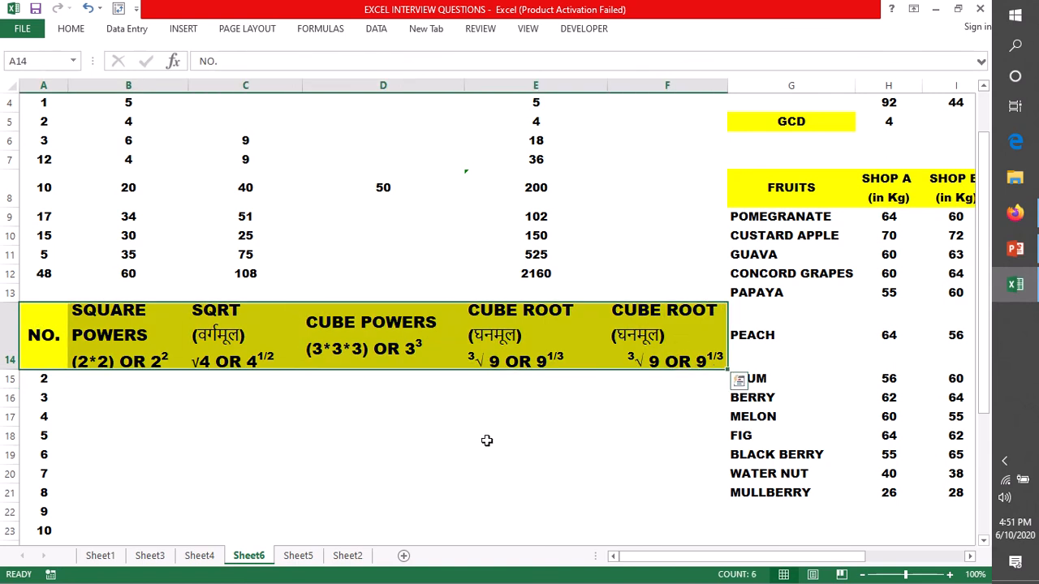
click(223, 469)
click(114, 334)
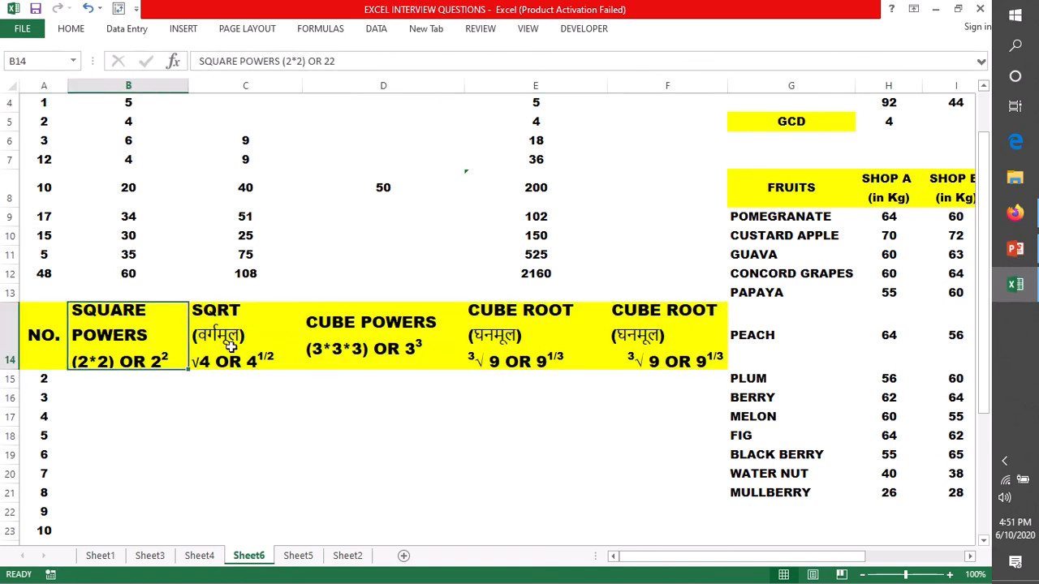
key(Right)
key(Right)
key(Right)
key(Left)
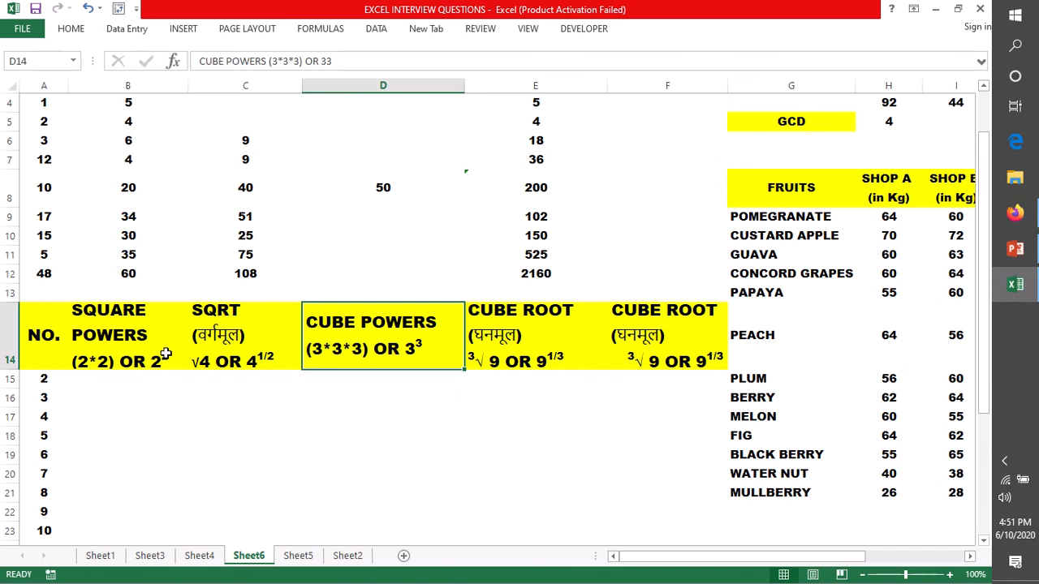
click(131, 349)
scroll(395, 423, down, 2)
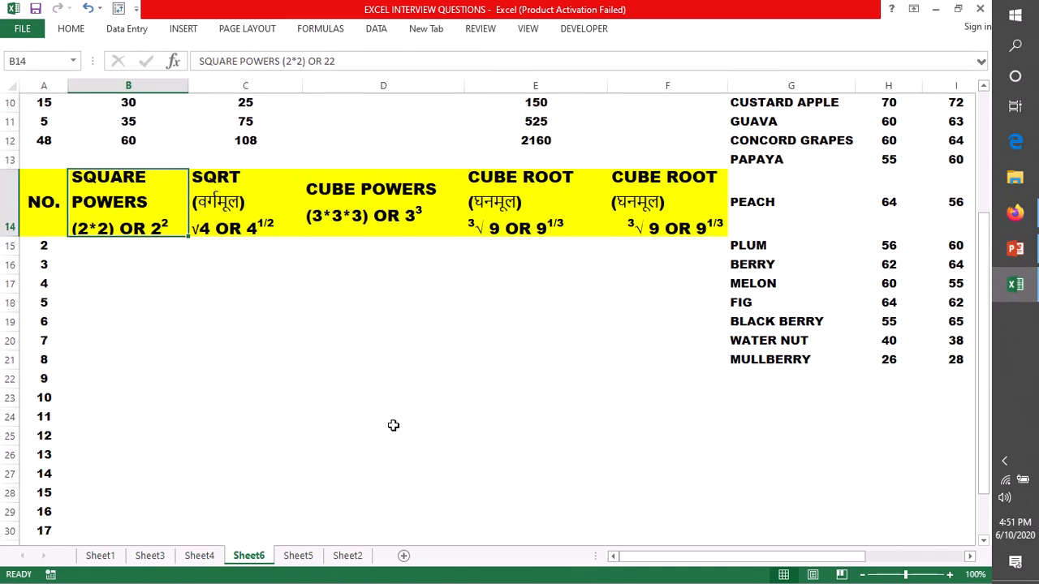
Enter =POWER(A15,2) in B15 to square the first number of the list
click(102, 253)
double_click(100, 248)
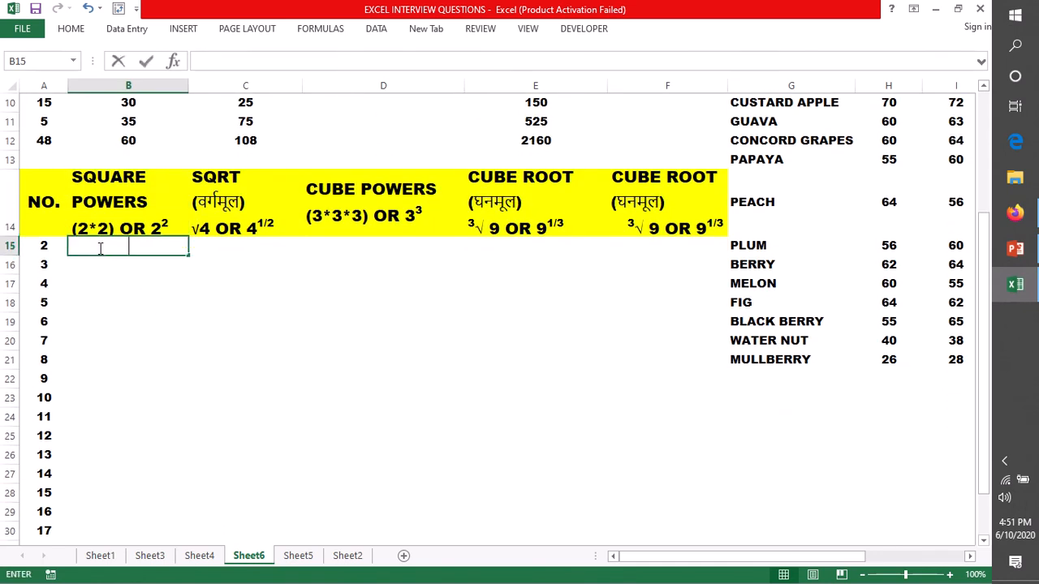
text(=)
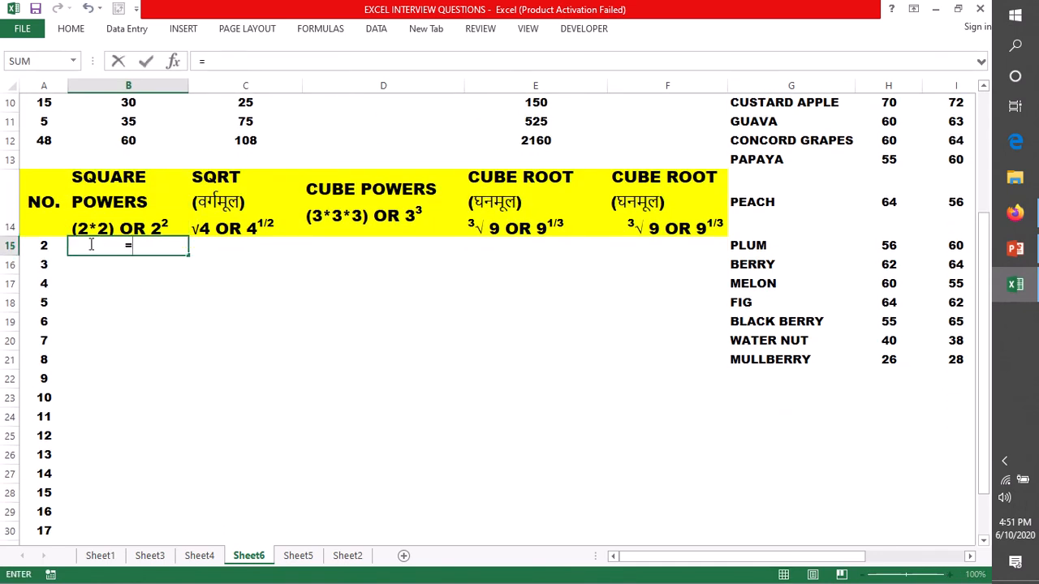
text(POWER)
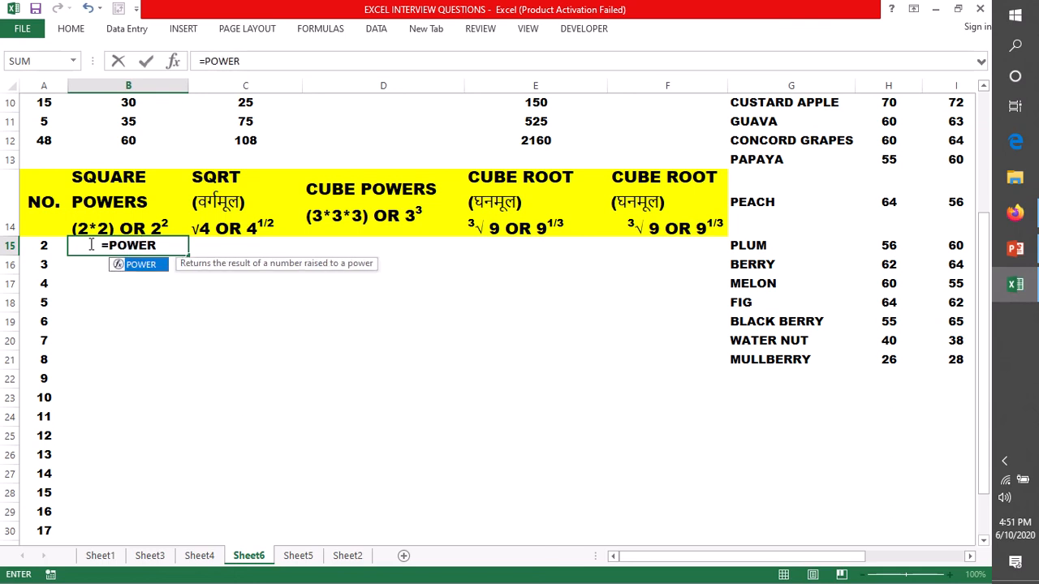
text(()
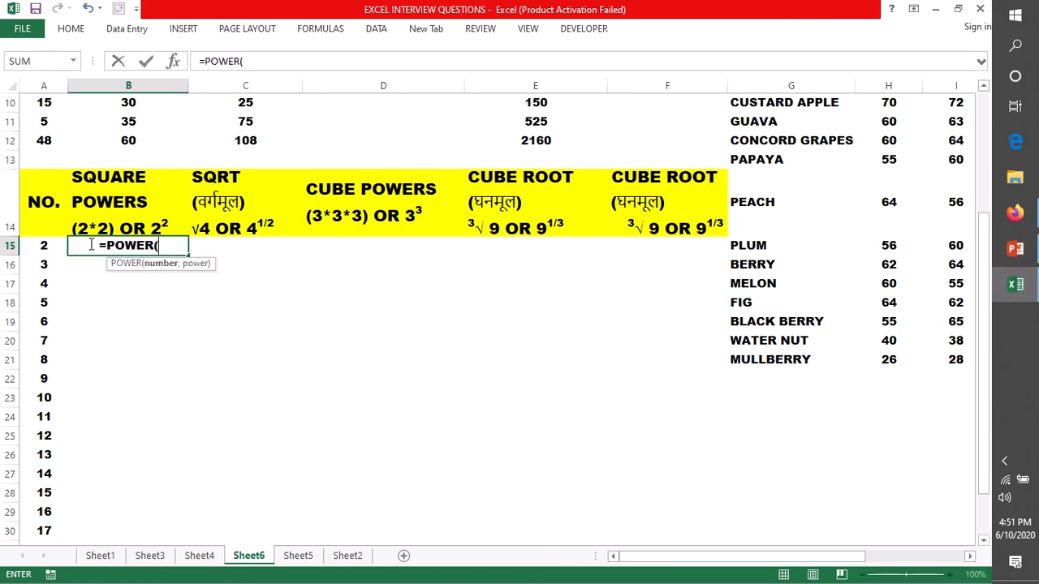
click(44, 250)
text(,2)
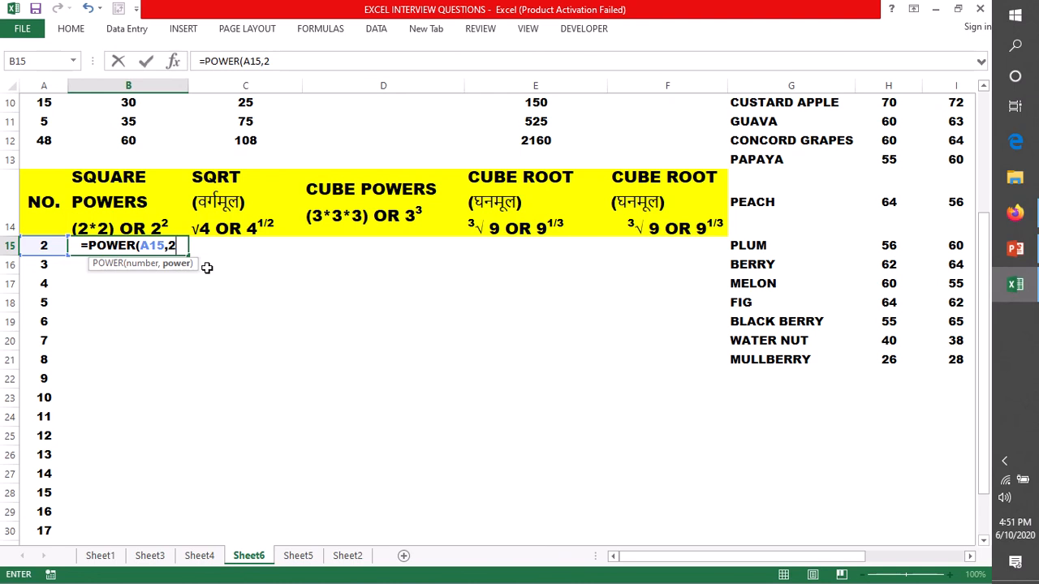
text())
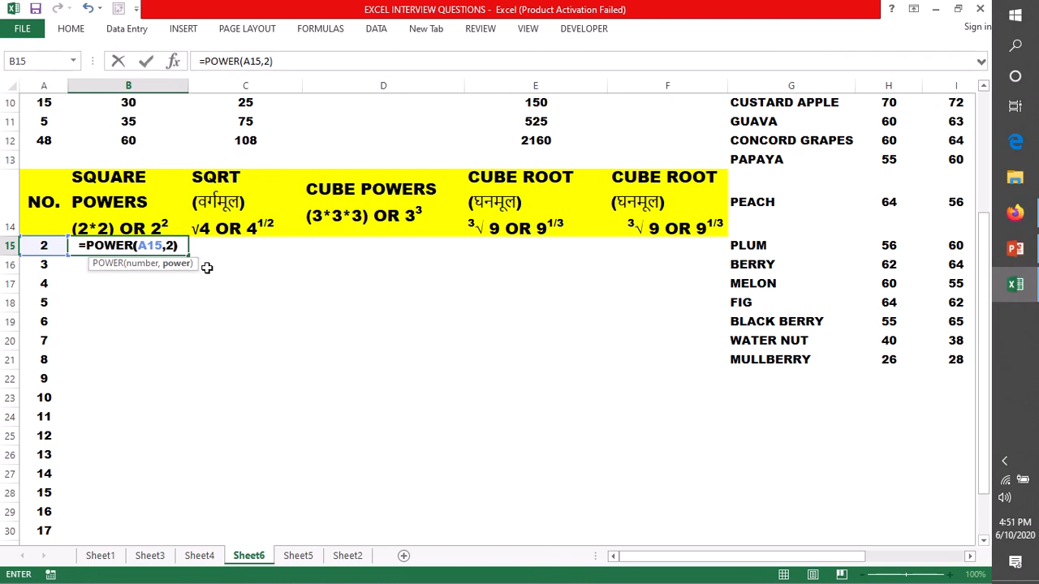
key(Return)
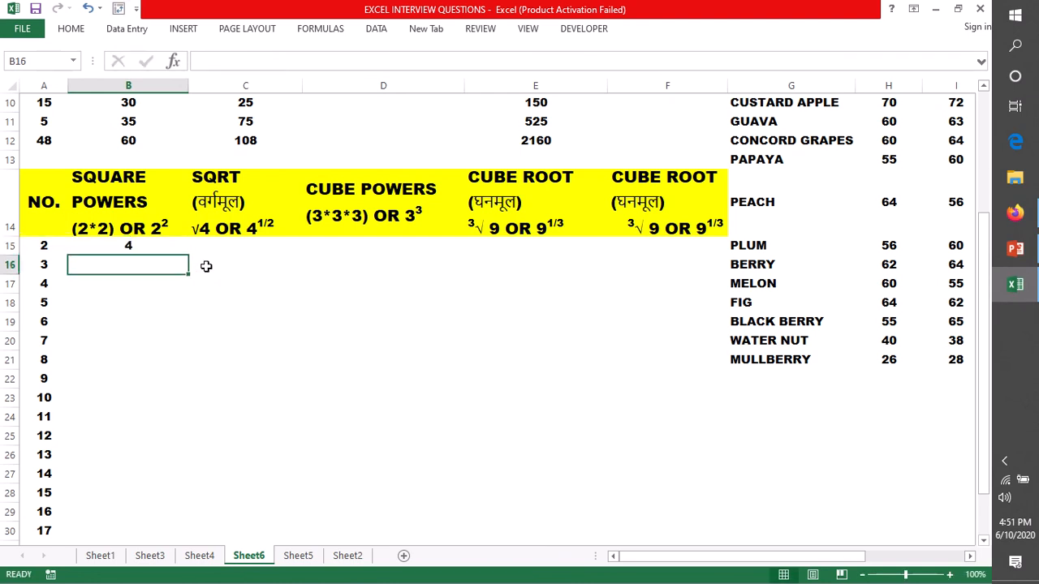
Fill the square formula from B15 down to row 33 and check the filled column
click(125, 244)
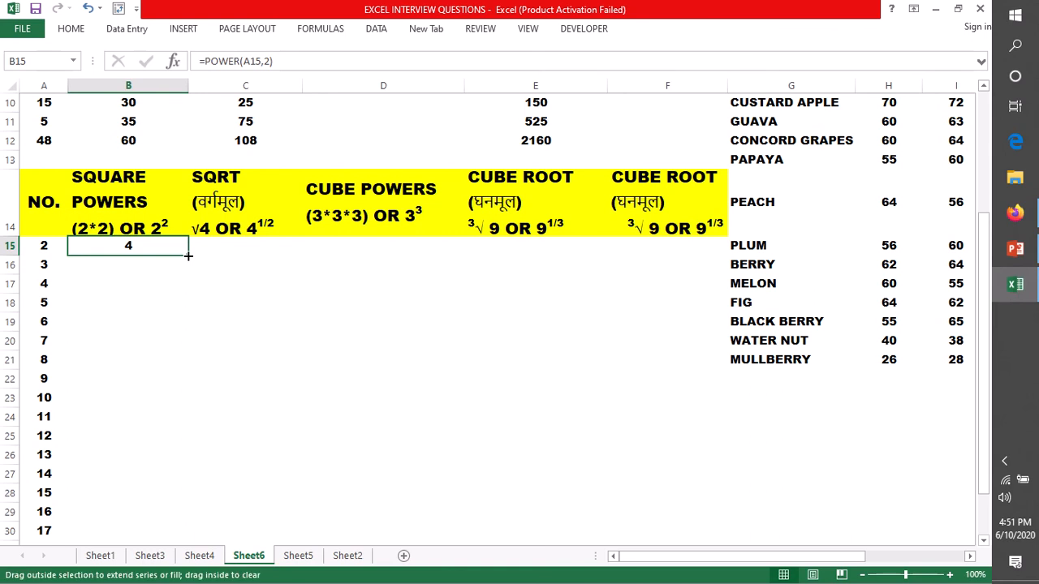
double_click(187, 256)
scroll(268, 353, down, 3)
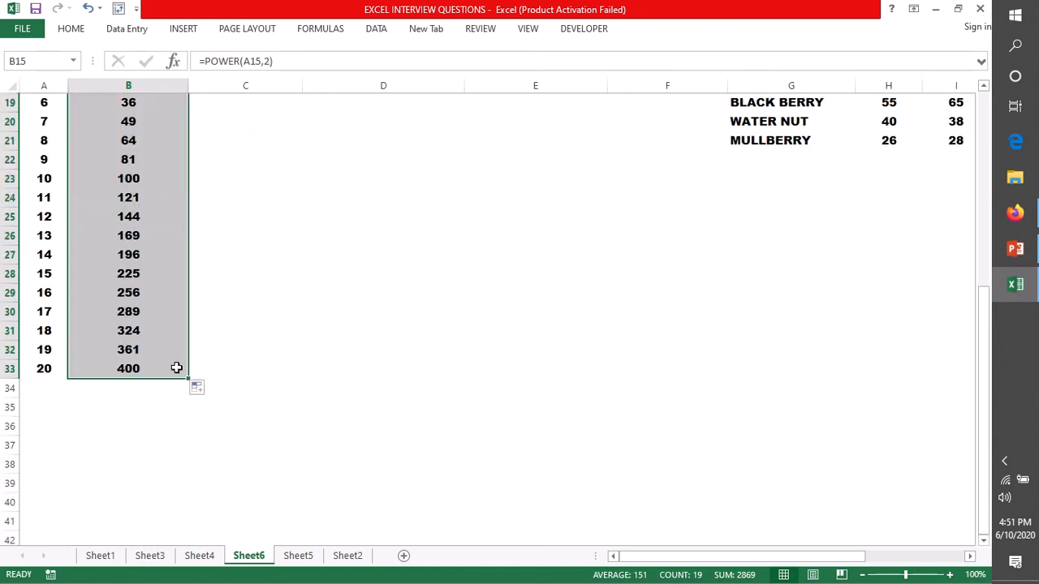
scroll(311, 321, up, 4)
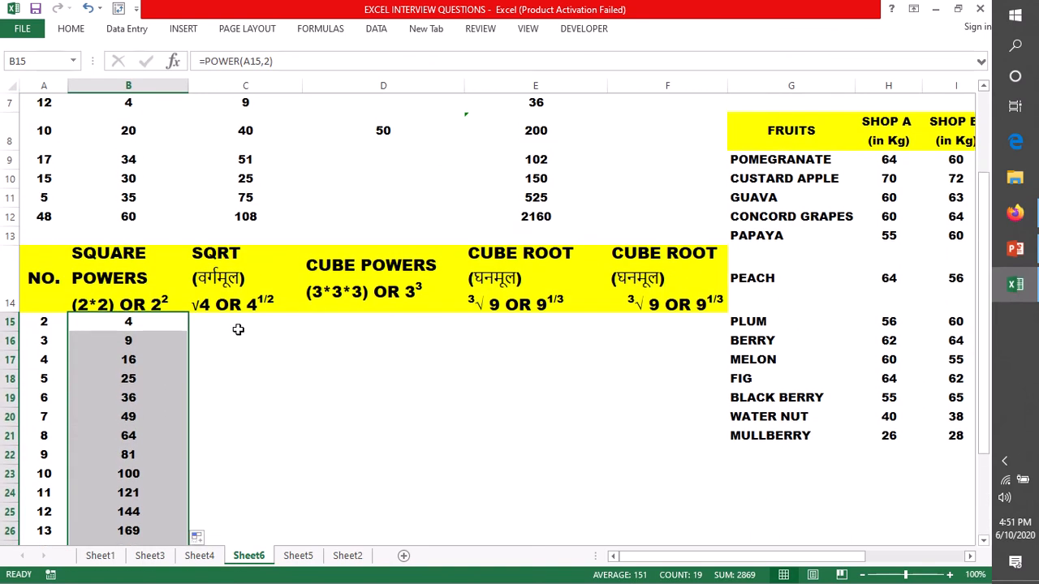
Enter =SQRT(B15) in C15 and fill the square root formula down the column for all numbers
click(236, 325)
double_click(225, 322)
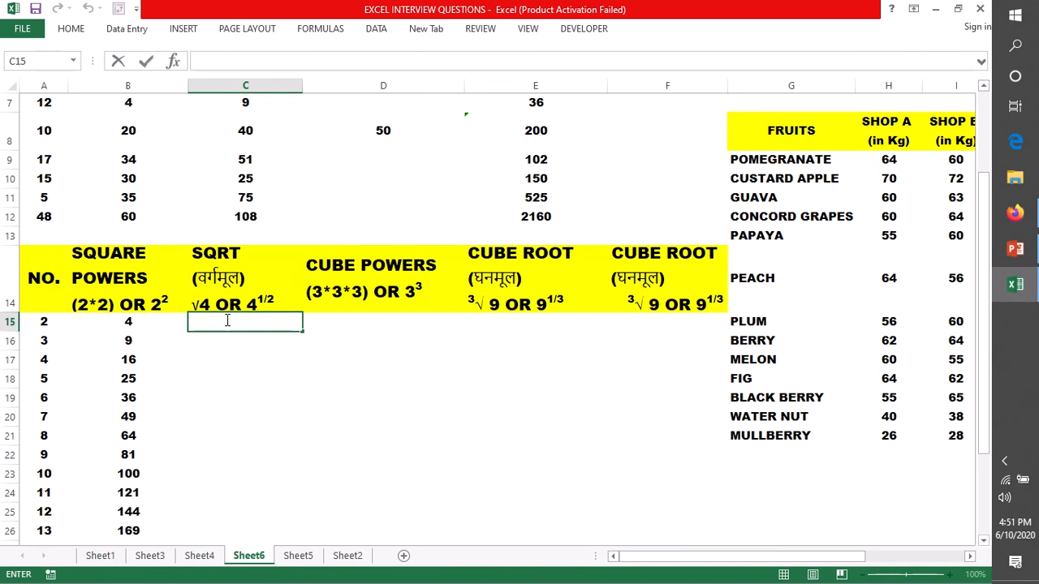
text(=SQRT)
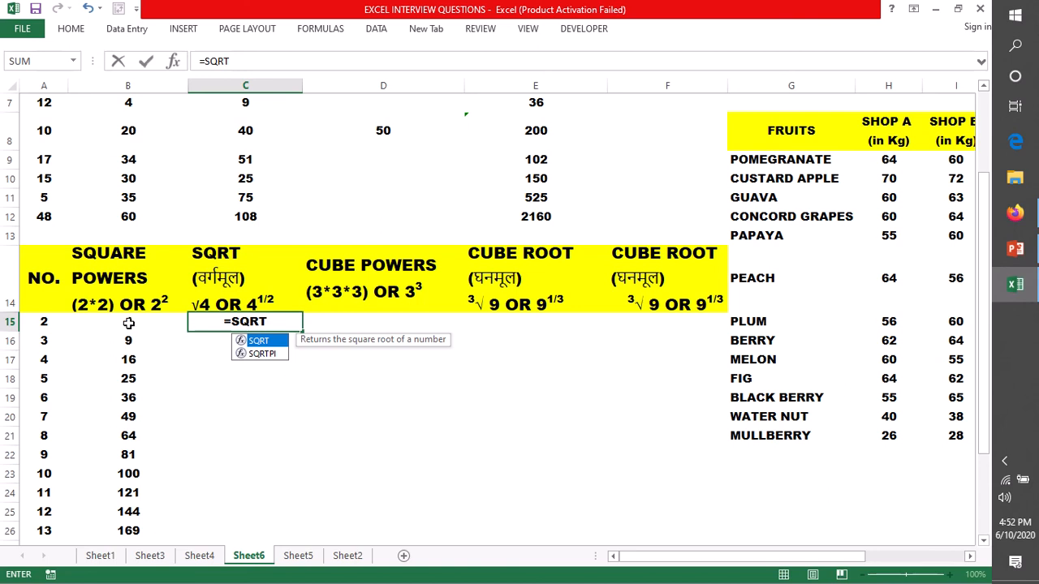
click(272, 324)
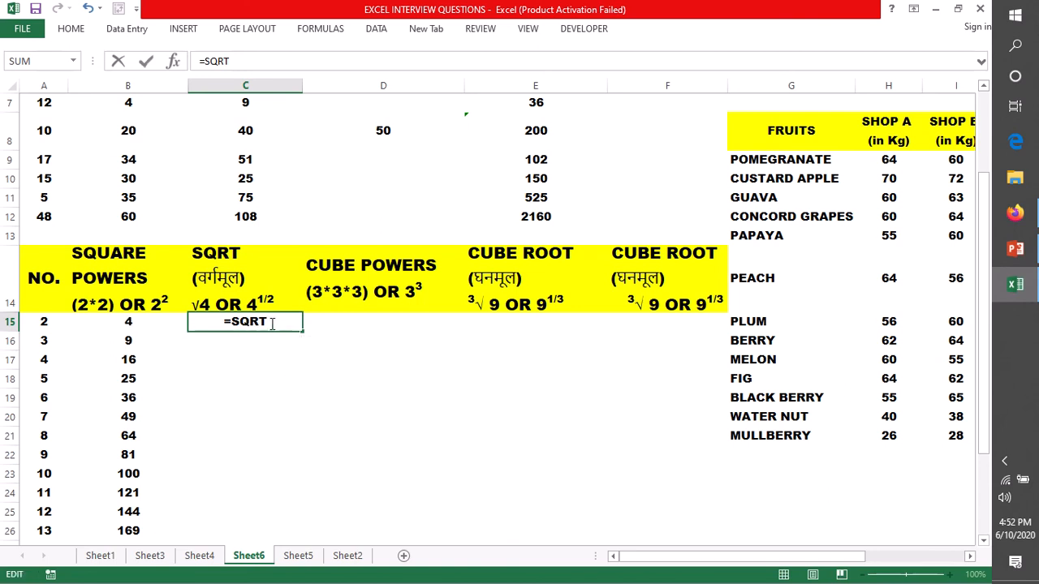
text(()
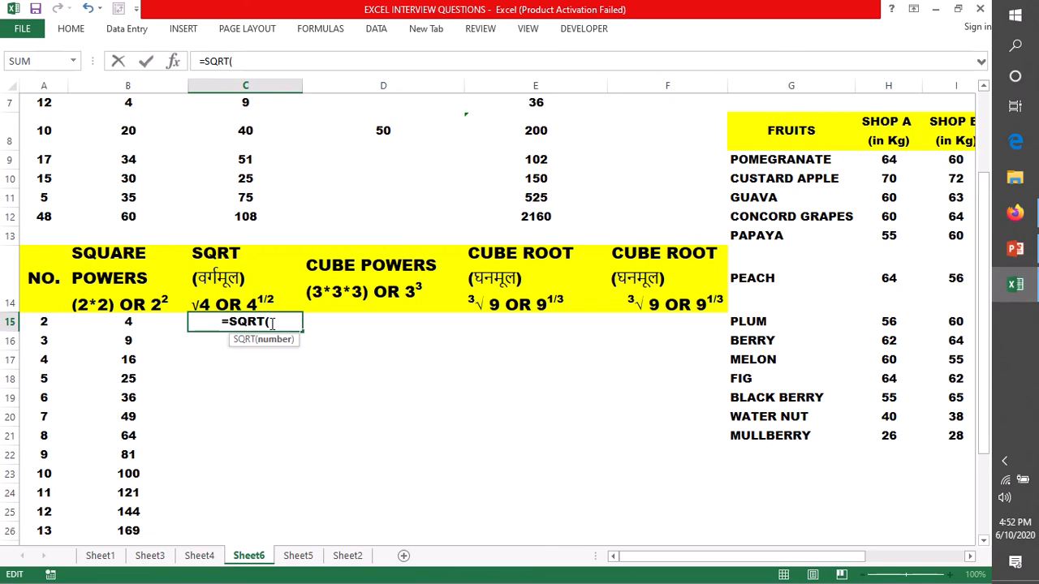
click(123, 324)
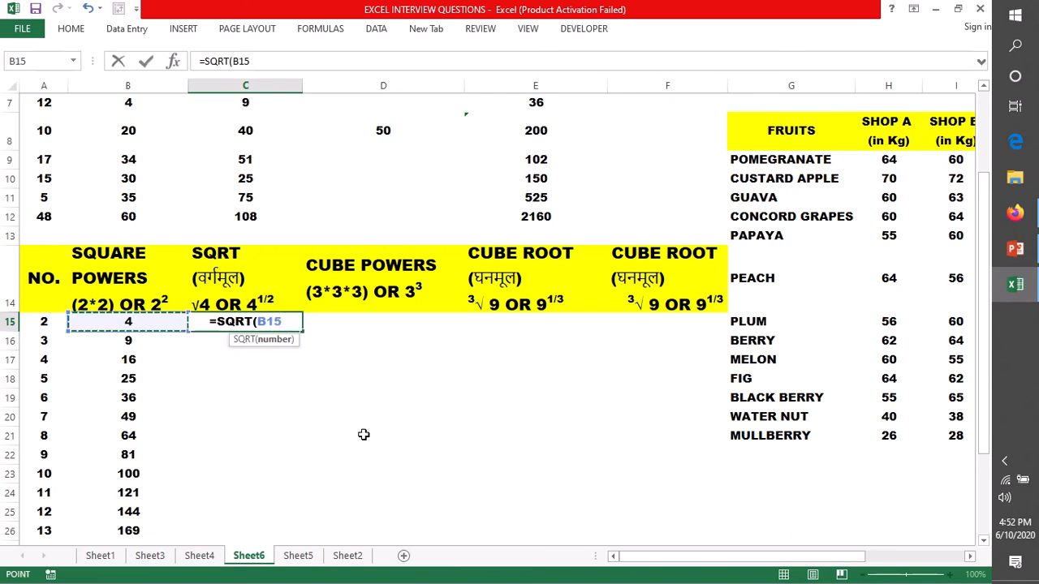
text())
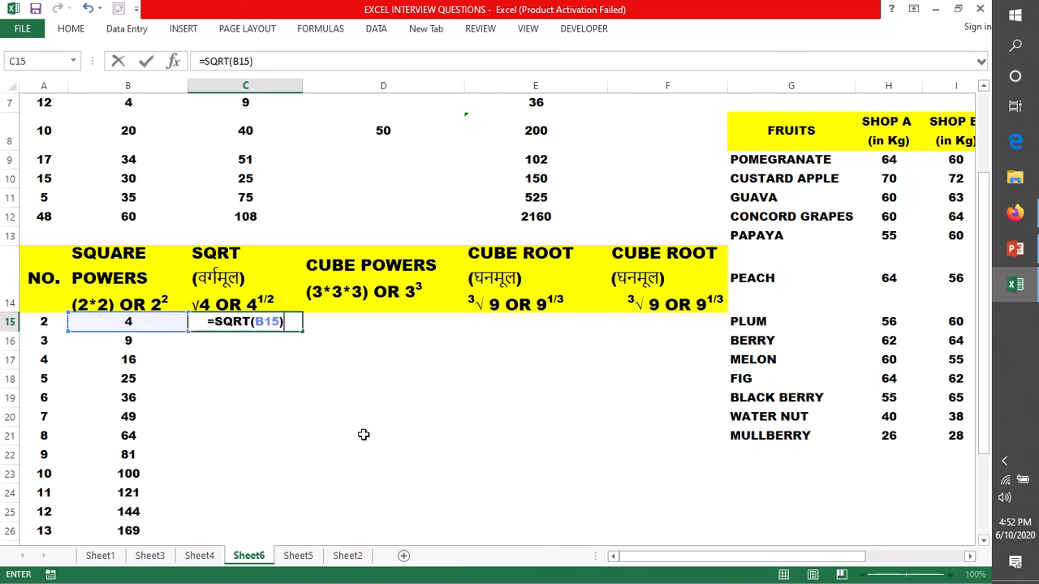
key(Return)
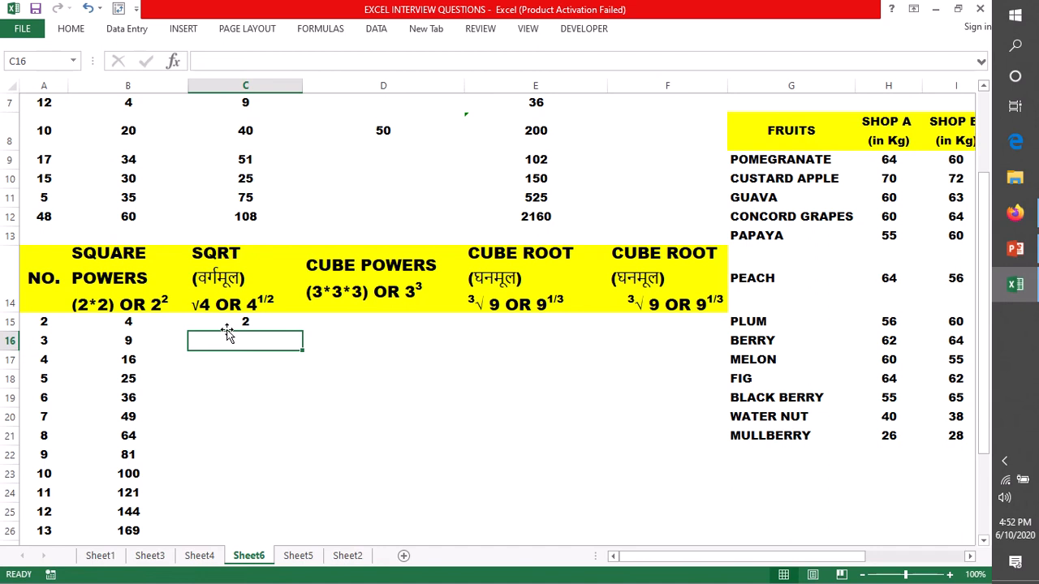
click(264, 327)
double_click(303, 331)
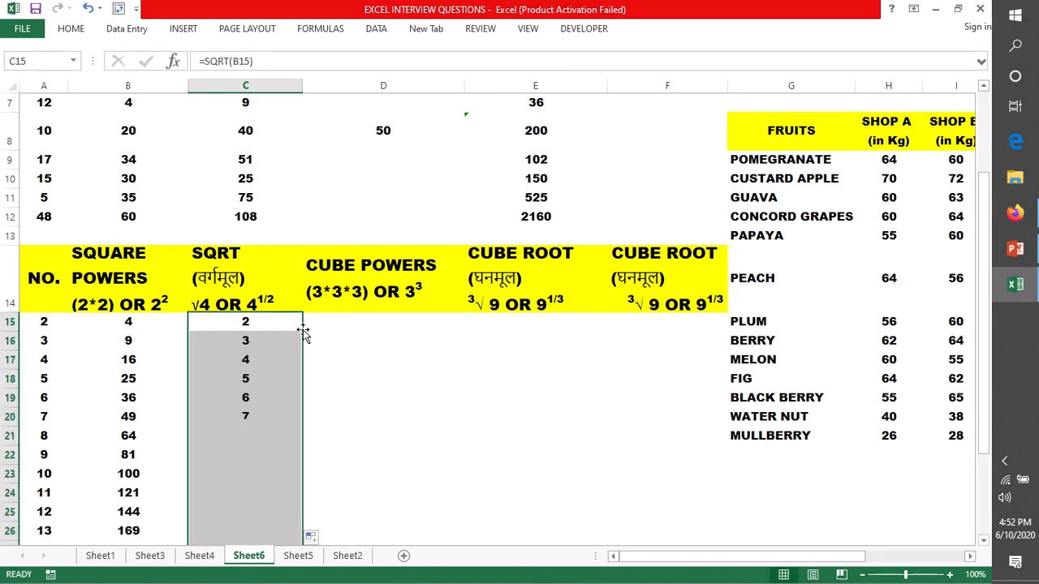
Enter =A15^3 in D15 to cube the first number with the caret operator
click(358, 323)
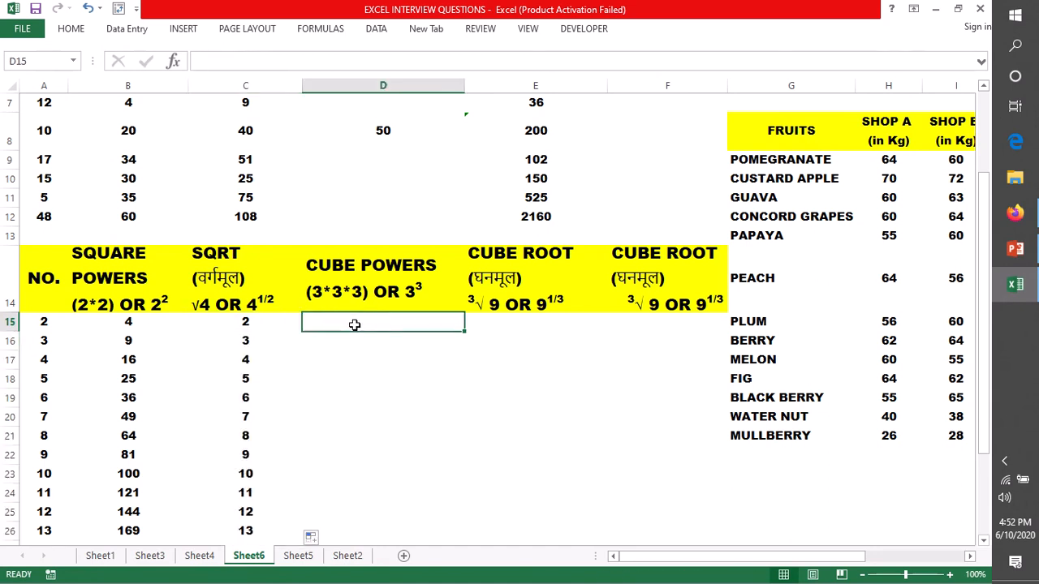
double_click(356, 324)
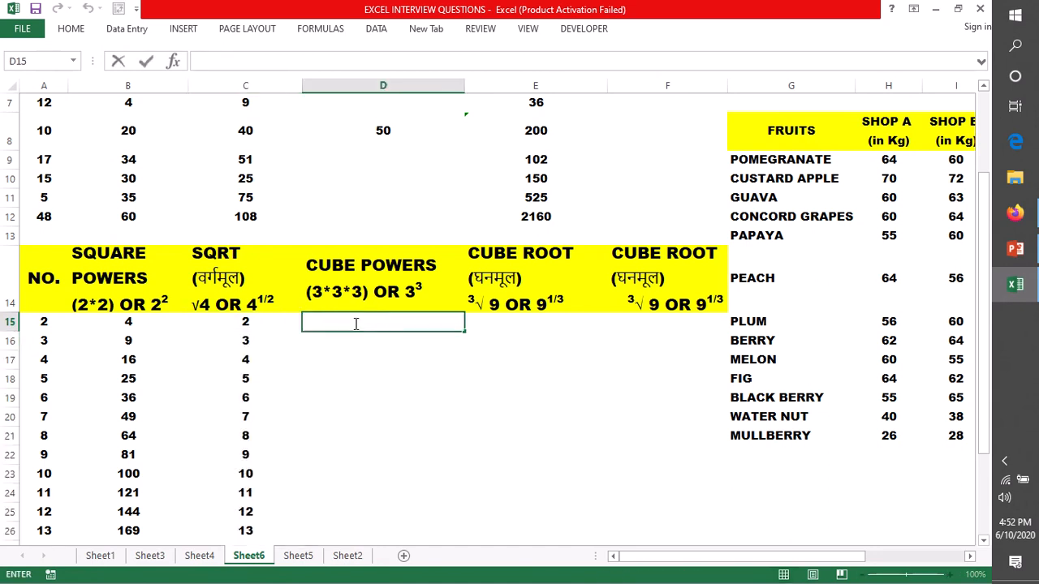
text(=)
click(47, 321)
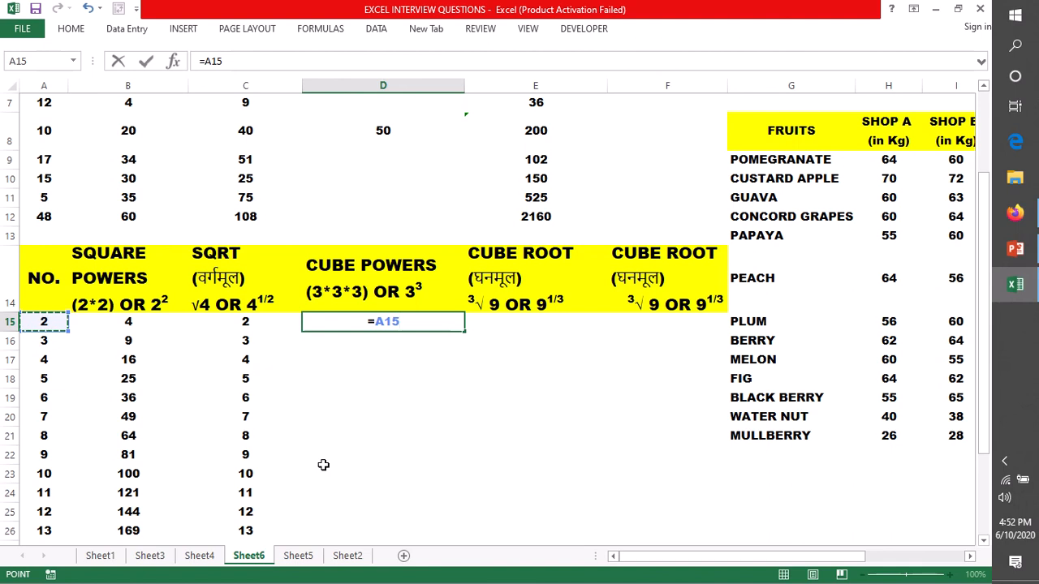
text(^)
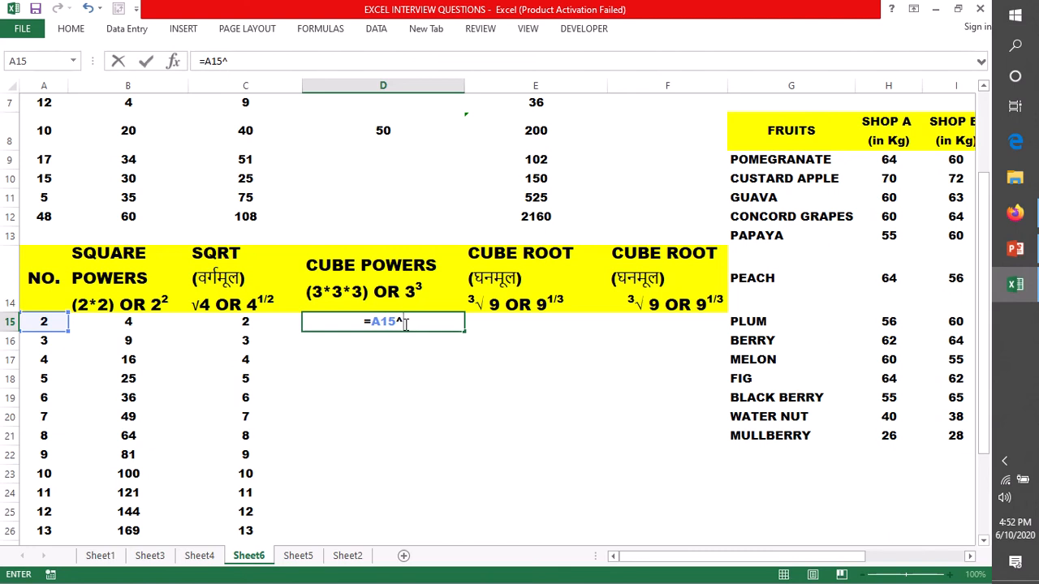
text(3)
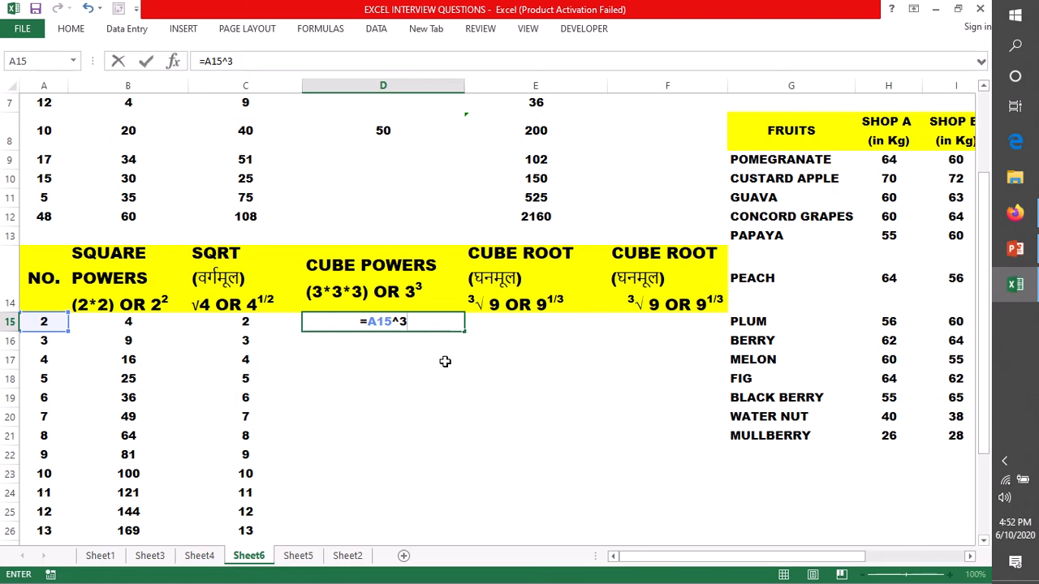
key(Return)
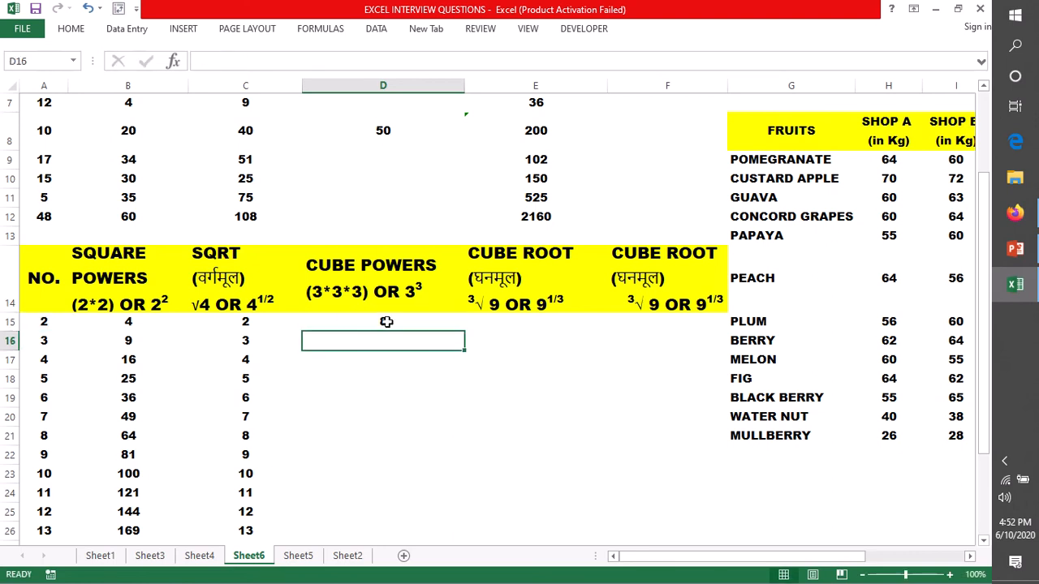
Fill the cube formula from D15 down the column and check the cube and square formulas in row 16
click(39, 323)
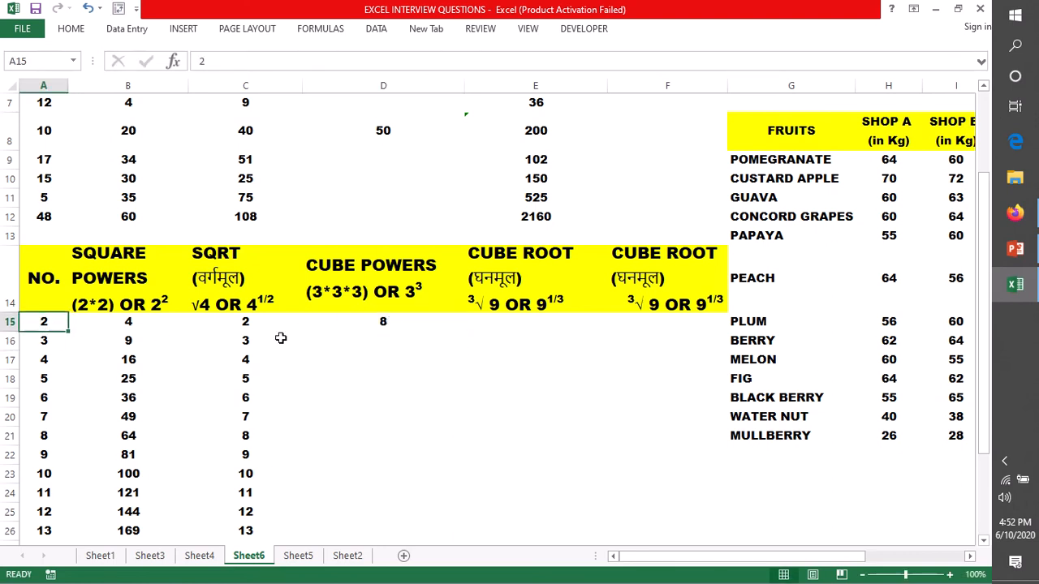
click(369, 323)
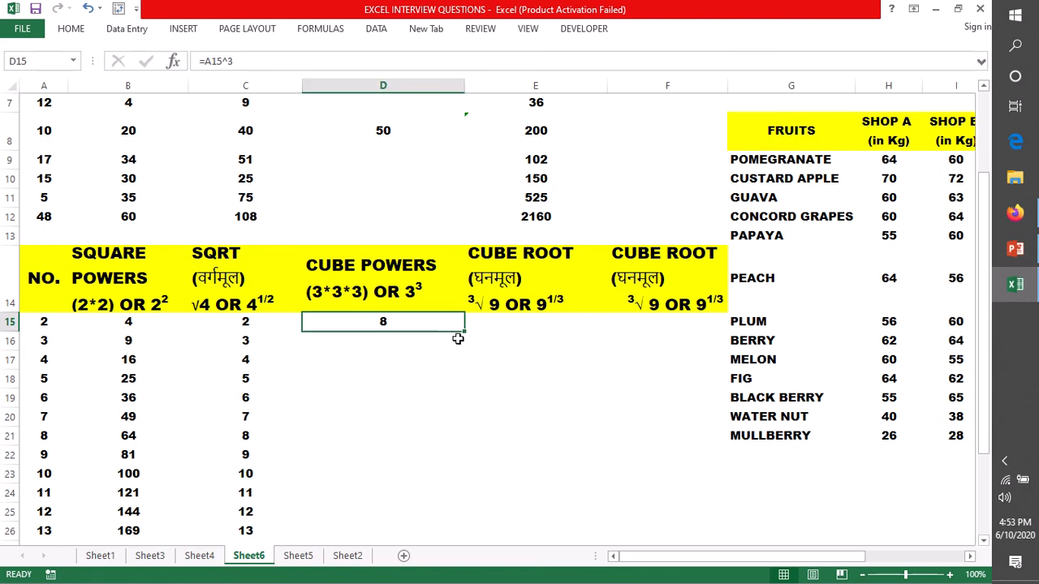
click(377, 340)
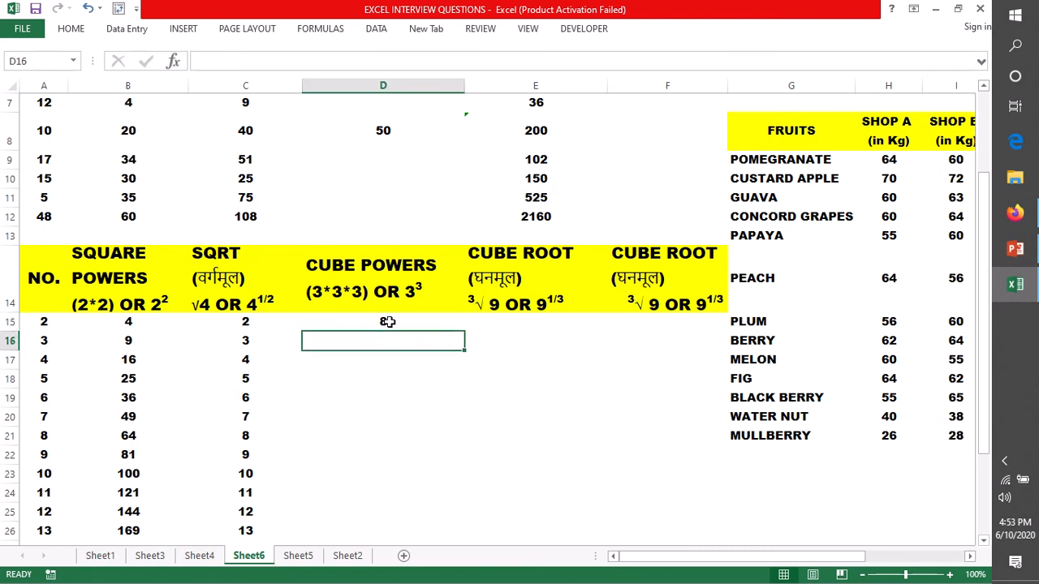
click(385, 322)
double_click(467, 332)
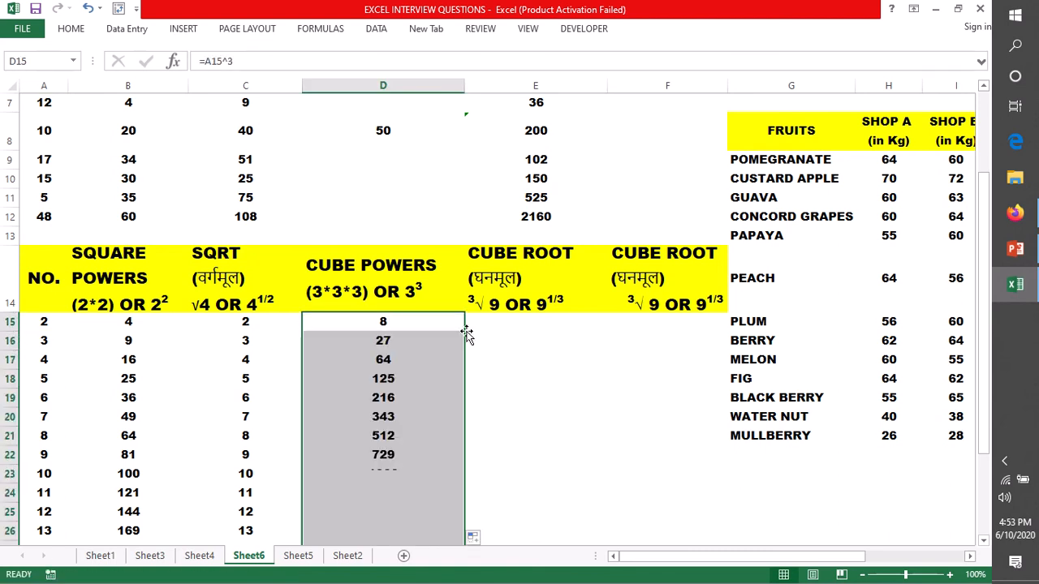
click(362, 341)
click(362, 342)
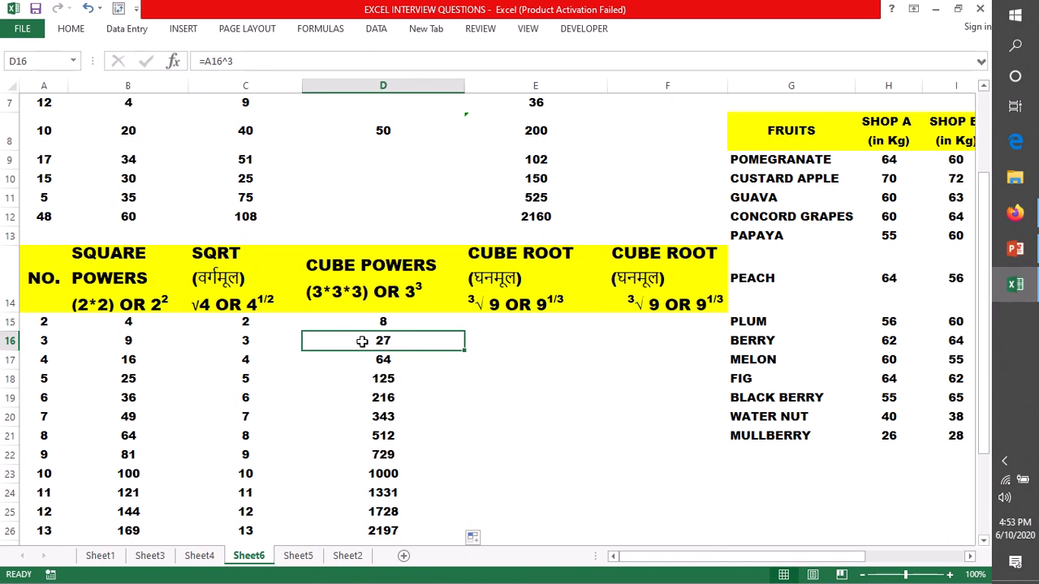
click(136, 340)
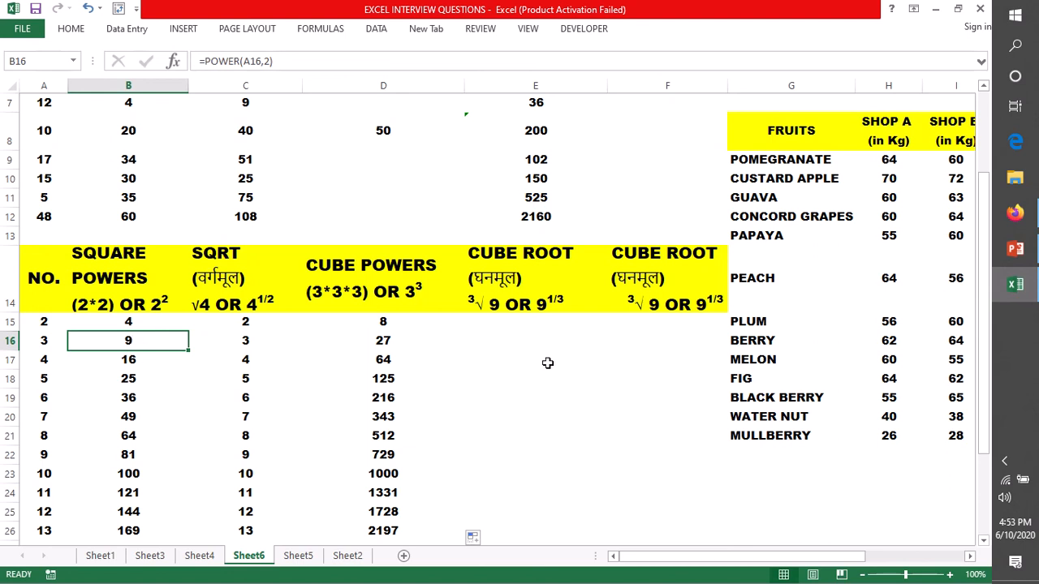
Enter =POWER(D15,1/3) in E15 to compute the cube root of the first cubed value
click(536, 328)
double_click(511, 322)
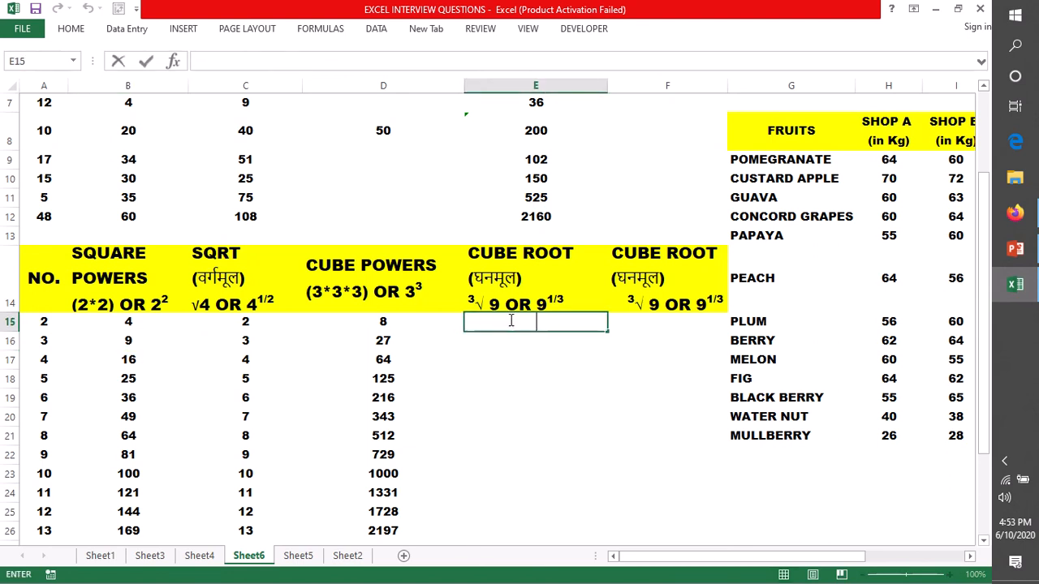
text(=POWER)
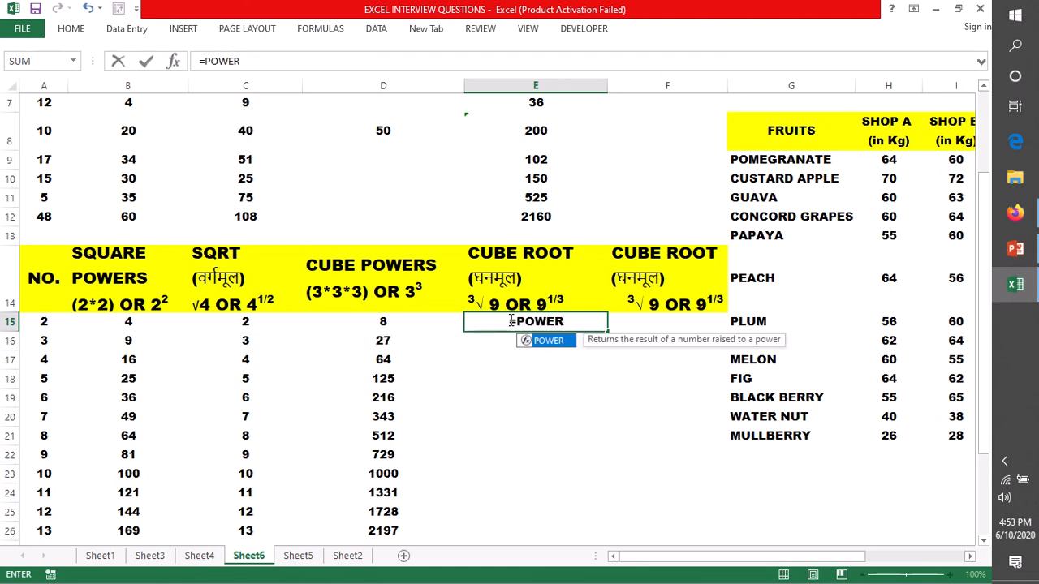
text(()
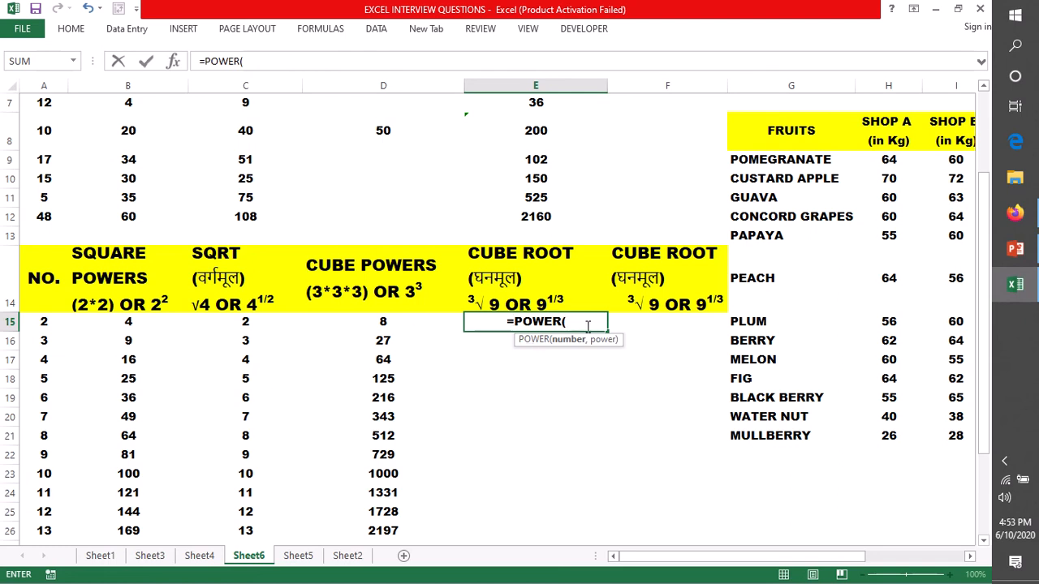
click(371, 324)
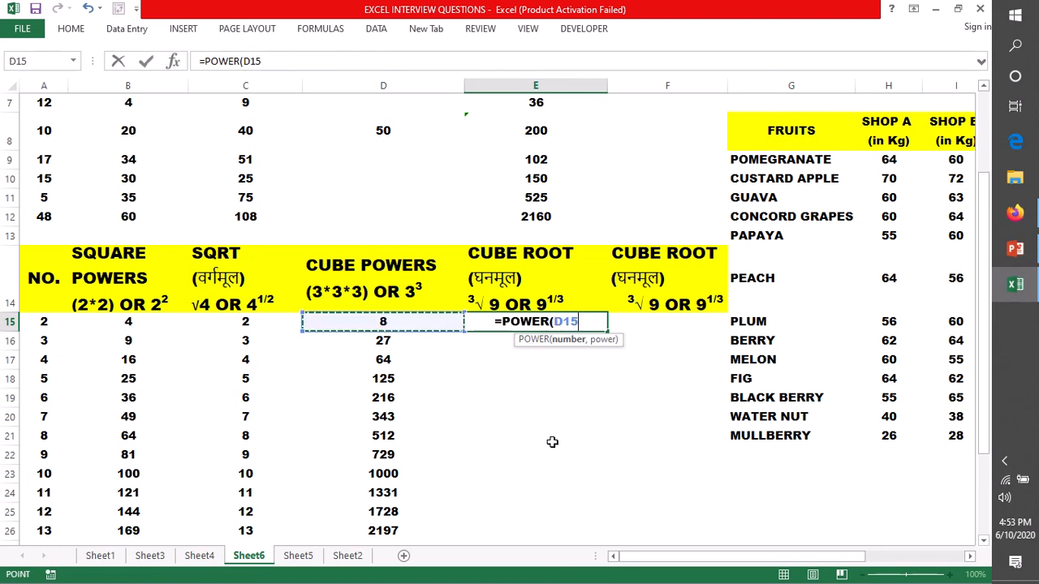
text(,)
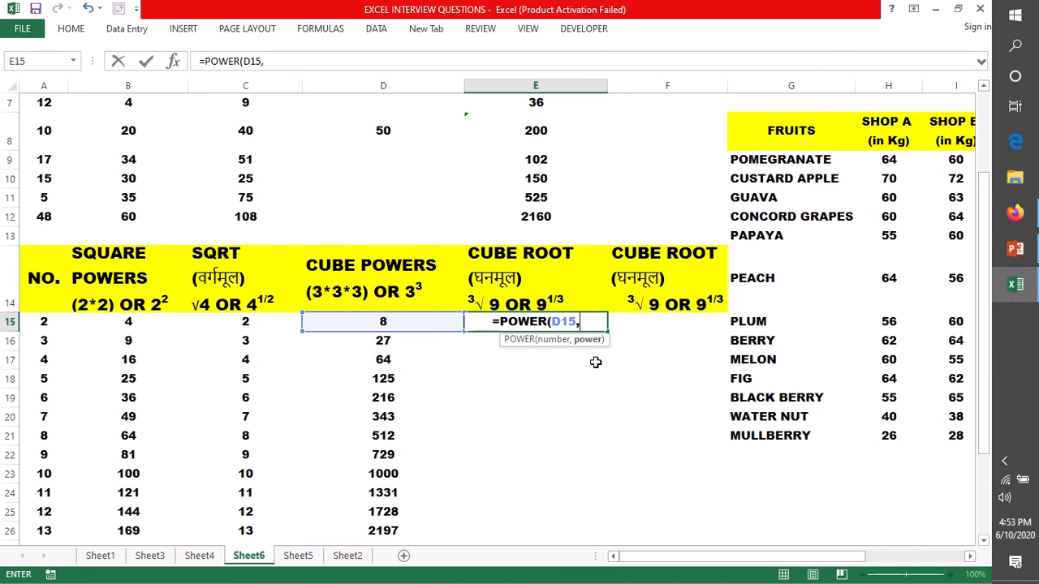
text(1/3)
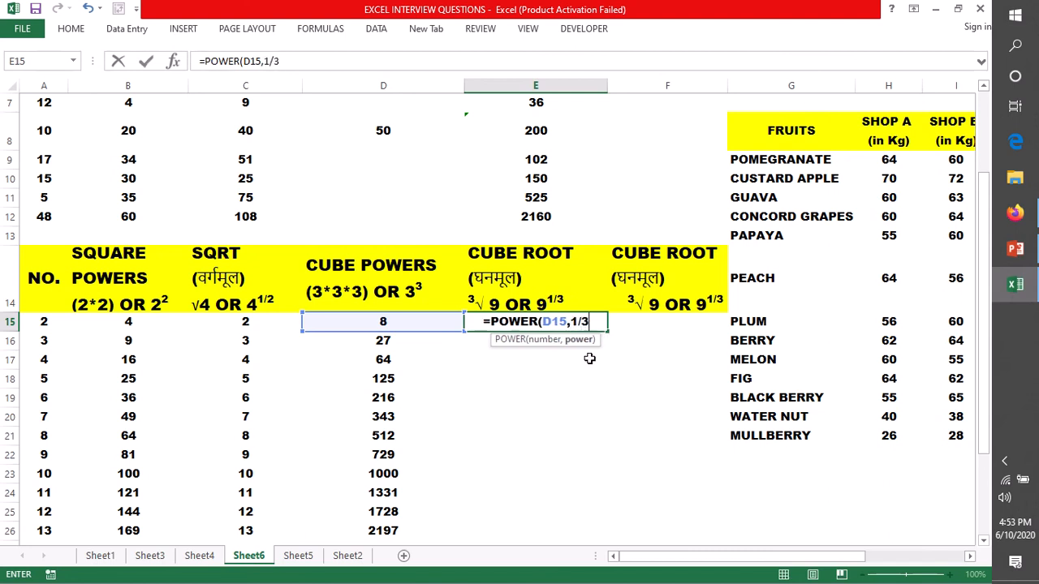
text())
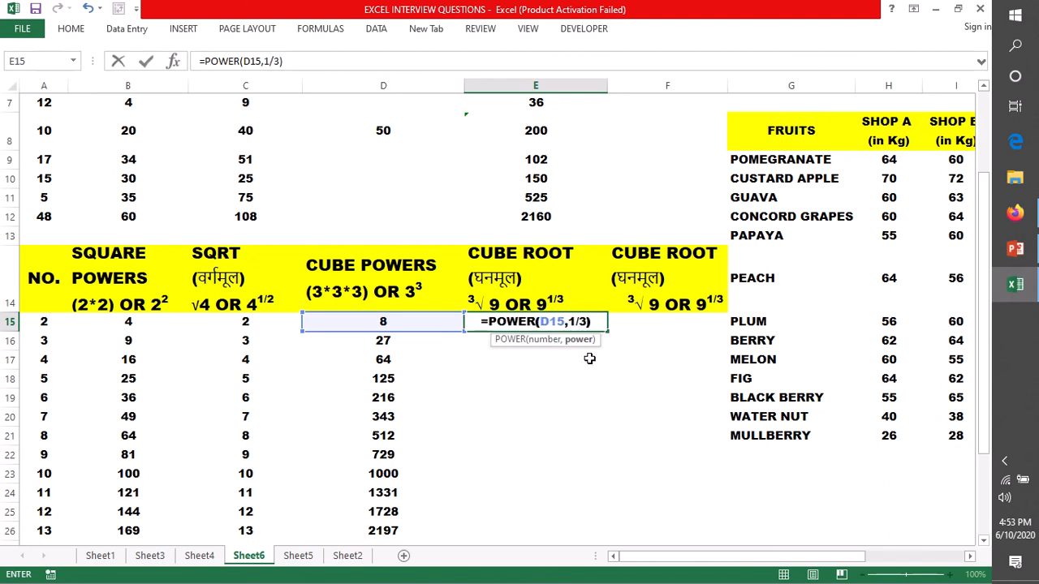
key(Return)
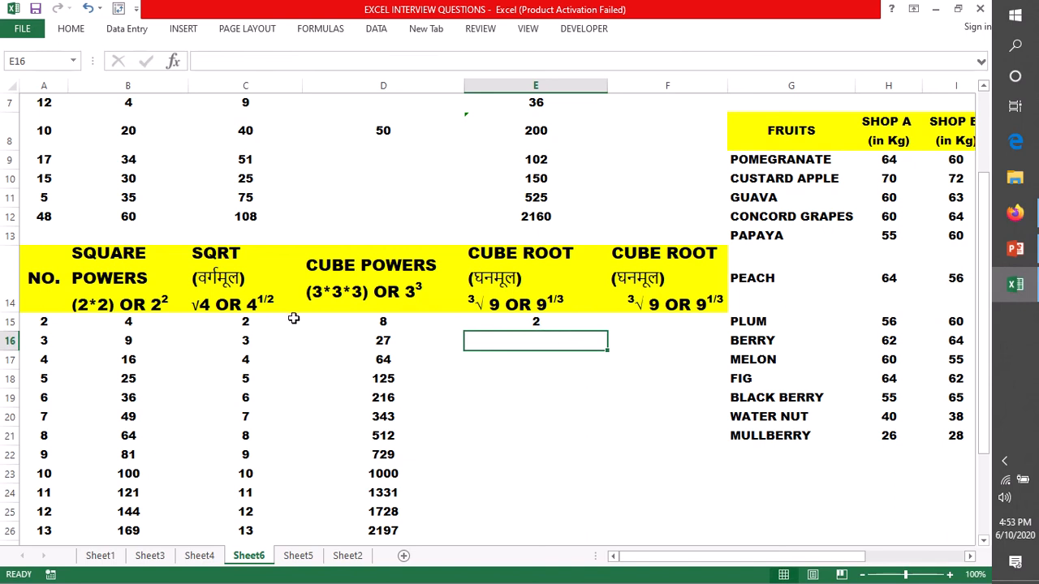
Fill the POWER cube root formula from E15 down the column and check the formulas in D16 and E16
click(362, 324)
click(551, 324)
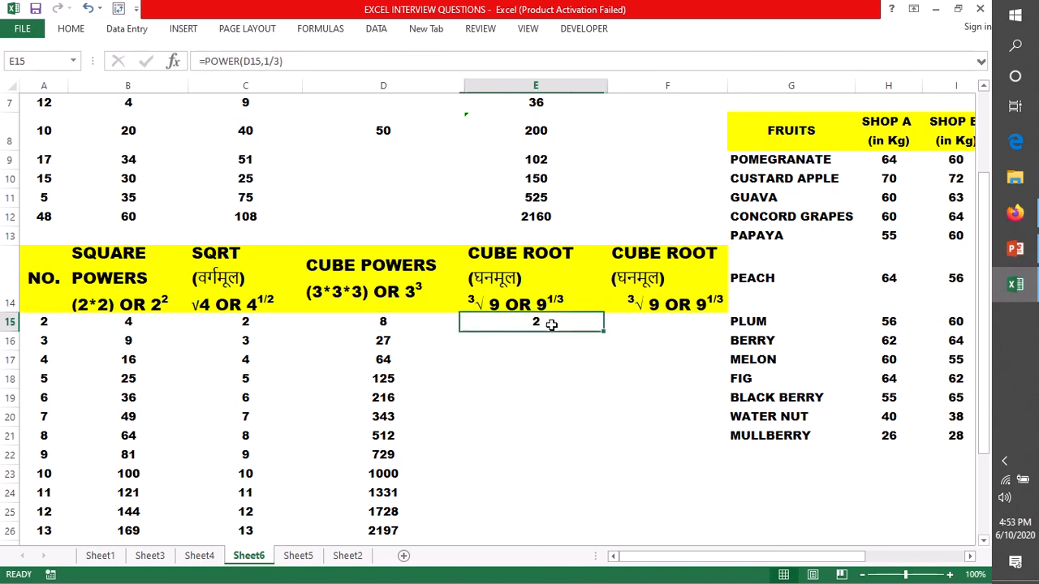
double_click(607, 331)
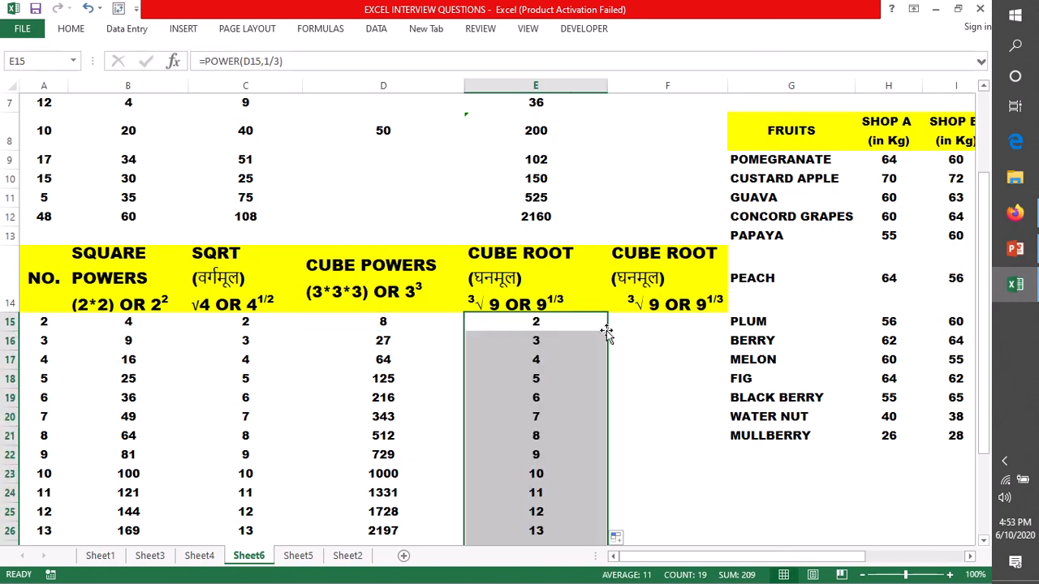
click(401, 340)
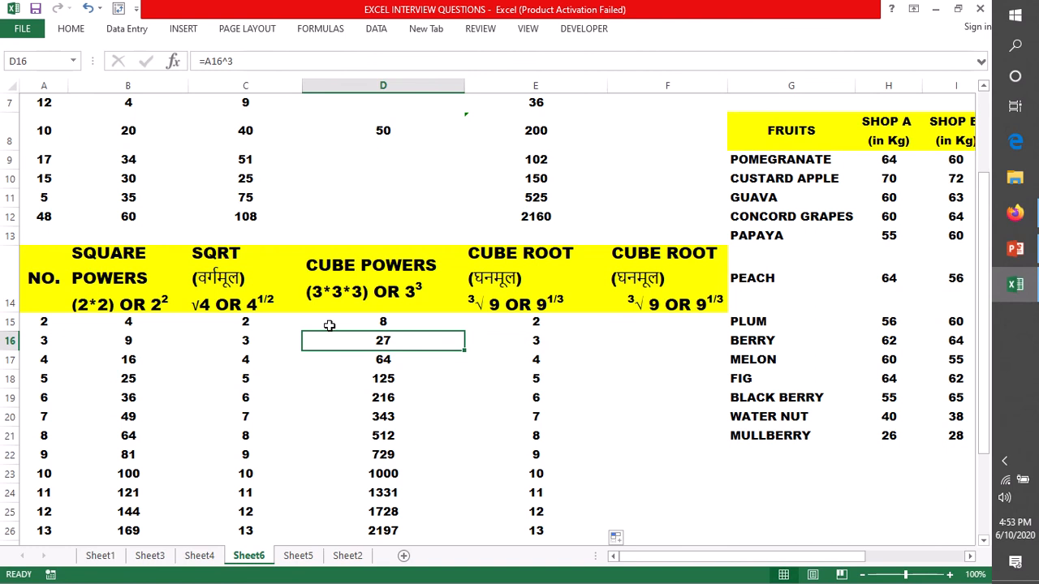
click(542, 340)
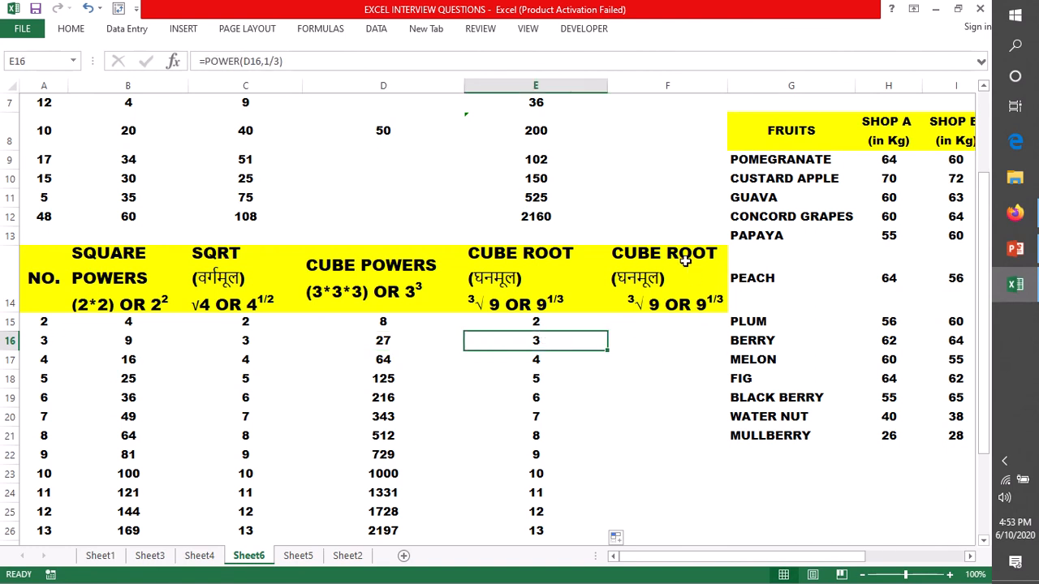
Enter =D15^1/3 in F15 as a cube root formula using the caret operator
click(642, 323)
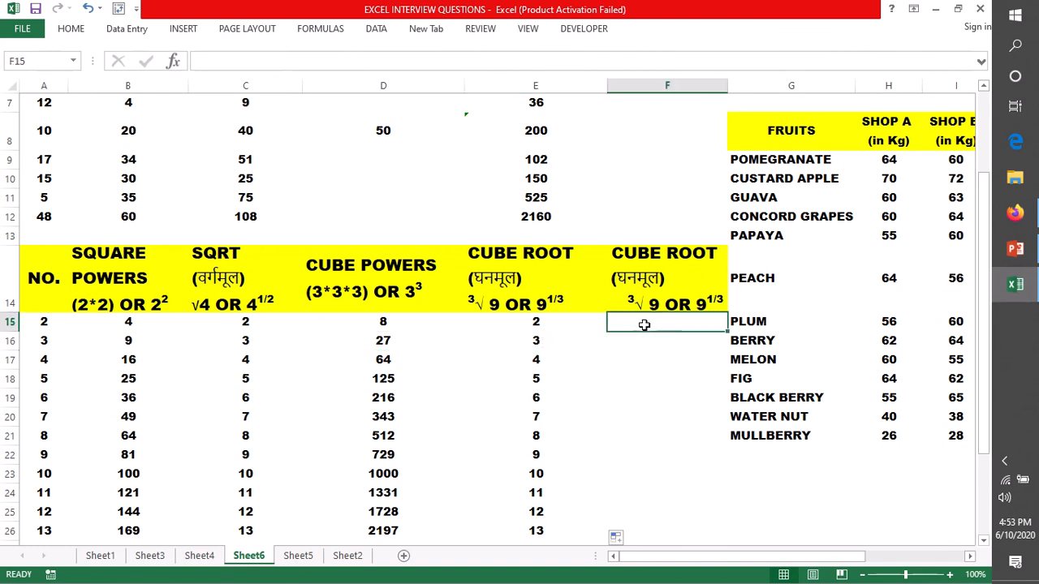
double_click(640, 322)
text(=)
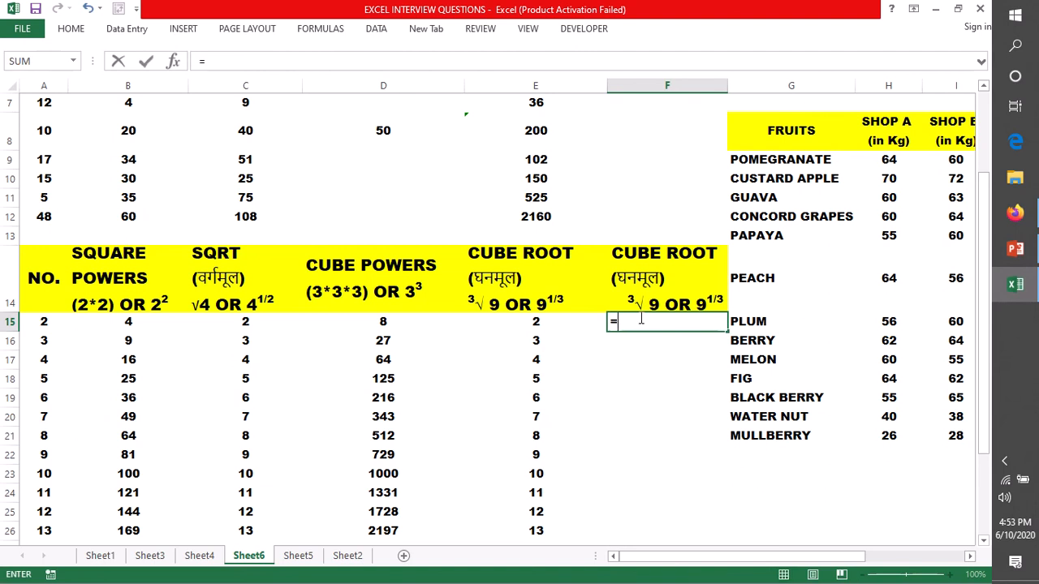
click(381, 321)
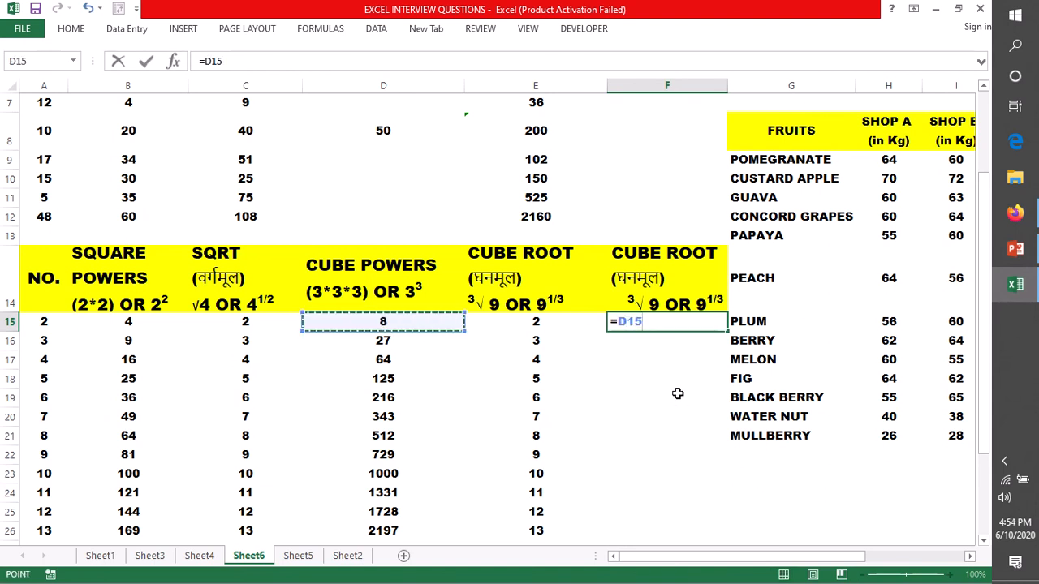
text(^)
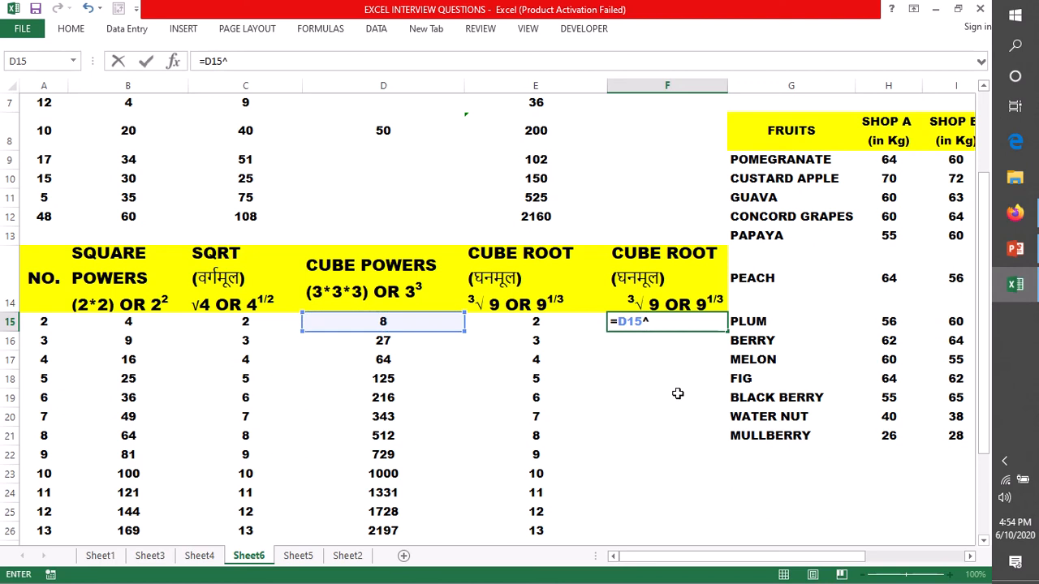
text(1/3)
click(645, 322)
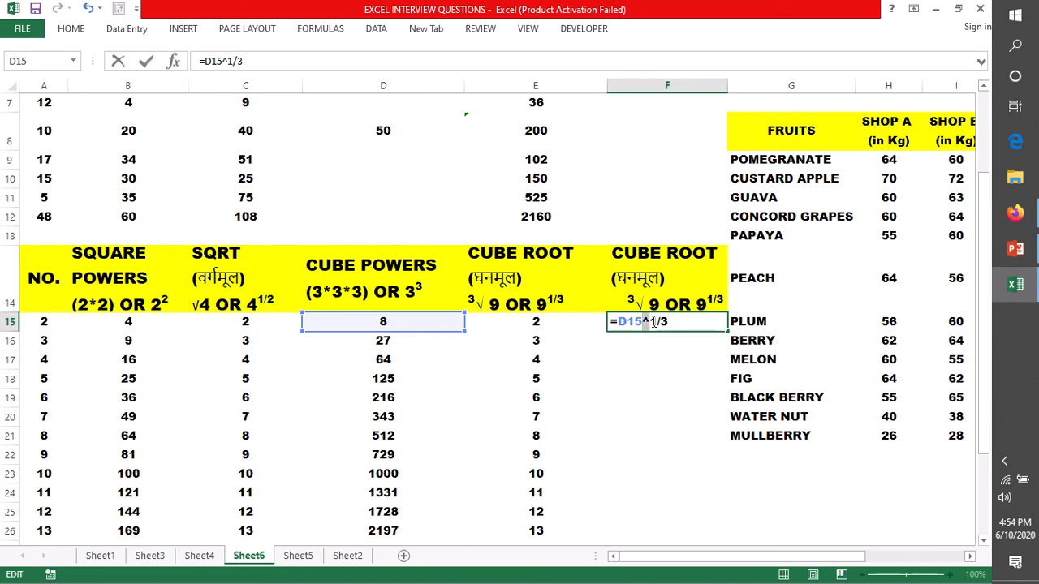
drag(649, 324, 643, 323)
key(Return)
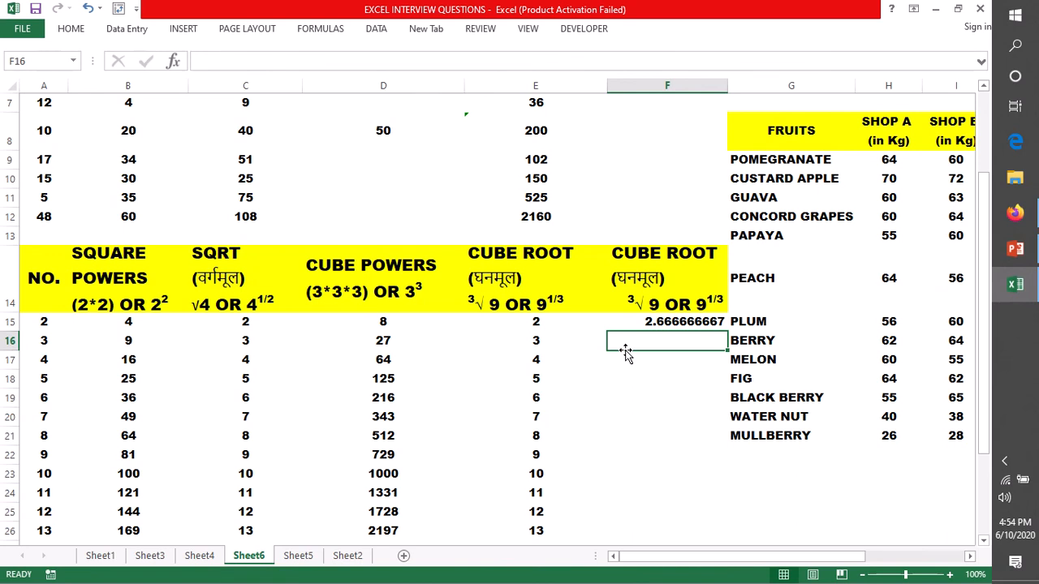
Correct the F15 formula to =D15^(1/3) by enclosing the exponent in parentheses
double_click(652, 323)
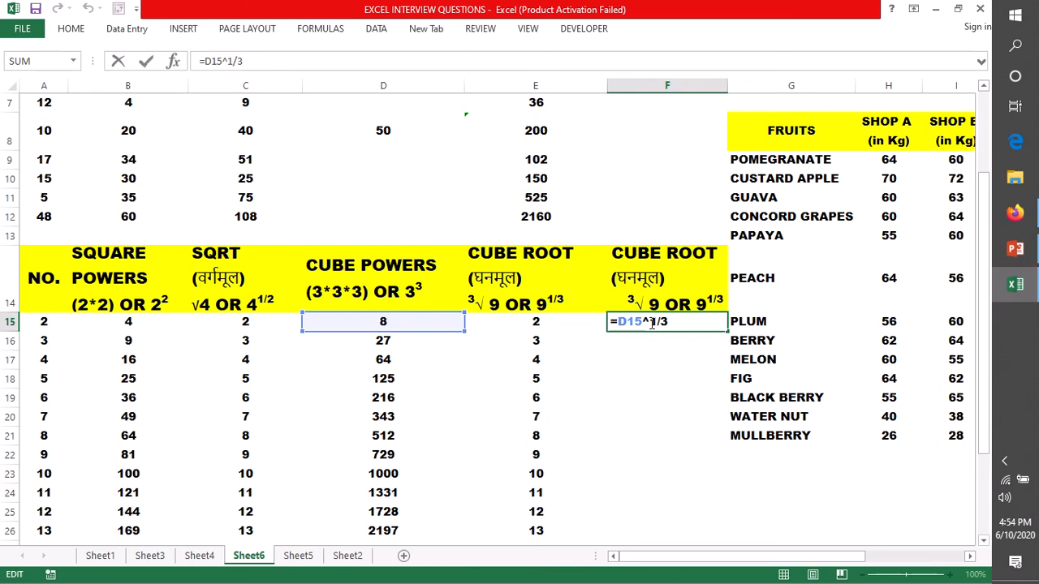
text(()
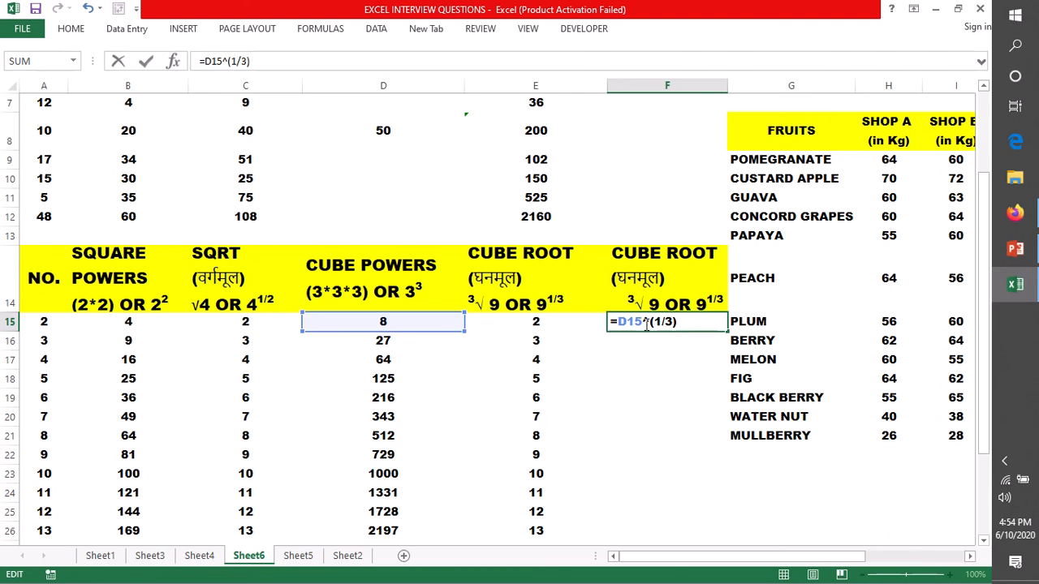
drag(650, 323, 644, 322)
key(Return)
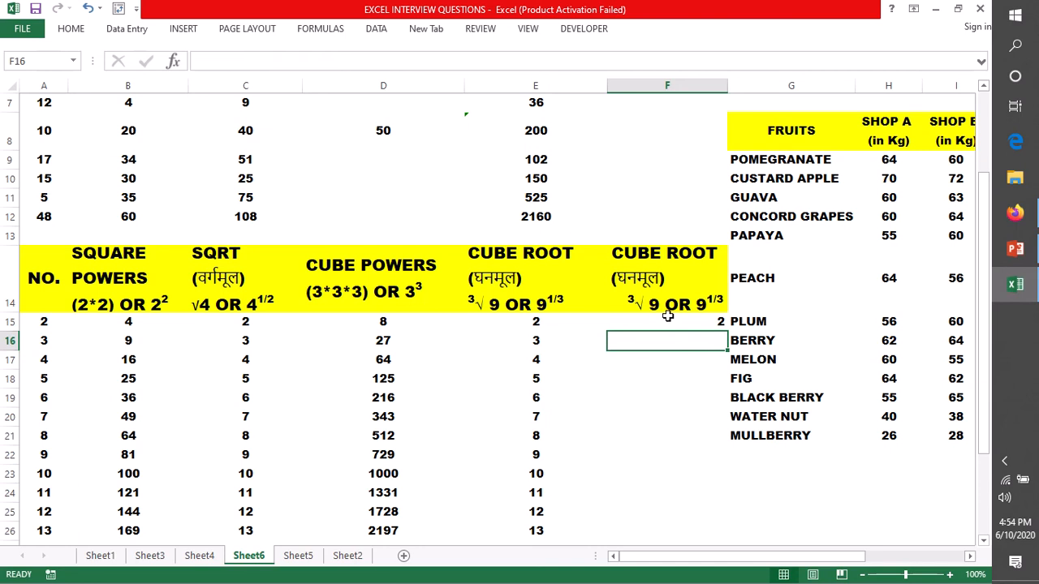
Fill the caret cube root formula from F15 down the column and centre the filled values
click(667, 319)
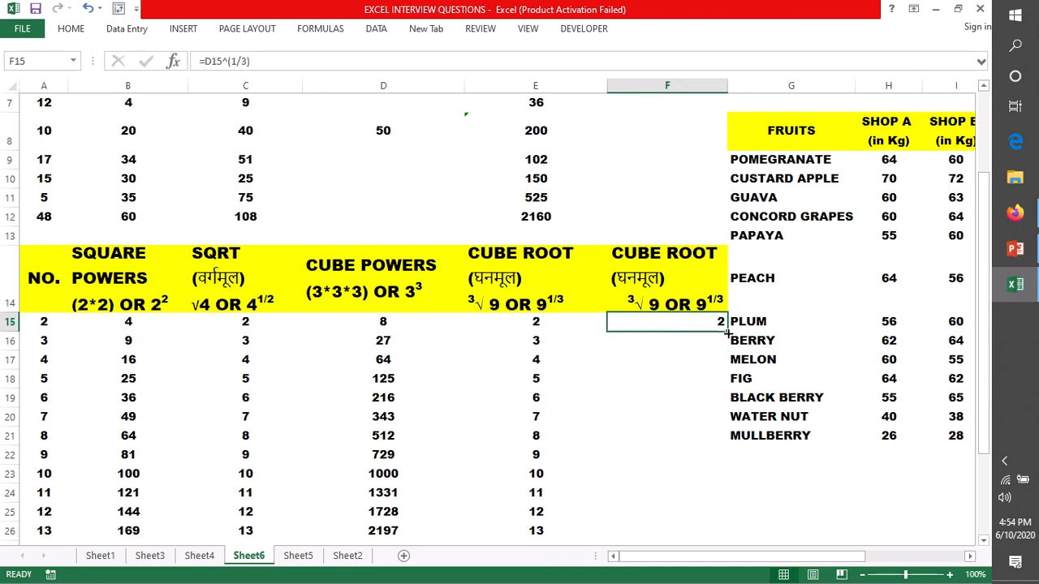
double_click(728, 331)
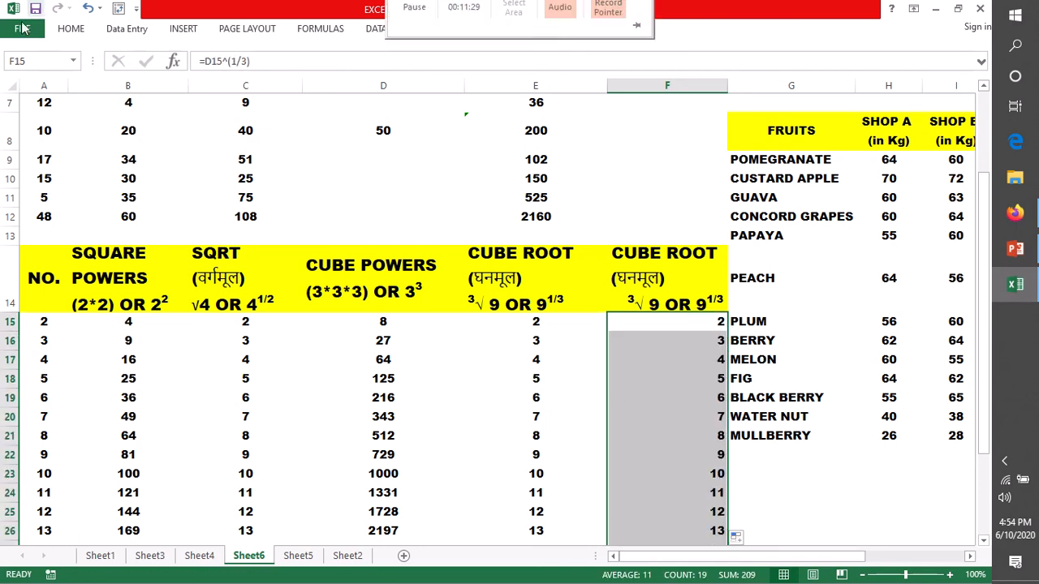
click(71, 30)
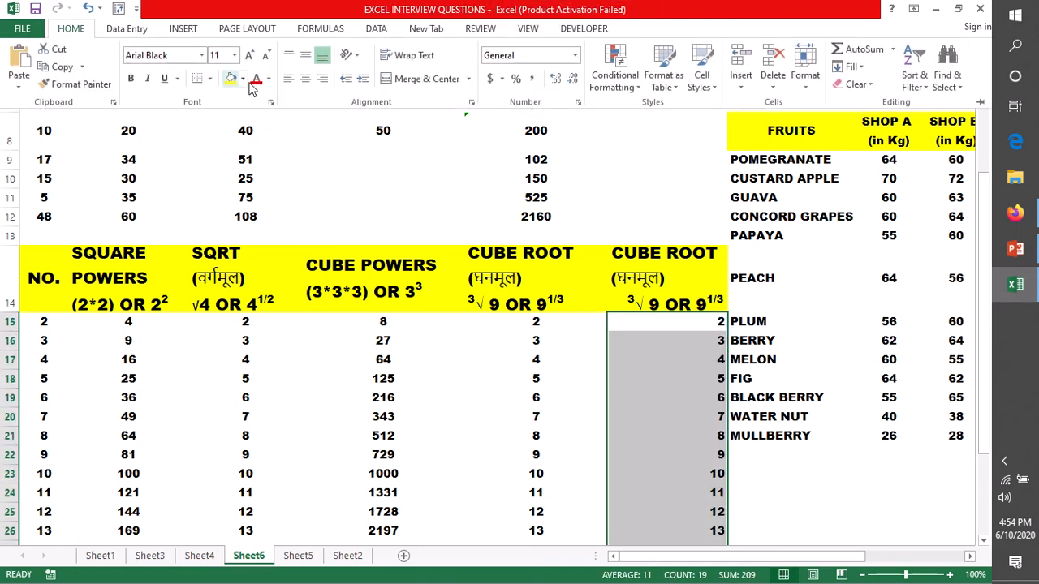
click(301, 83)
click(644, 216)
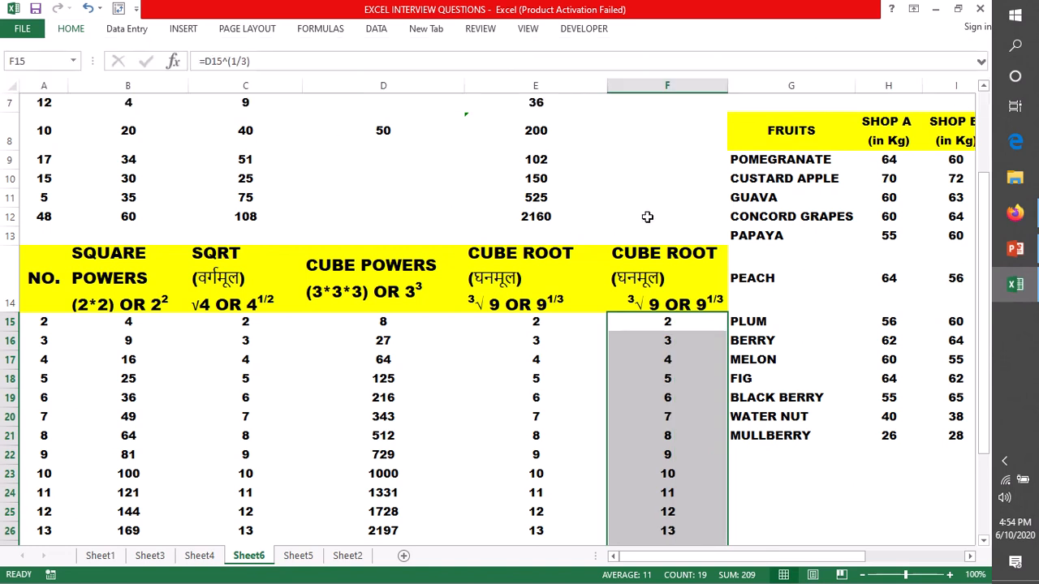
click(649, 229)
Compare the caret cube root formula in F15 with the POWER formula in E15
click(670, 340)
double_click(663, 323)
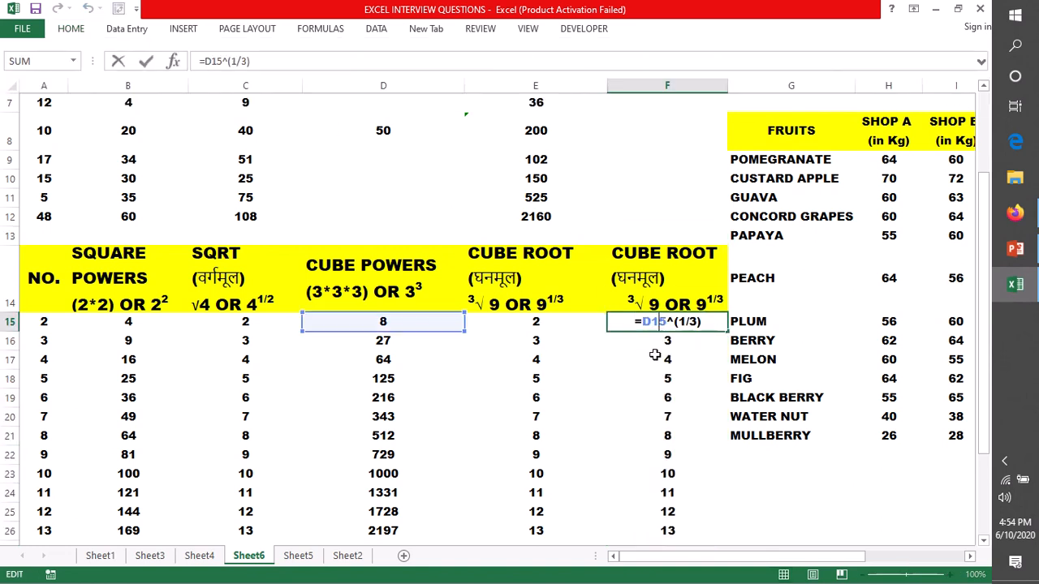
key(Return)
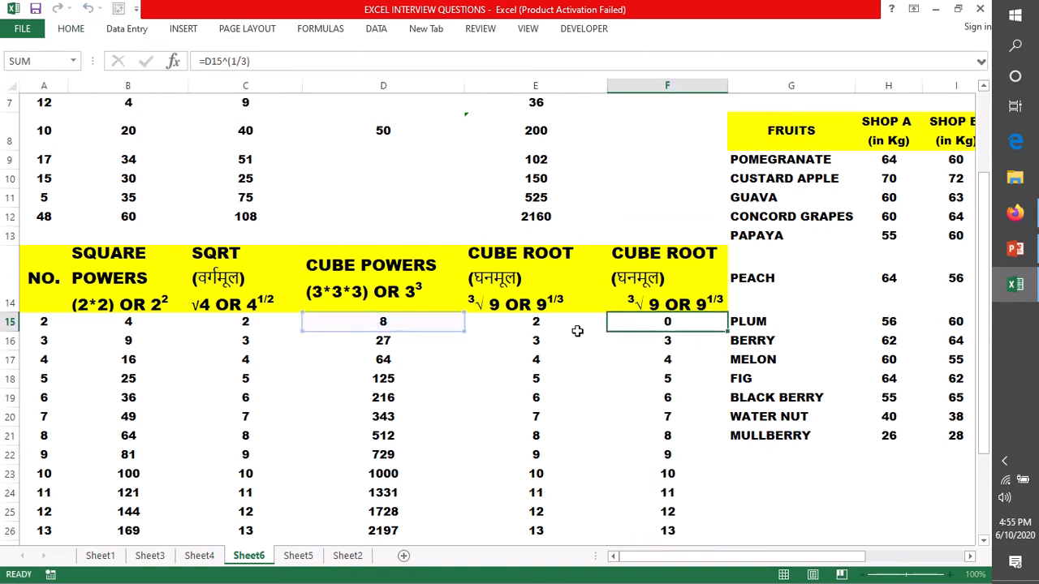
double_click(535, 323)
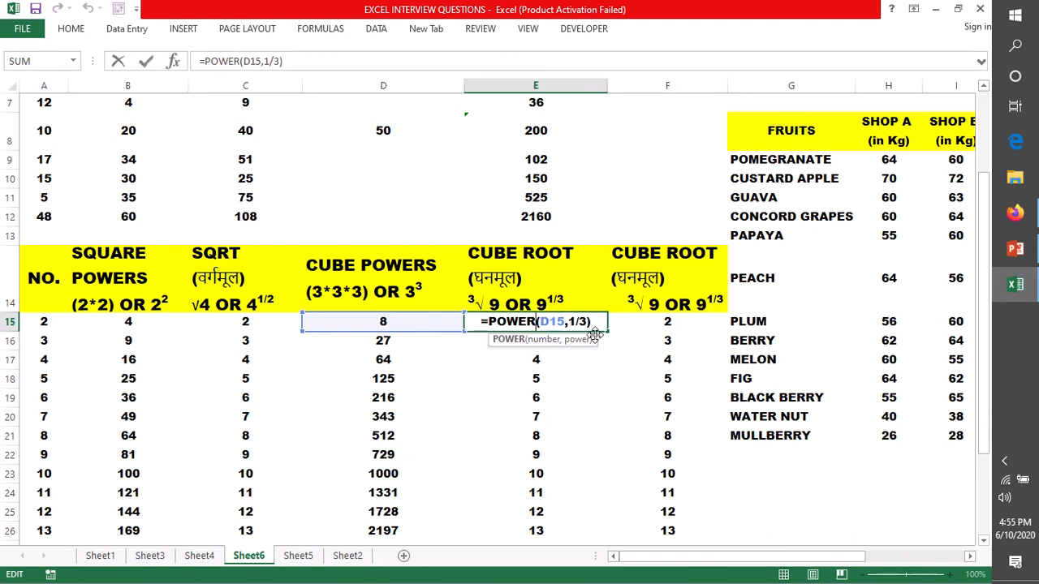
key(Return)
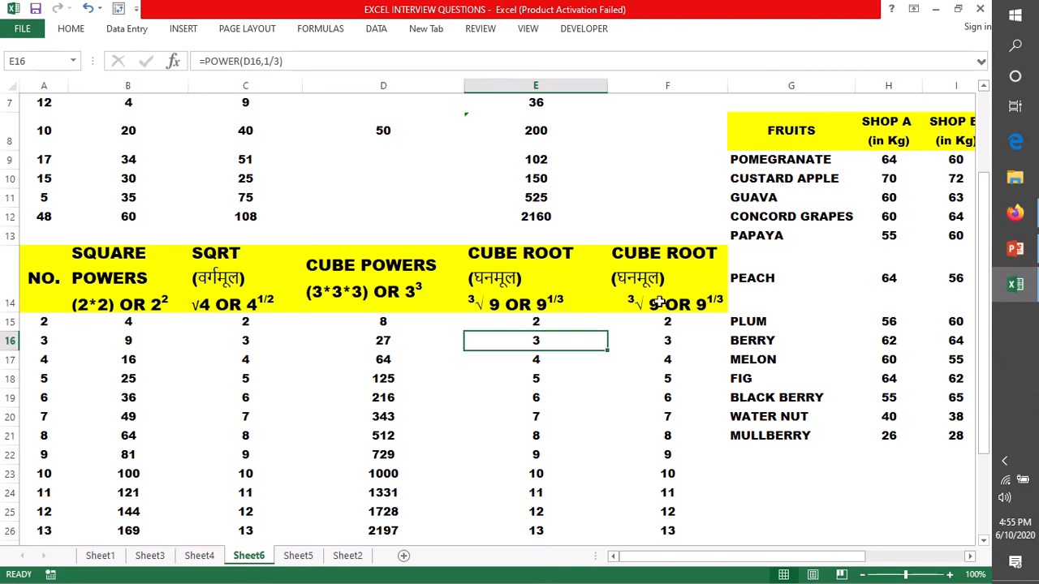
Review the row 14 headings and their columns of powers and roots, along with the LCM and GCD tables above
click(492, 279)
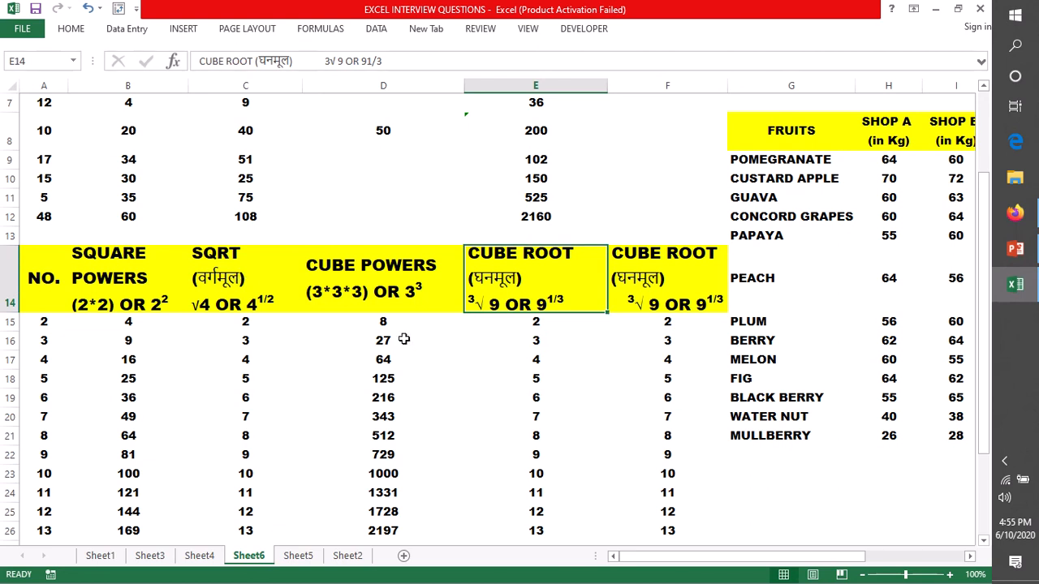
click(414, 297)
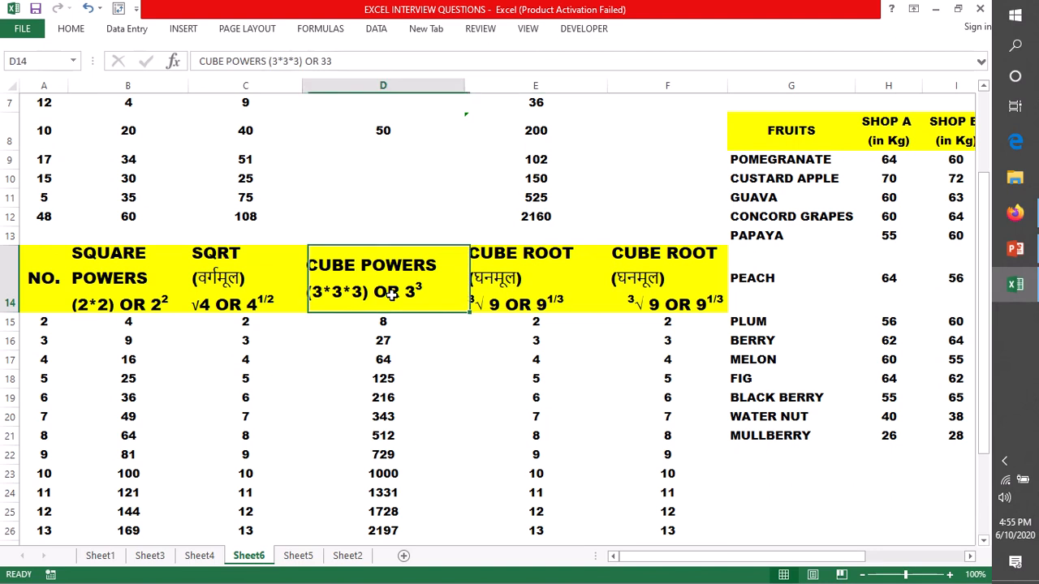
click(518, 305)
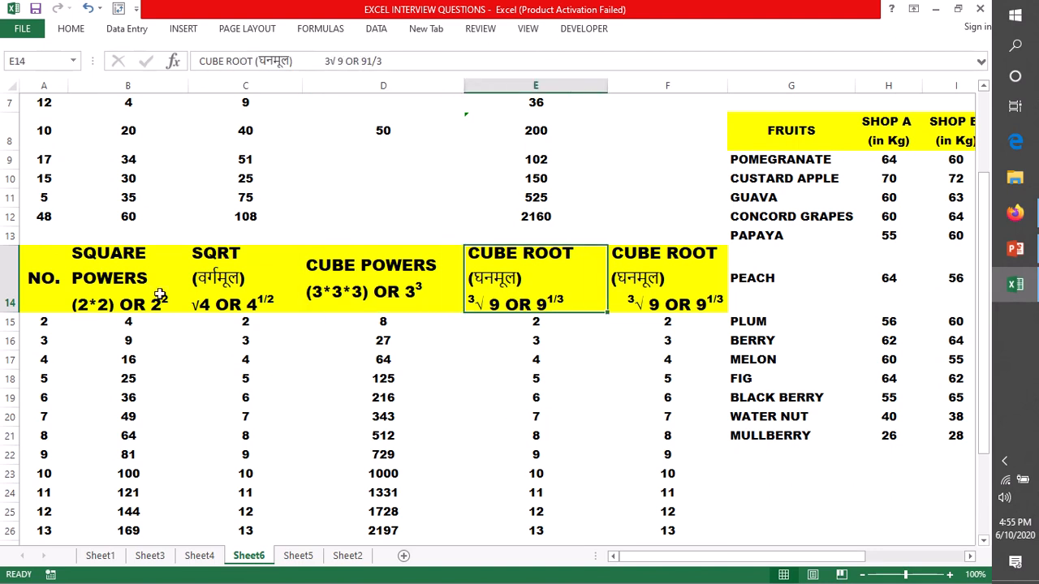
click(133, 302)
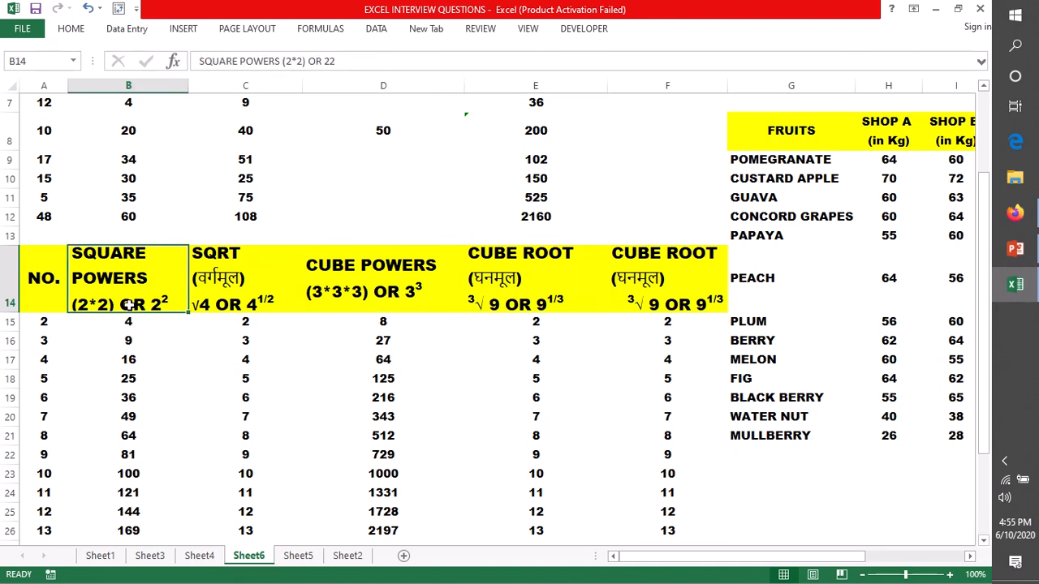
click(231, 305)
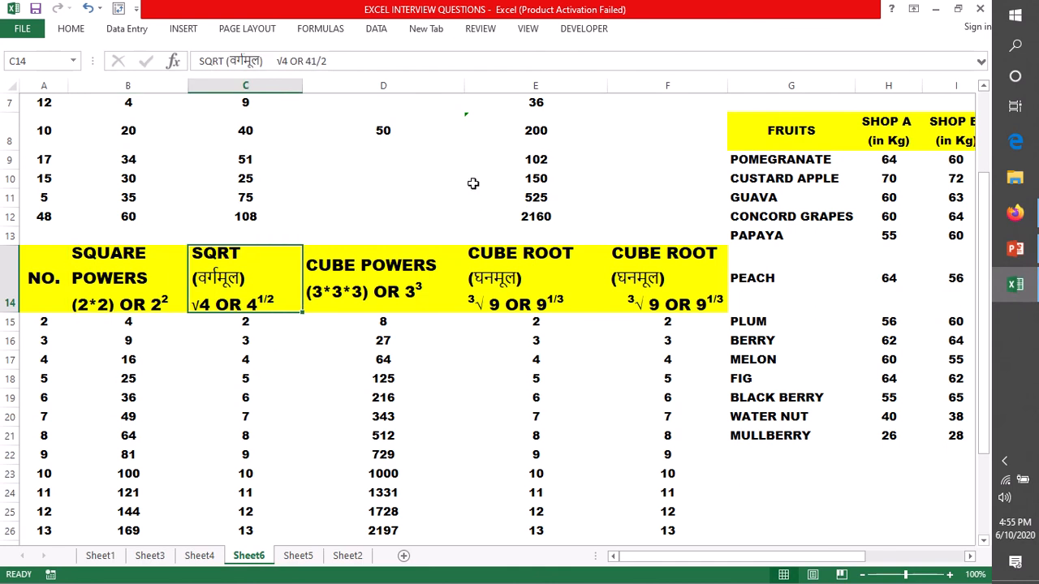
scroll(473, 184, up, 2)
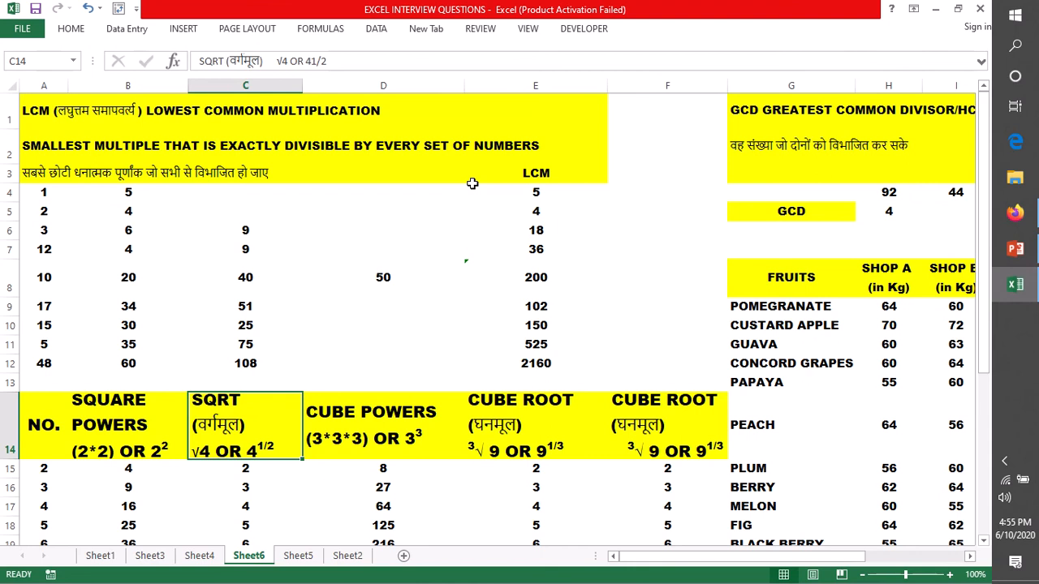
scroll(473, 183, down, 3)
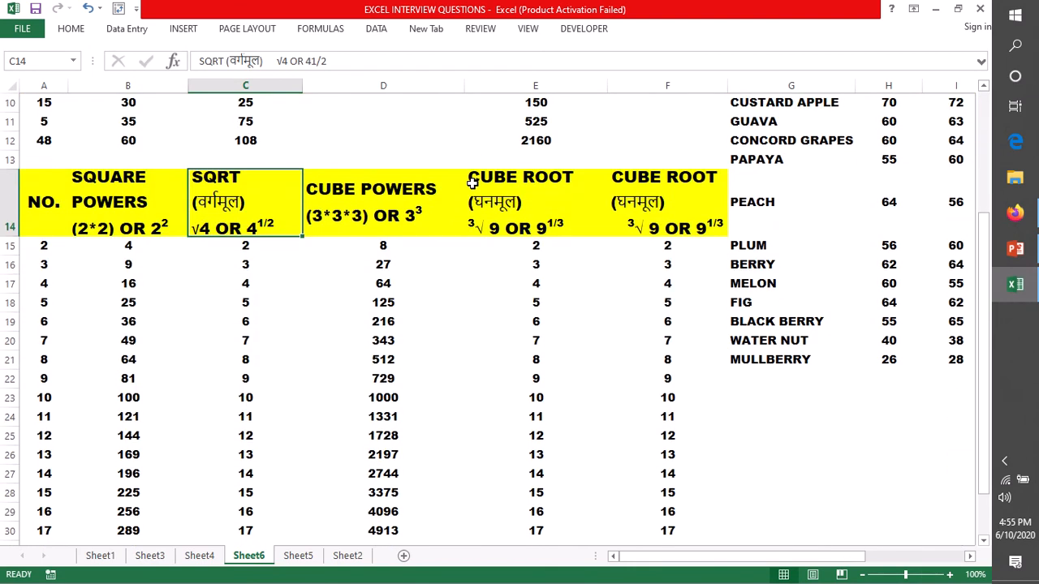
scroll(473, 184, down, 2)
scroll(473, 183, up, 2)
drag(44, 203, 618, 212)
scroll(412, 197, up, 3)
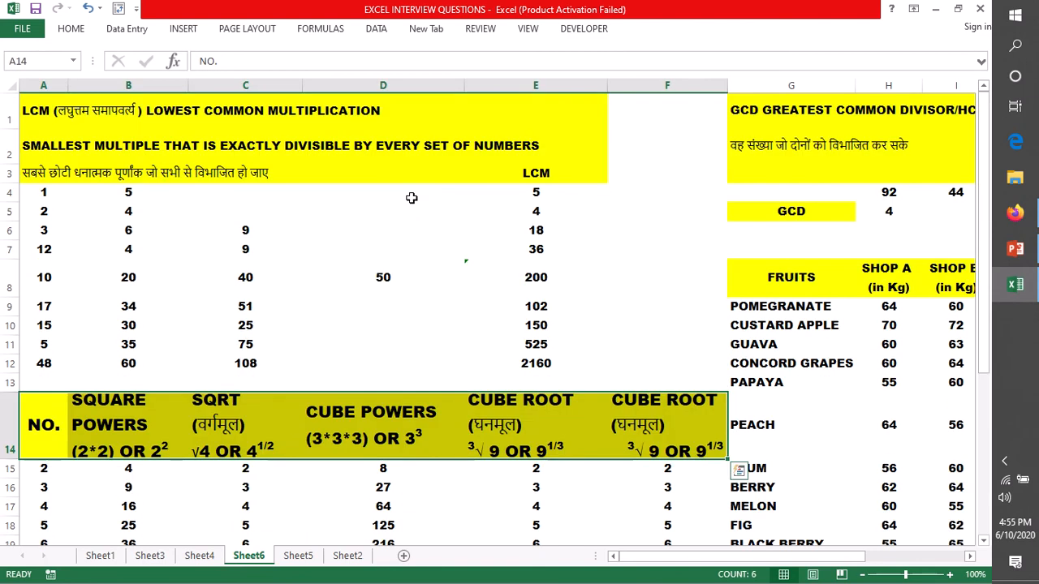